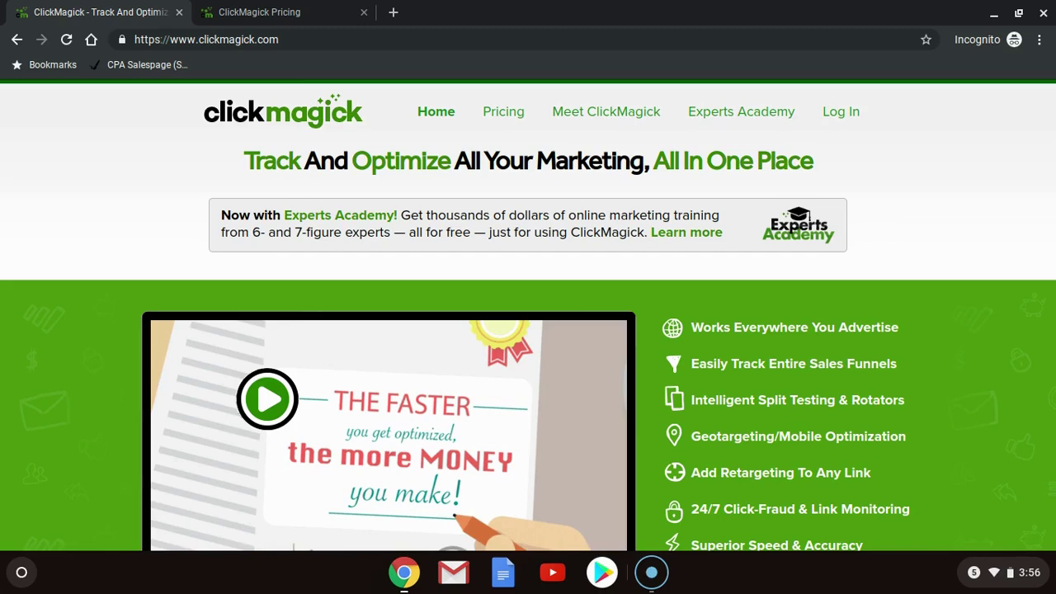
Step: Look over the ClickMagick home page, including its feature list and the free trial offer
{"action": "double_click", "coordinate": [424, 163]}
{"action": "left_click", "coordinate": [424, 162]}
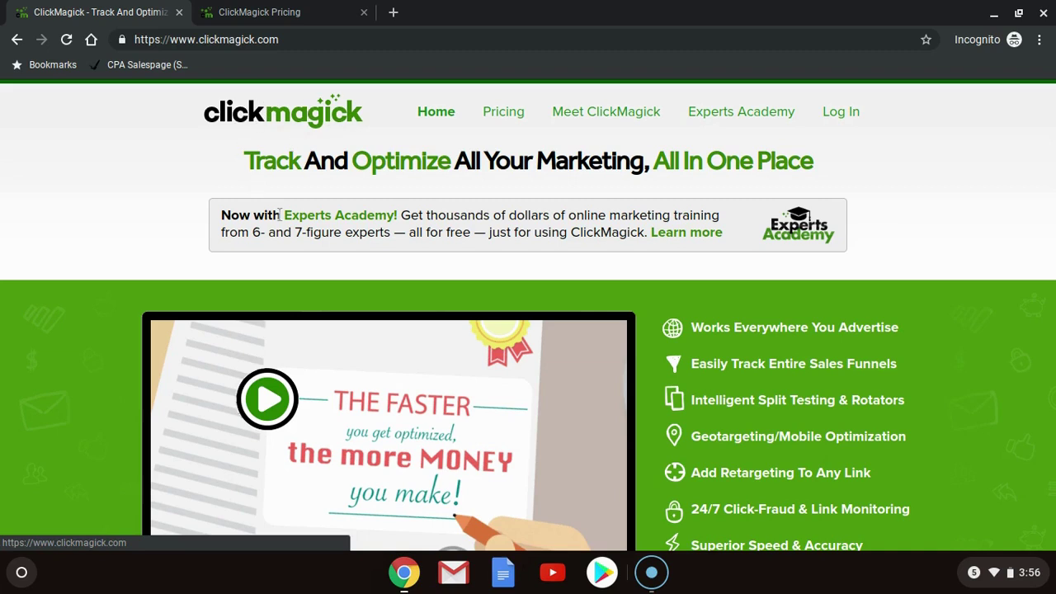
{"action": "scroll", "coordinate": [740, 260], "scroll_direction": "down", "scroll_amount": 1}
{"action": "scroll", "coordinate": [739, 260], "scroll_direction": "down", "scroll_amount": 3}
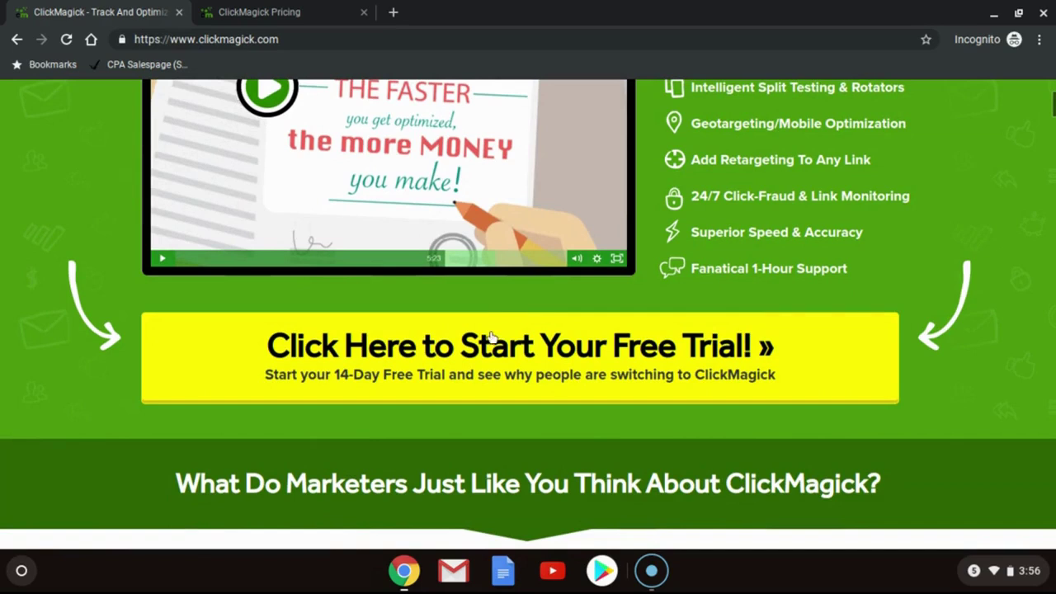
{"action": "scroll", "coordinate": [528, 375], "scroll_direction": "up", "scroll_amount": 1}
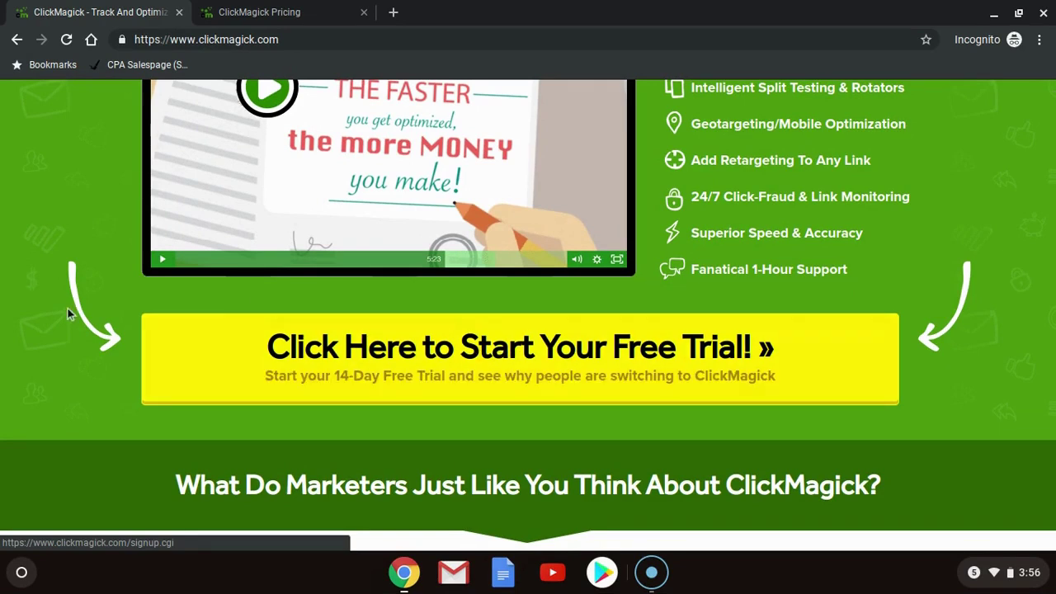
{"action": "scroll", "coordinate": [426, 342], "scroll_direction": "down", "scroll_amount": 1}
{"action": "scroll", "coordinate": [426, 342], "scroll_direction": "down", "scroll_amount": 4}
{"action": "scroll", "coordinate": [371, 206], "scroll_direction": "up", "scroll_amount": 10}
Step: View the ClickMagick pricing page and compare the plans under monthly and yearly billing
{"action": "left_click", "coordinate": [290, 13]}
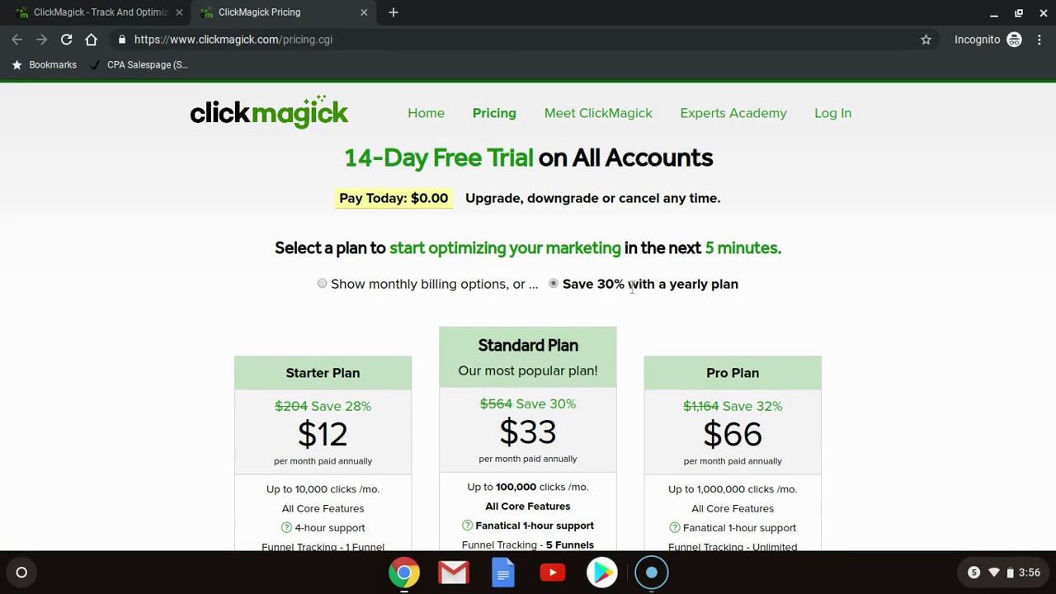
{"action": "double_click", "coordinate": [604, 284]}
{"action": "left_click", "coordinate": [605, 283]}
{"action": "scroll", "coordinate": [528, 346], "scroll_direction": "down", "scroll_amount": 2}
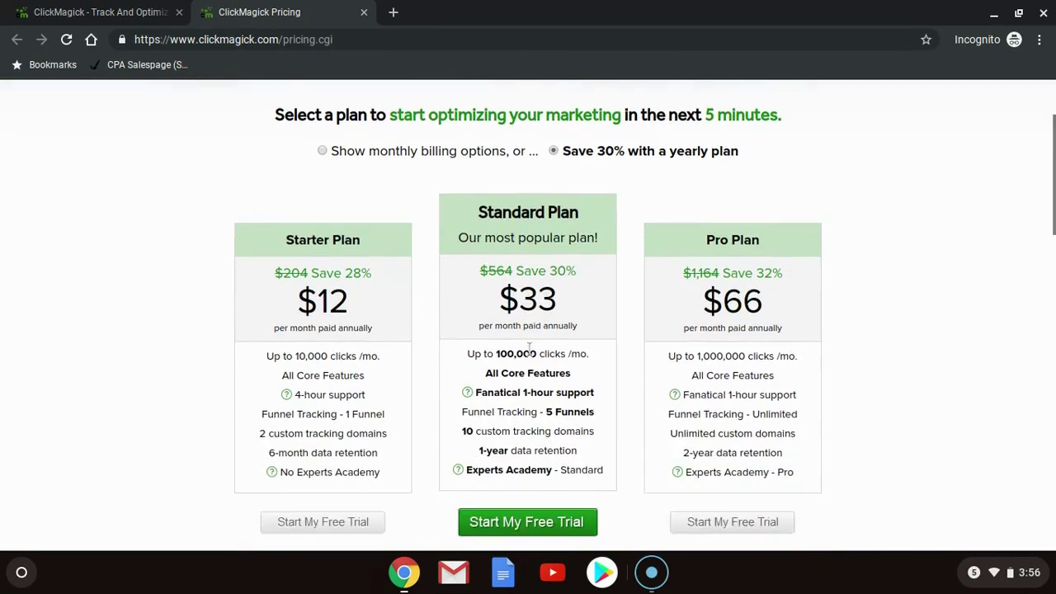
{"action": "scroll", "coordinate": [528, 313], "scroll_direction": "up", "scroll_amount": 1}
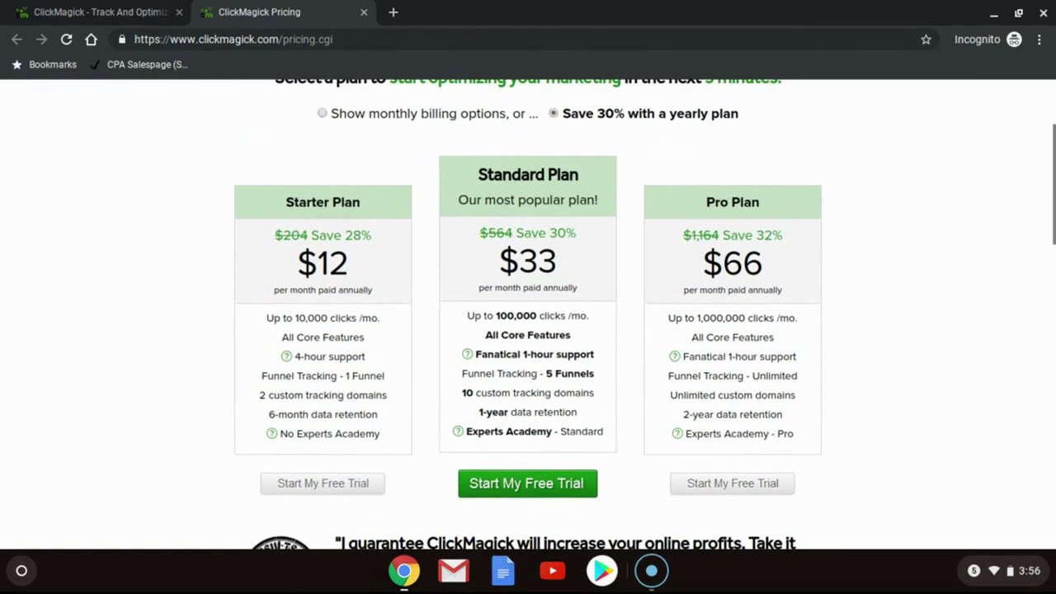
{"action": "left_click", "coordinate": [322, 113]}
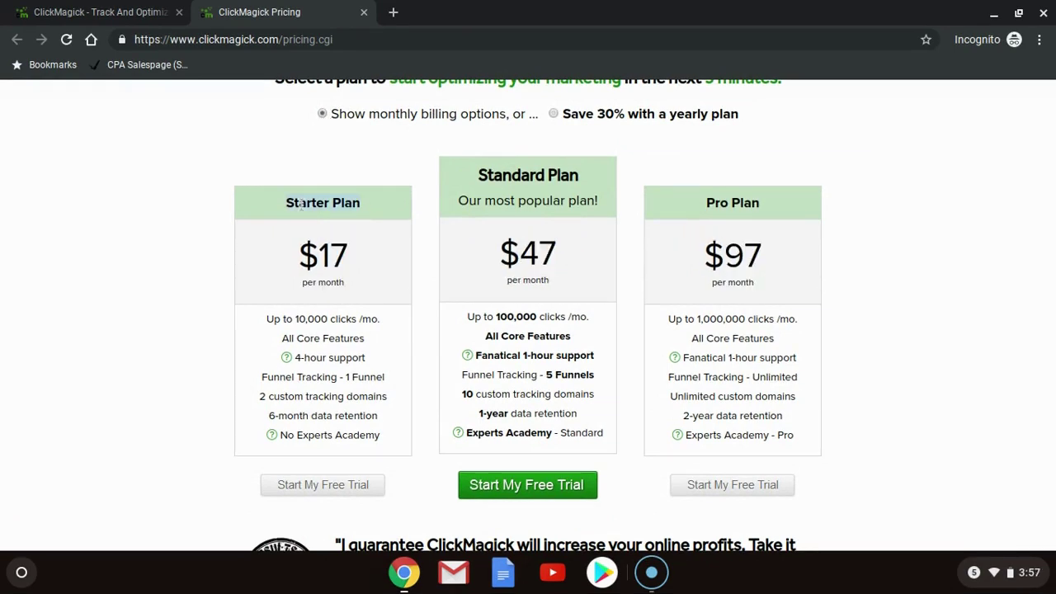
{"action": "left_click", "coordinate": [555, 115]}
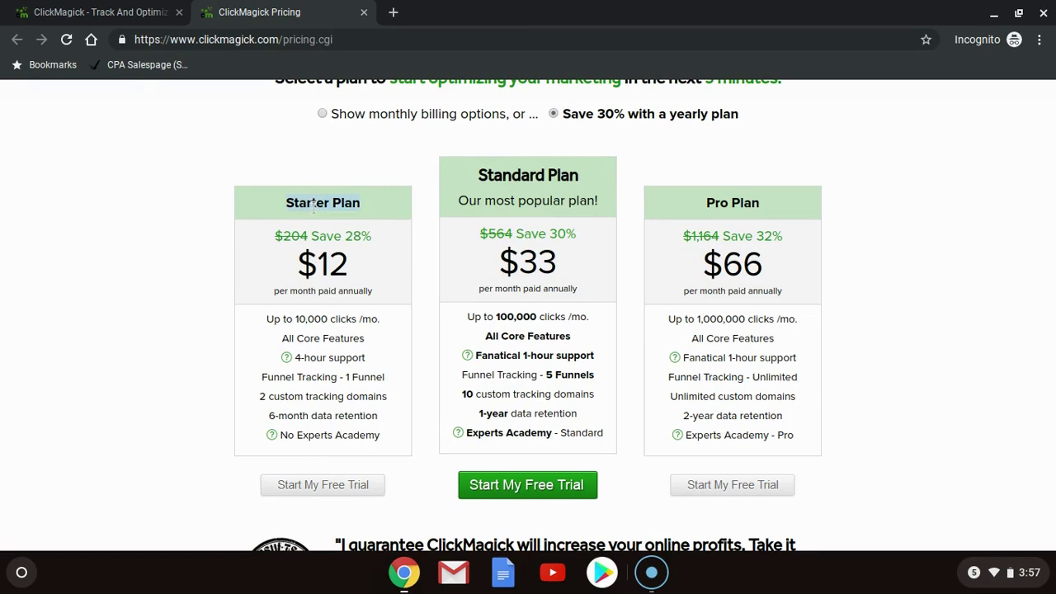
Step: Examine the yearly prices of the Standard and Pro plans and the Starter Plan's click limit and funnel tracking allowance
{"action": "triple_click", "coordinate": [328, 377]}
{"action": "triple_click", "coordinate": [327, 377]}
{"action": "left_click", "coordinate": [328, 377]}
{"action": "double_click", "coordinate": [366, 320]}
{"action": "left_click", "coordinate": [734, 260]}
{"action": "double_click", "coordinate": [735, 261]}
{"action": "left_click", "coordinate": [735, 260]}
{"action": "double_click", "coordinate": [734, 261]}
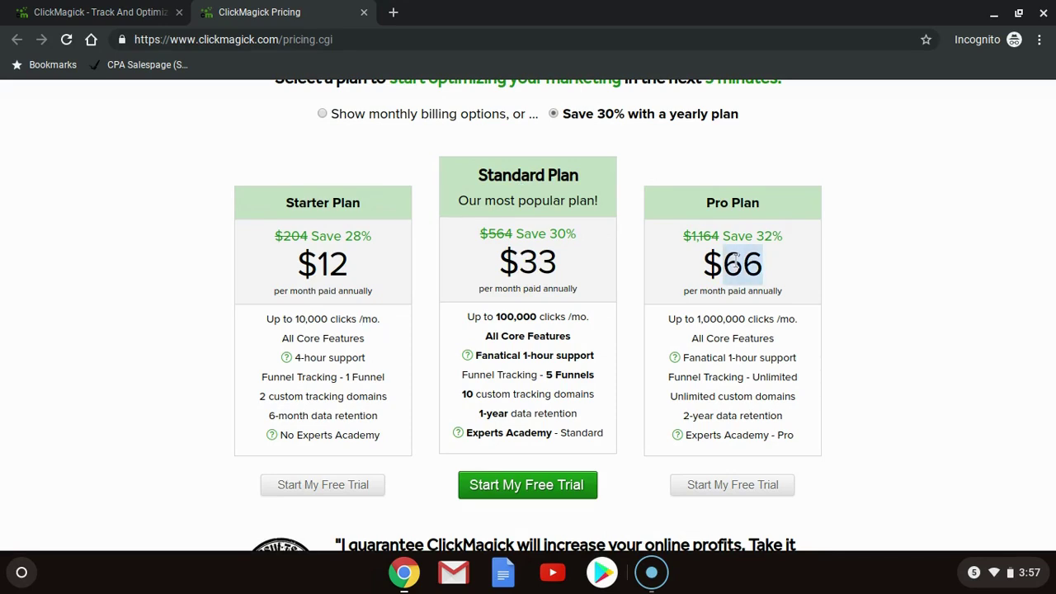
{"action": "left_click", "coordinate": [532, 258]}
{"action": "double_click", "coordinate": [533, 258]}
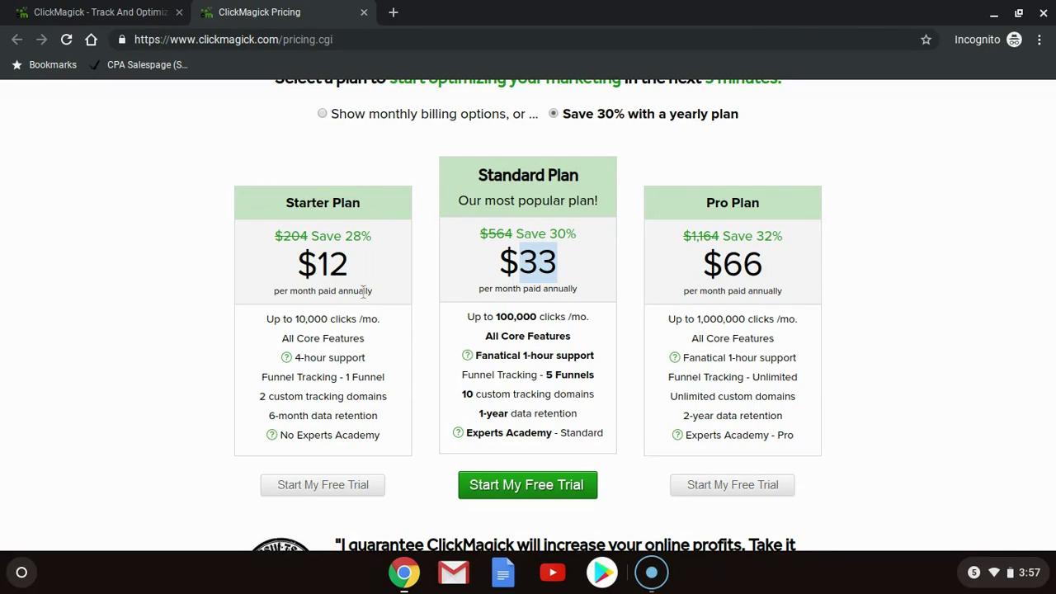
{"action": "left_click", "coordinate": [304, 377]}
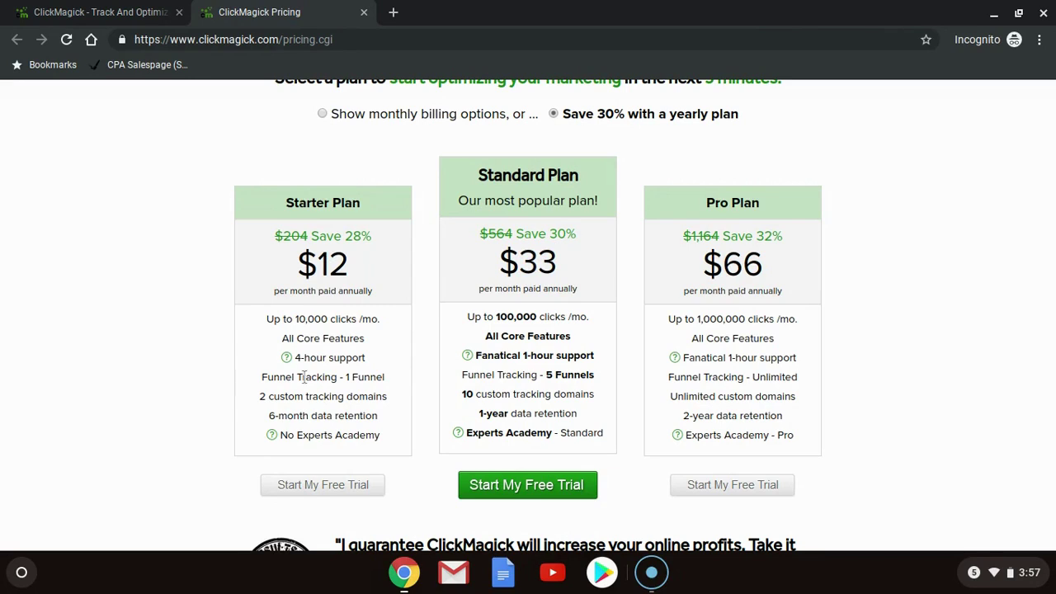
{"action": "double_click", "coordinate": [305, 377]}
{"action": "left_click", "coordinate": [305, 376]}
{"action": "scroll", "coordinate": [417, 220], "scroll_direction": "up", "scroll_amount": 3}
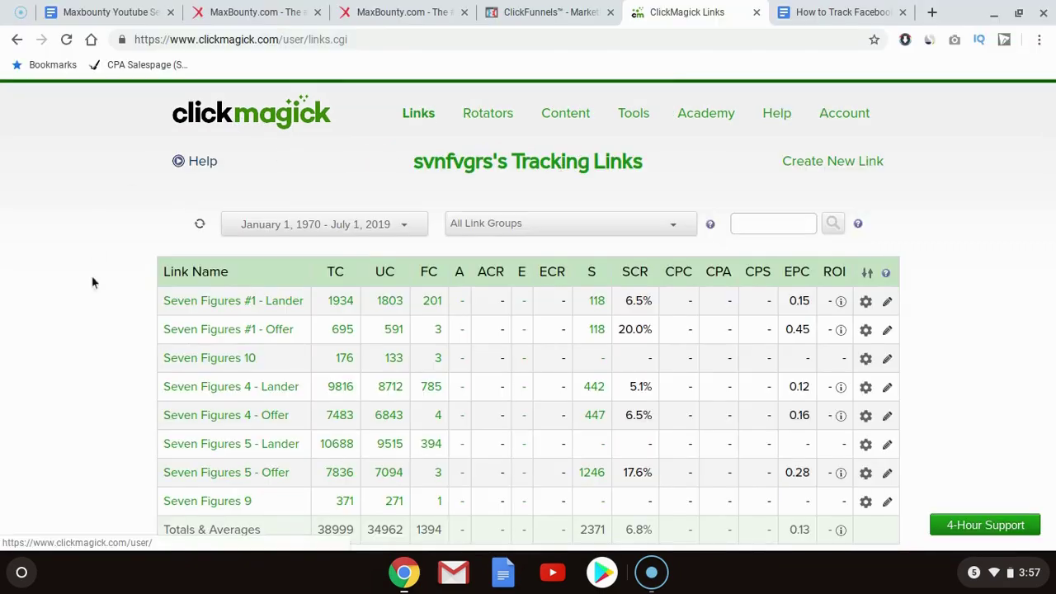
Step: Review the table of tracking links in the ClickMagick account, down to its totals row
{"action": "scroll", "coordinate": [97, 321], "scroll_direction": "down", "scroll_amount": 1}
{"action": "scroll", "coordinate": [98, 320], "scroll_direction": "down", "scroll_amount": 1}
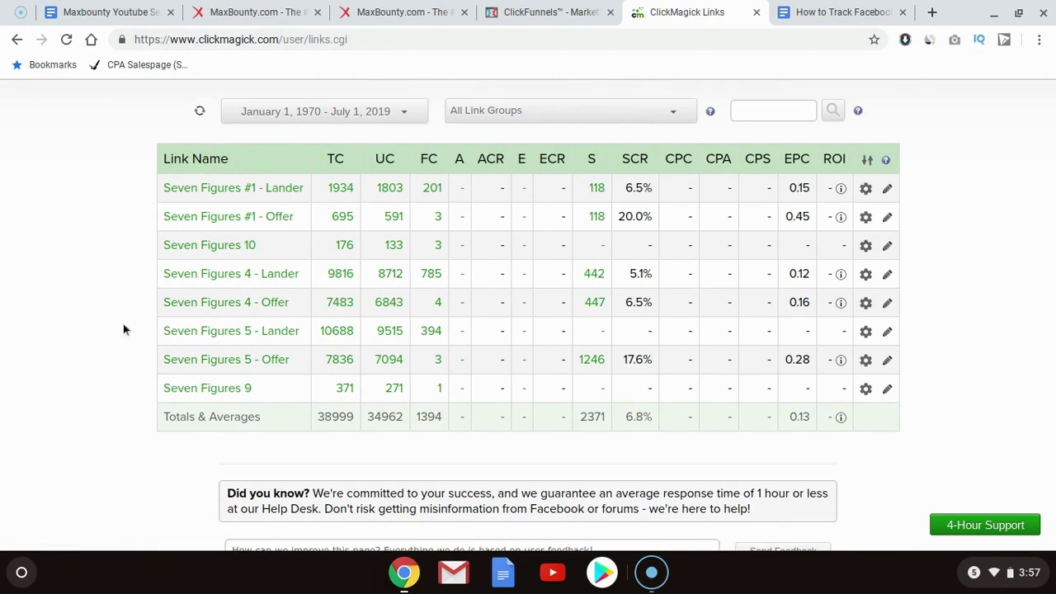
{"action": "scroll", "coordinate": [81, 310], "scroll_direction": "up", "scroll_amount": 1}
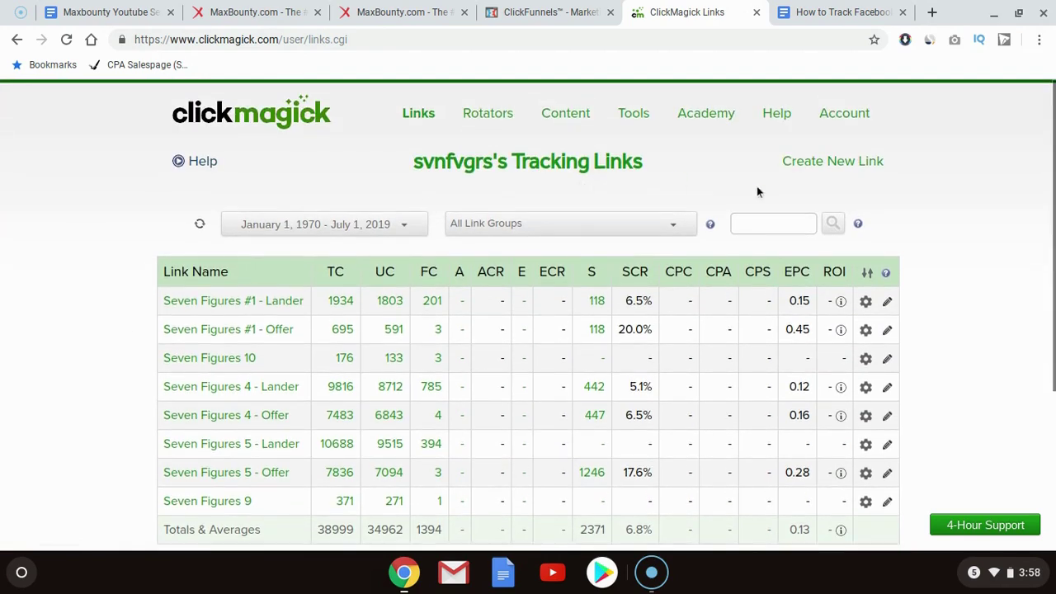
Step: Open the "How to Track Facebook Ads Using Clickmagick" document and read through its tracking template steps
{"action": "left_click", "coordinate": [849, 11]}
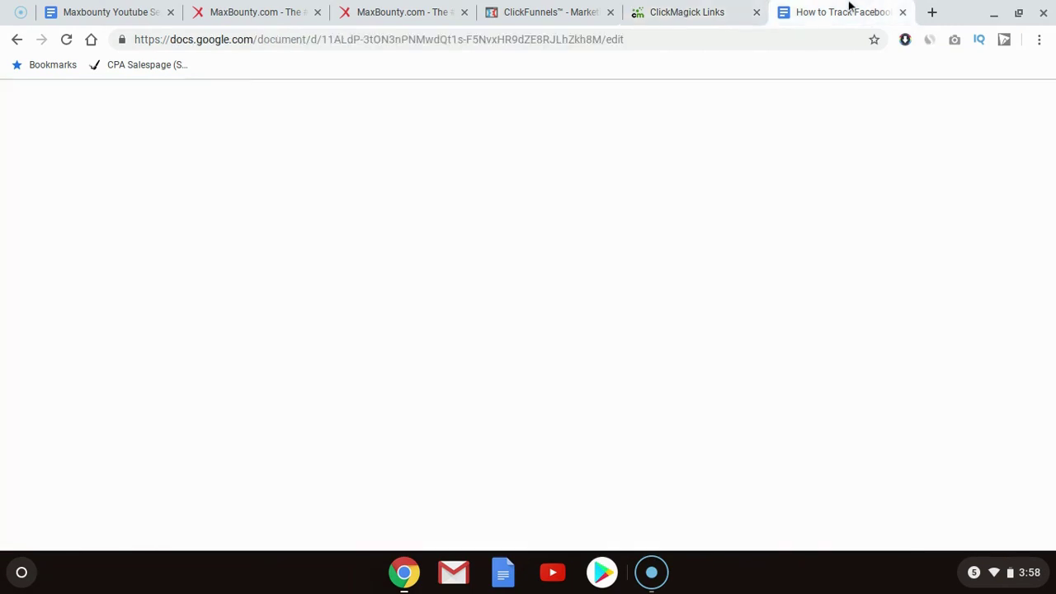
{"action": "scroll", "coordinate": [563, 283], "scroll_direction": "down", "scroll_amount": 5}
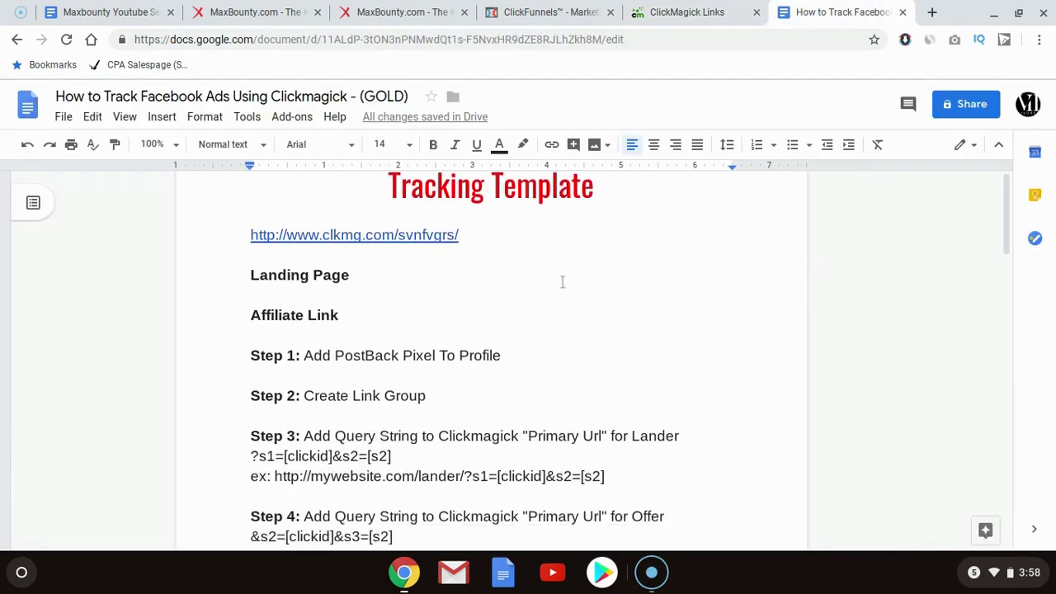
{"action": "scroll", "coordinate": [563, 282], "scroll_direction": "down", "scroll_amount": 10}
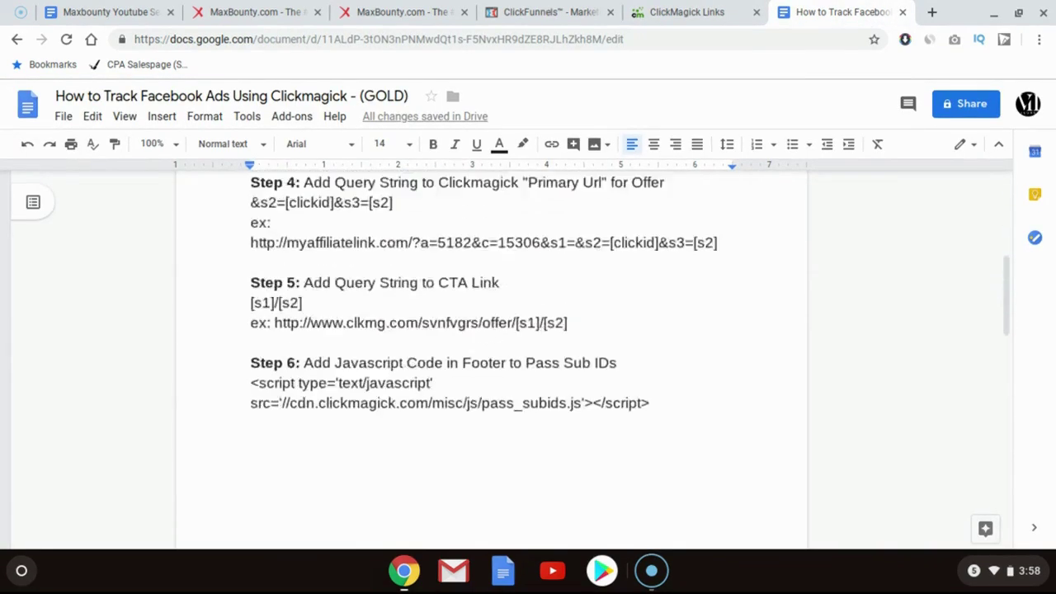
{"action": "scroll", "coordinate": [505, 345], "scroll_direction": "down", "scroll_amount": 2}
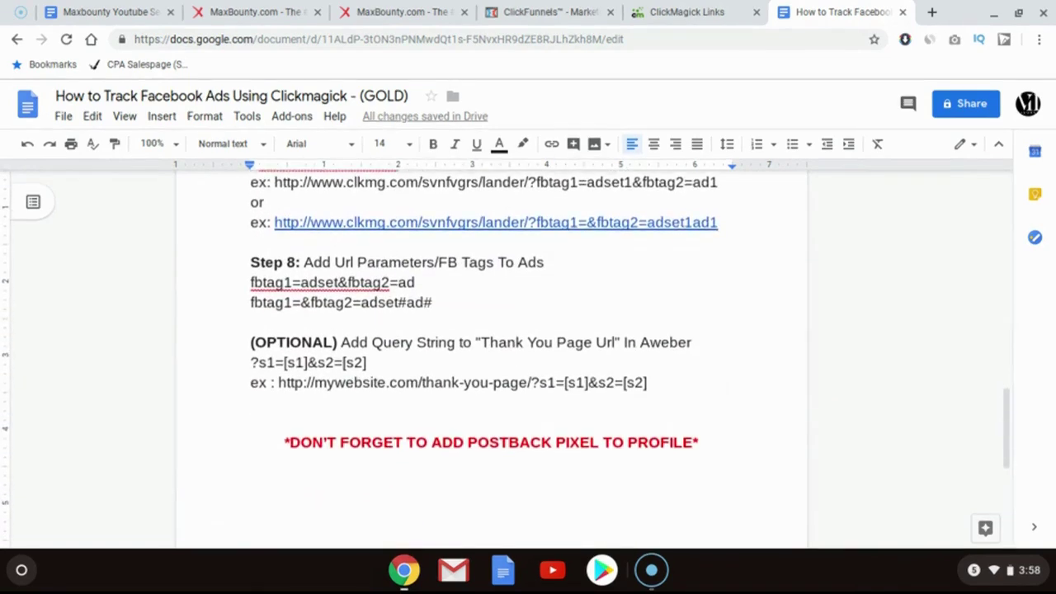
{"action": "scroll", "coordinate": [486, 346], "scroll_direction": "up", "scroll_amount": 2}
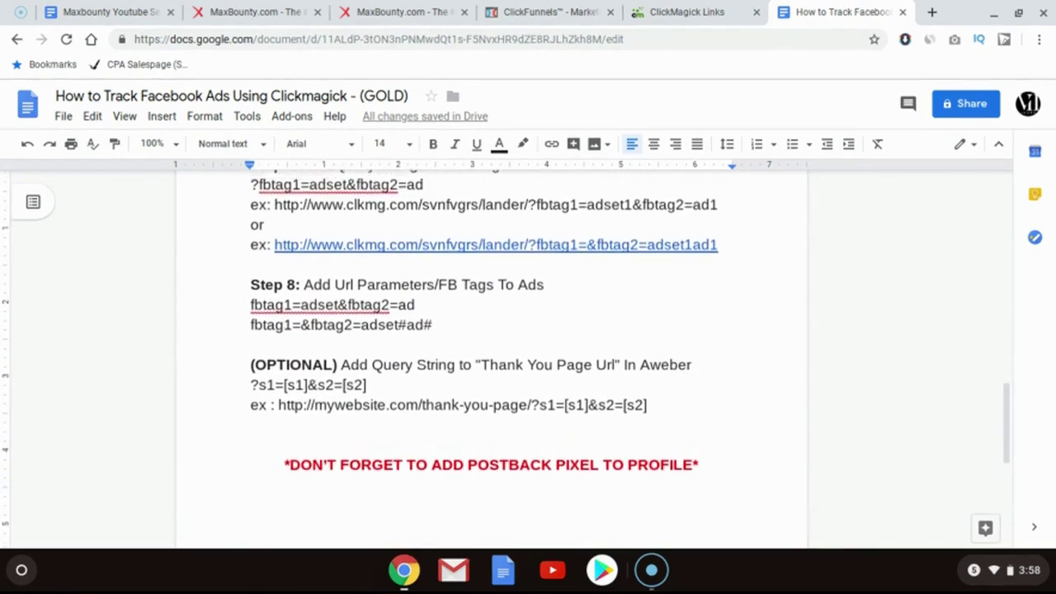
{"action": "scroll", "coordinate": [487, 346], "scroll_direction": "down", "scroll_amount": 1}
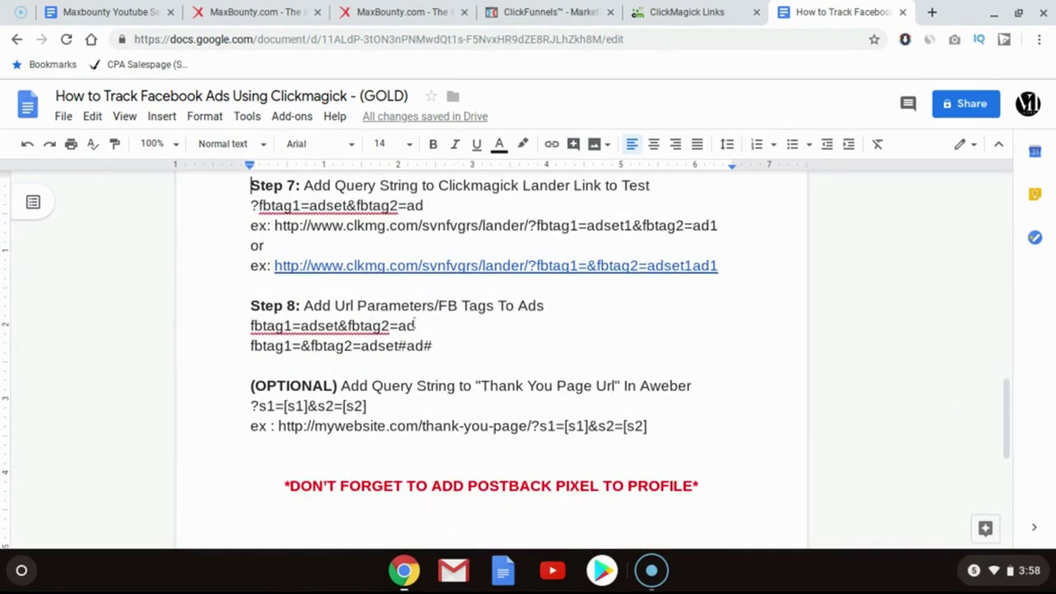
{"action": "scroll", "coordinate": [429, 327], "scroll_direction": "up", "scroll_amount": 5}
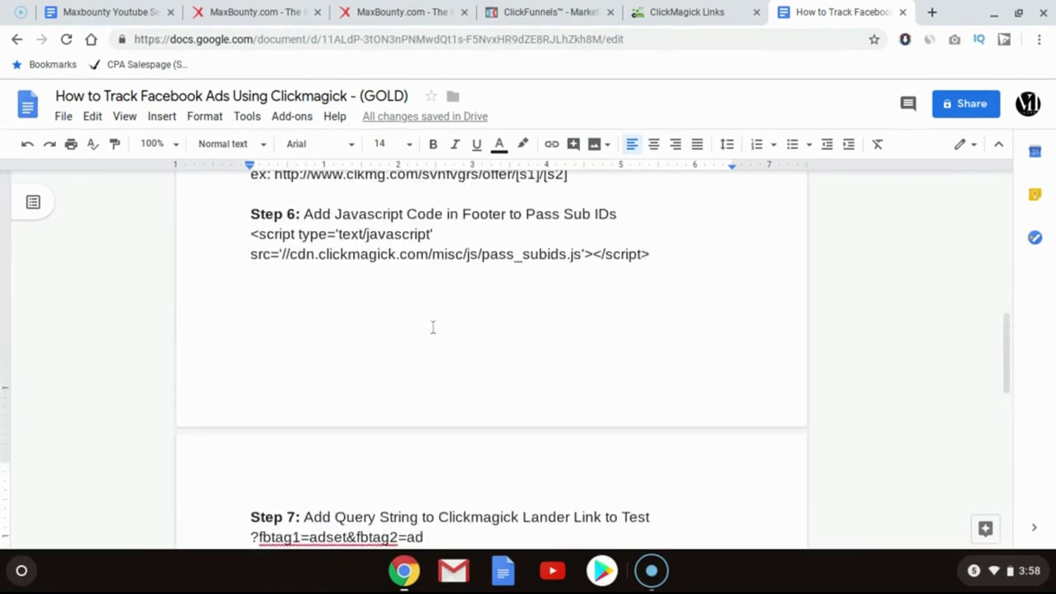
{"action": "scroll", "coordinate": [432, 328], "scroll_direction": "up", "scroll_amount": 8}
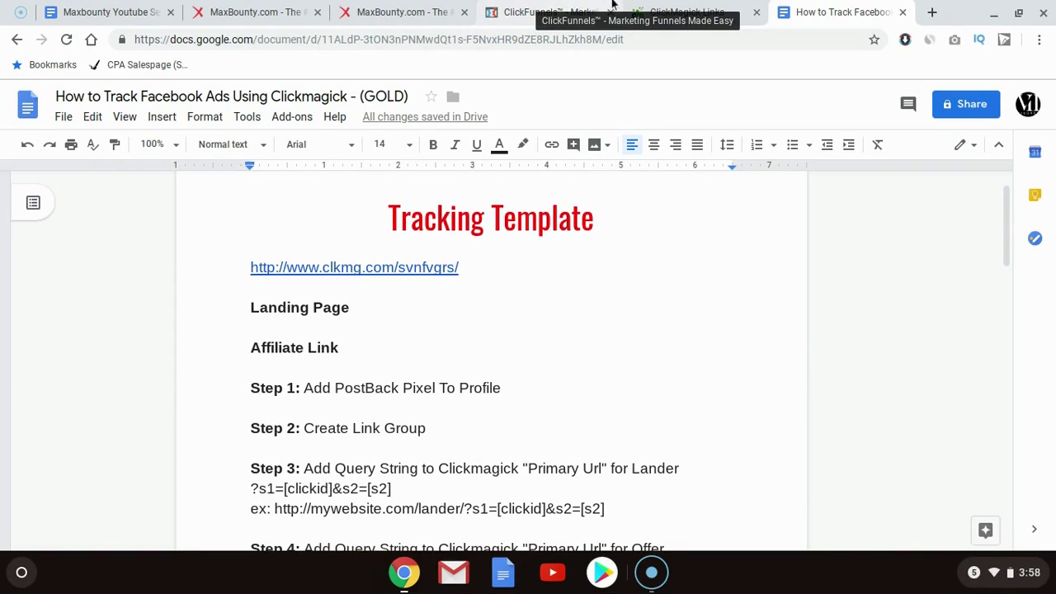
Step: Copy the Optin page URL from the MAC Lipstick funnel in ClickFunnels and paste it under Landing Page in the tracking document, followed by a blank line
{"action": "left_click", "coordinate": [535, 7]}
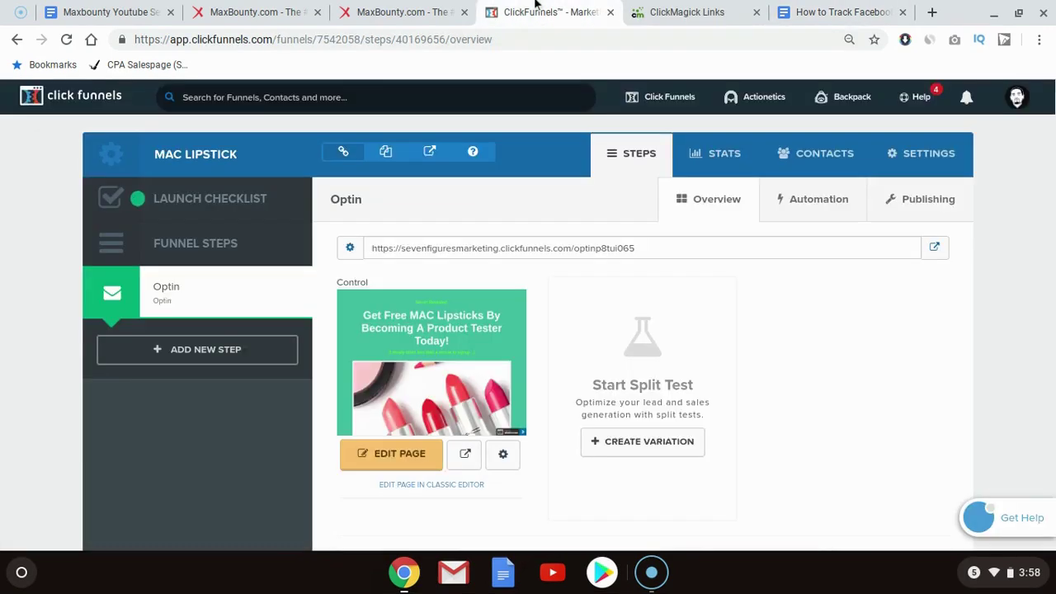
{"action": "left_click", "coordinate": [441, 247]}
{"action": "key", "text": "ctrl+c"}
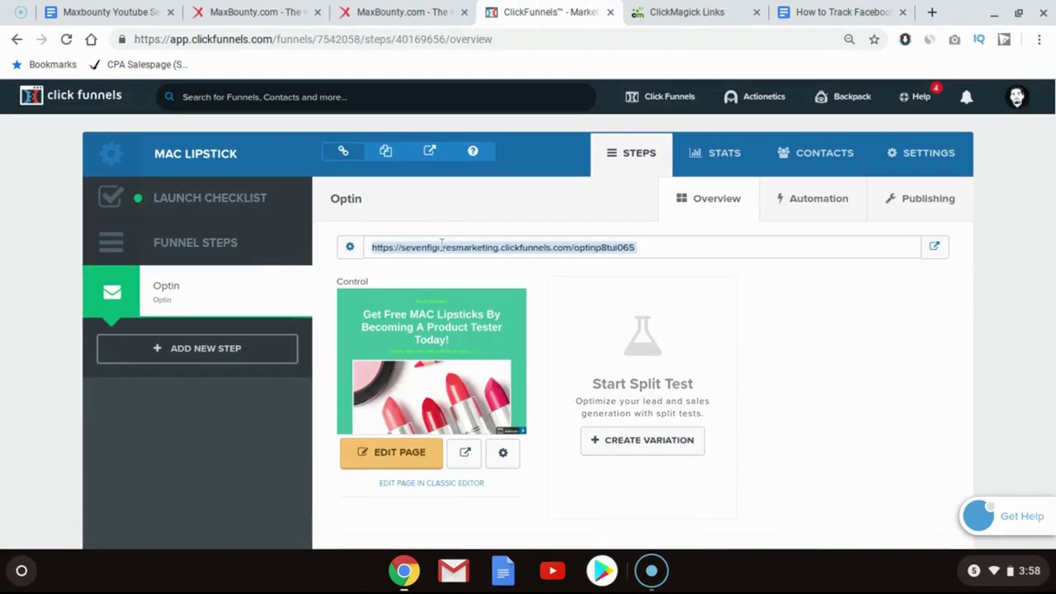
{"action": "left_click", "coordinate": [847, 7]}
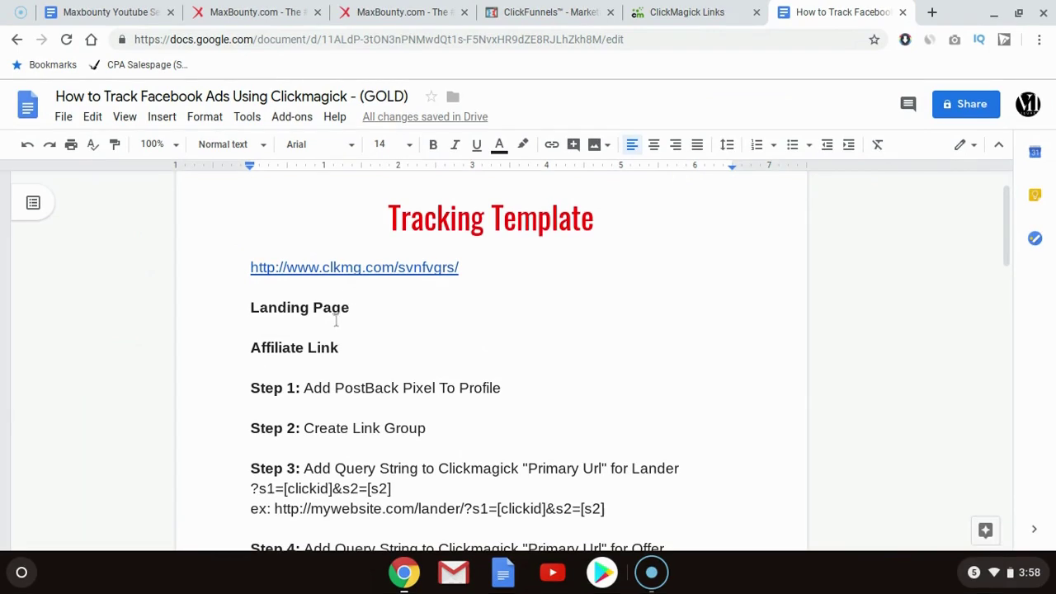
{"action": "key", "text": "ctrl+v"}
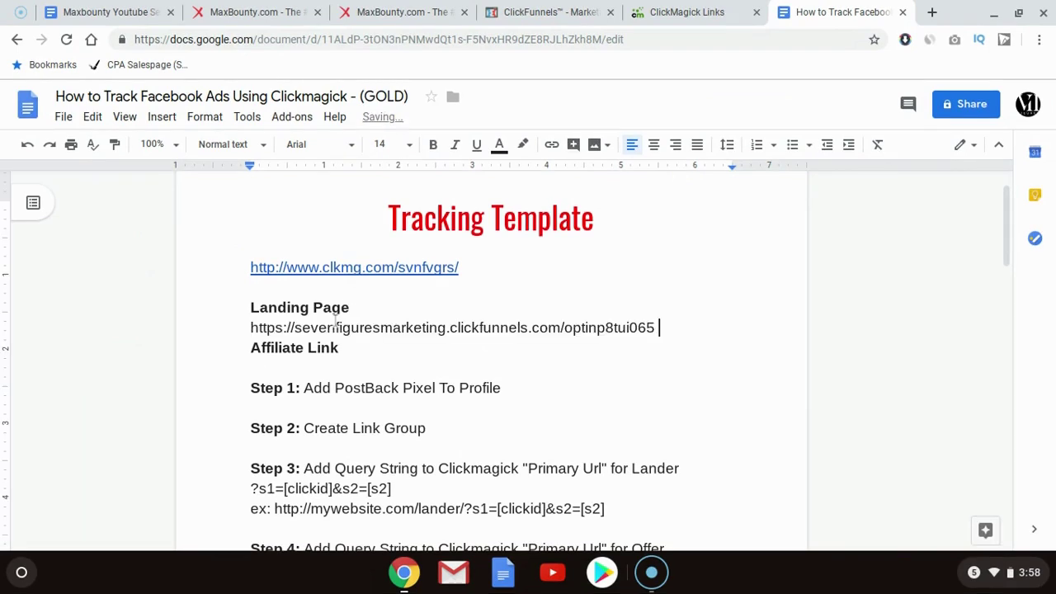
{"action": "key", "text": "Return"}
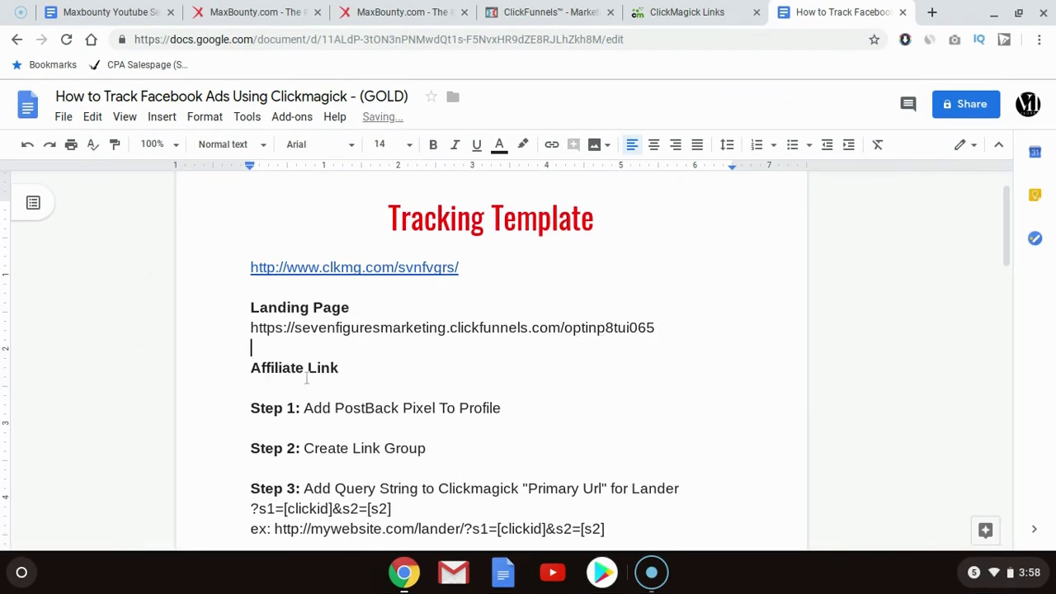
Step: Build a tracking link for the MAC Lipstick - UK campaign in MaxBounty with Social traffic and the Raw link creative, and copy it
{"action": "left_click", "coordinate": [404, 7]}
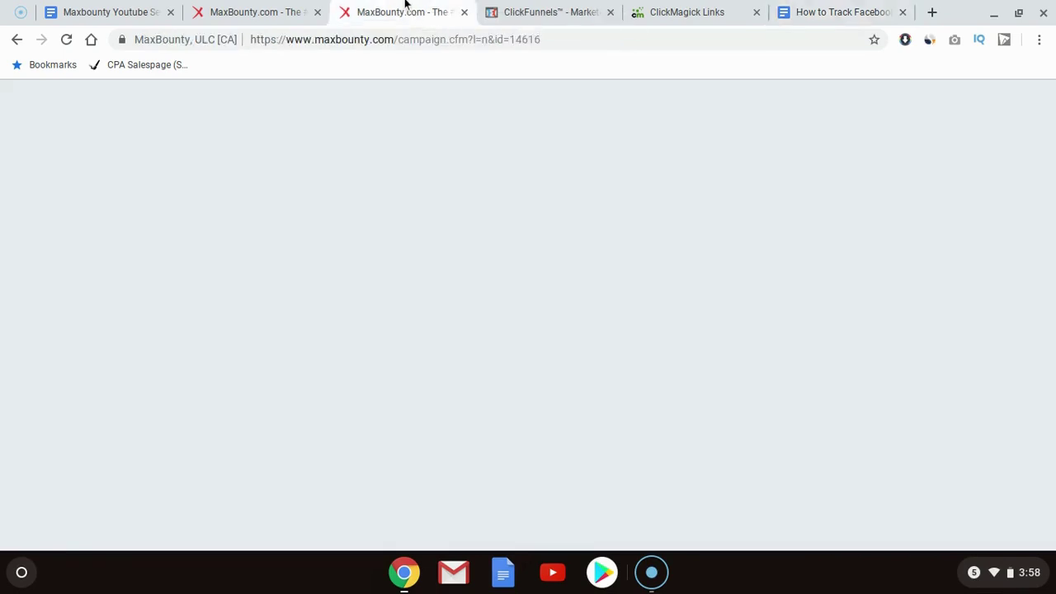
{"action": "scroll", "coordinate": [391, 387], "scroll_direction": "down", "scroll_amount": 3}
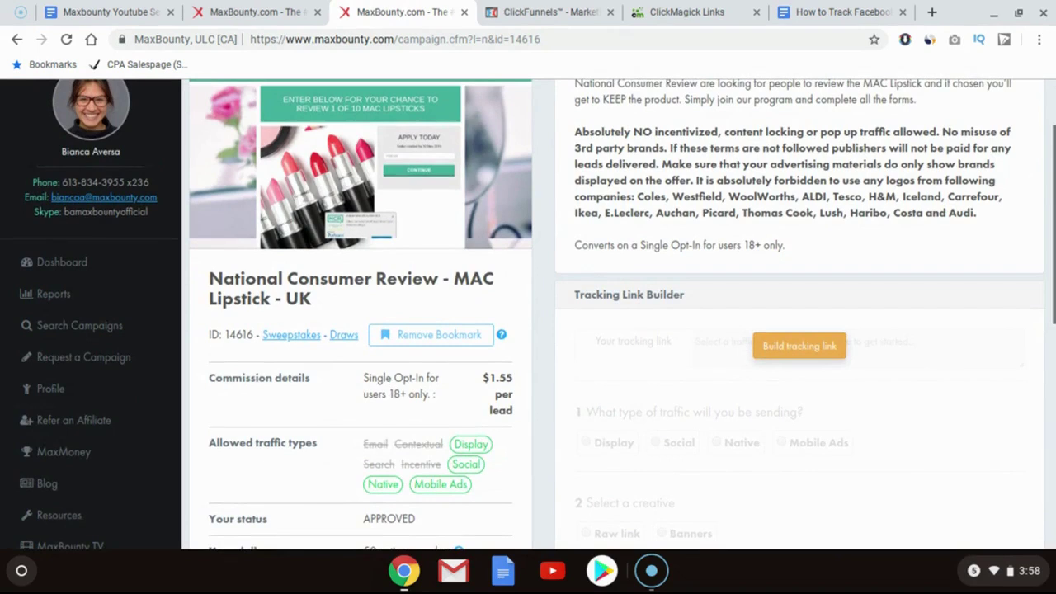
{"action": "left_click", "coordinate": [801, 343]}
{"action": "scroll", "coordinate": [801, 345], "scroll_direction": "down", "scroll_amount": 4}
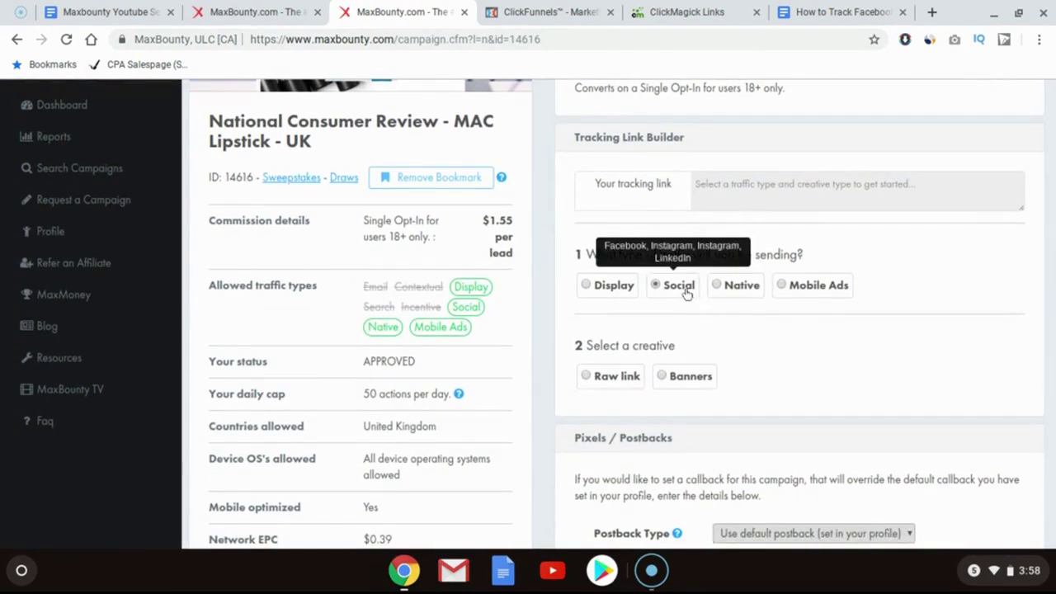
{"action": "left_click", "coordinate": [608, 377]}
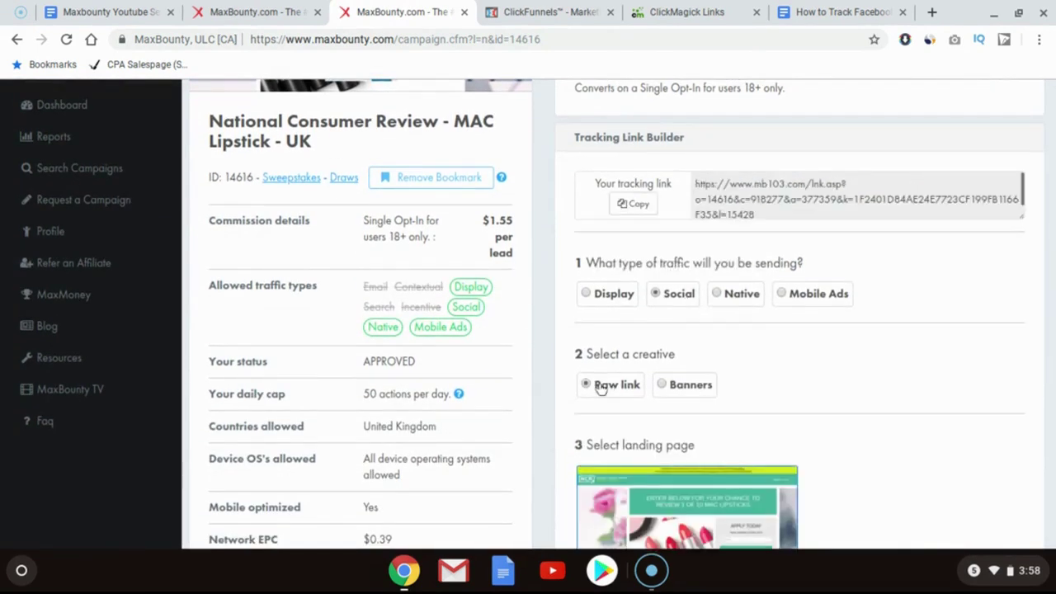
{"action": "left_click", "coordinate": [636, 204]}
Step: Paste the copied MaxBounty tracking link on a new line under Affiliate Link in the tracking document
{"action": "left_click", "coordinate": [842, 10]}
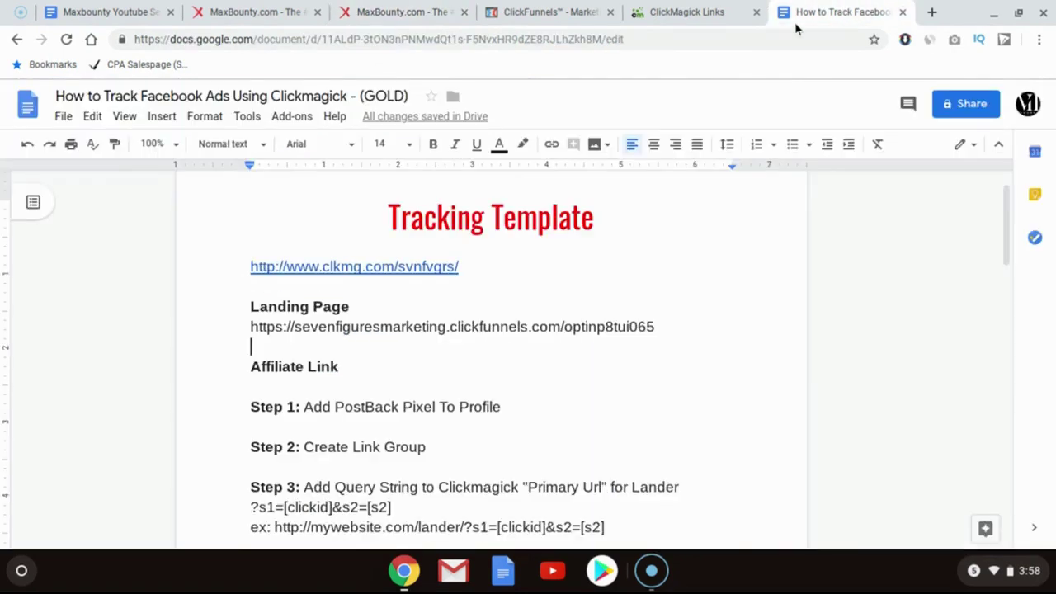
{"action": "left_click", "coordinate": [347, 379]}
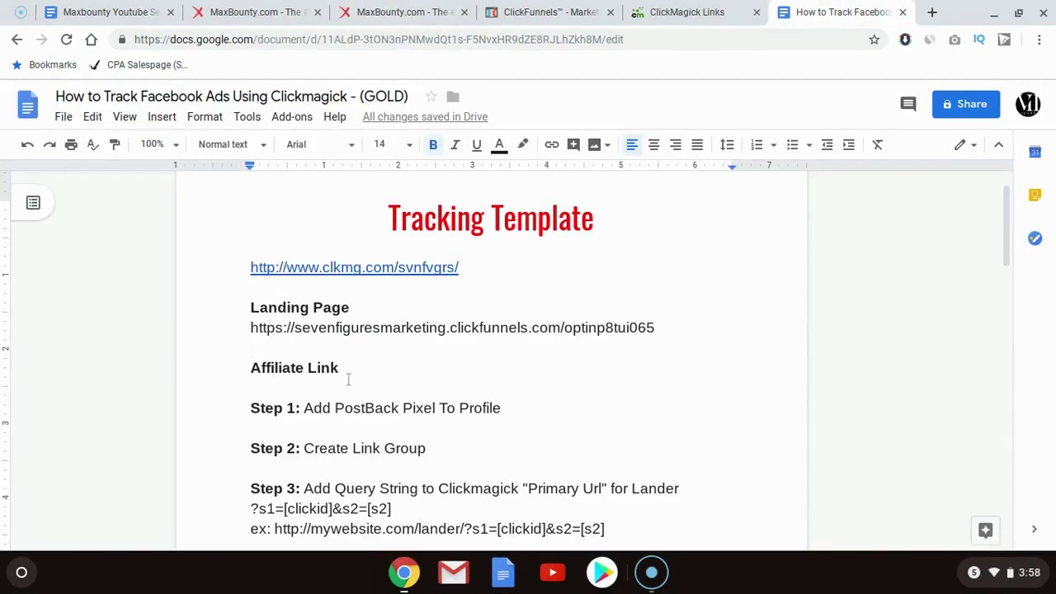
{"action": "key", "text": "Return"}
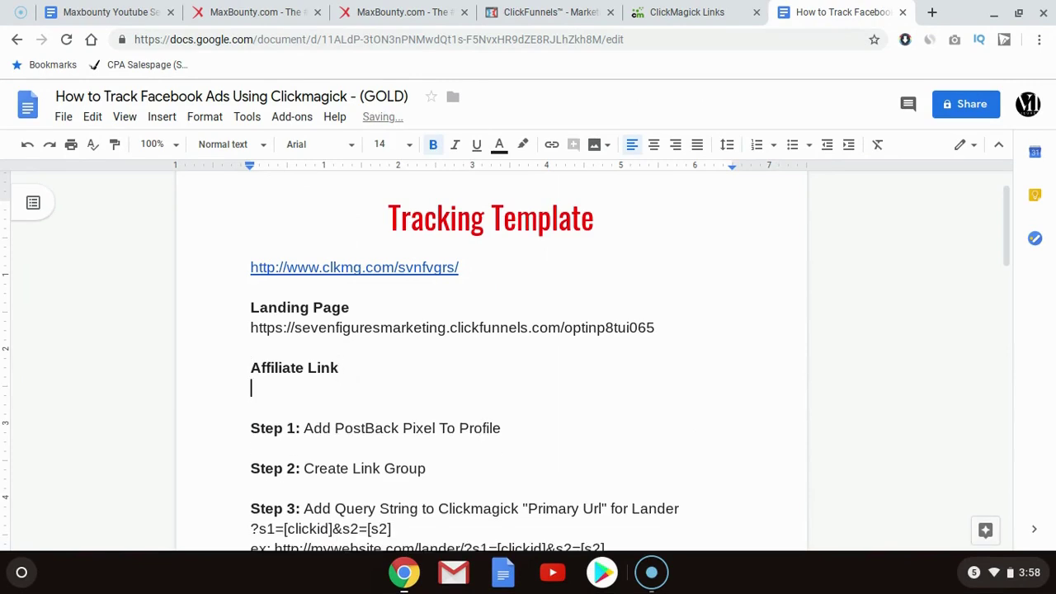
{"action": "key", "text": "ctrl+v"}
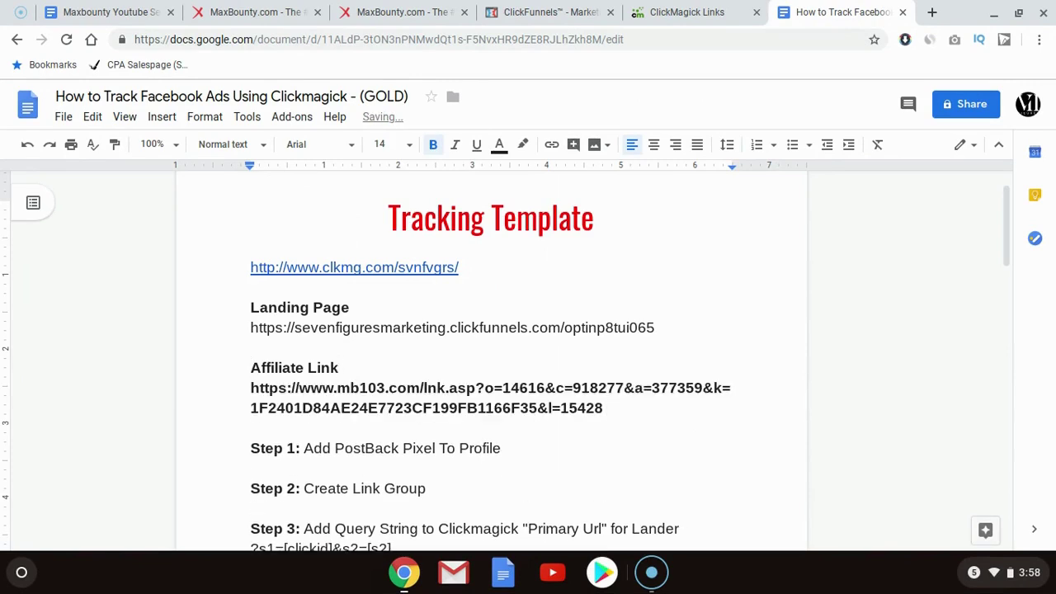
Step: Remove the bold formatting from the MaxBounty tracking link under Affiliate Link
{"action": "triple_click", "coordinate": [338, 388]}
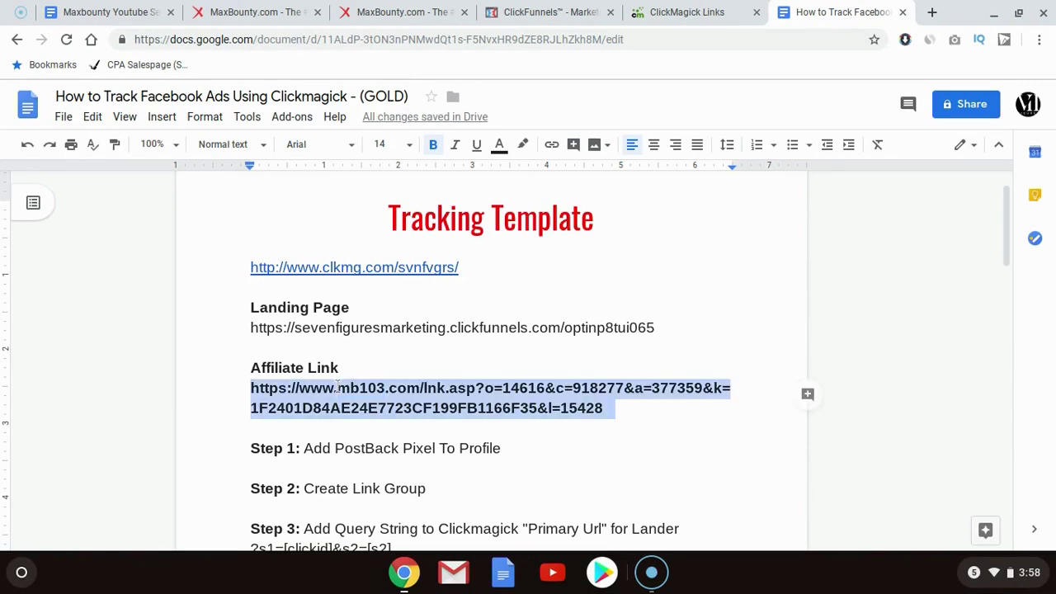
{"action": "left_click", "coordinate": [434, 145]}
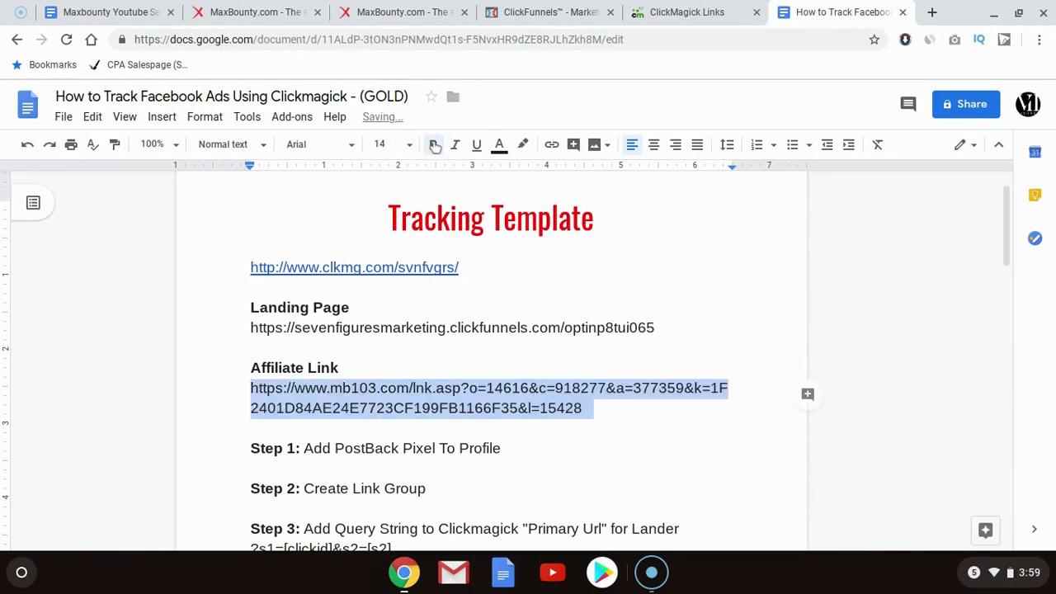
{"action": "left_click", "coordinate": [439, 328]}
Step: Close the MaxBounty campaign page, keeping the profile page open, and return to the numbered steps in the tracking document
{"action": "left_click", "coordinate": [402, 7]}
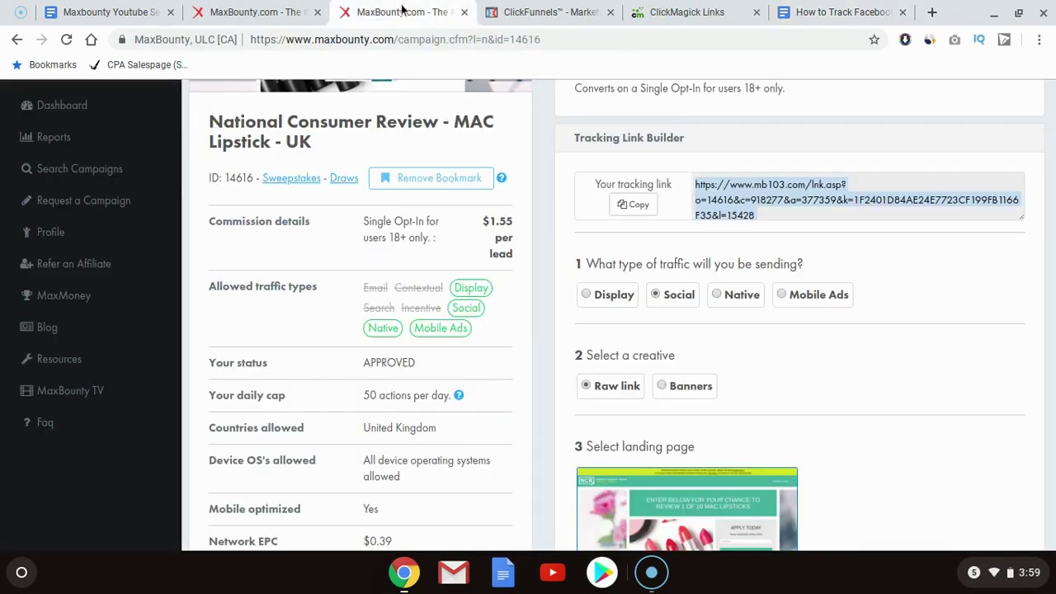
{"action": "left_click", "coordinate": [304, 6]}
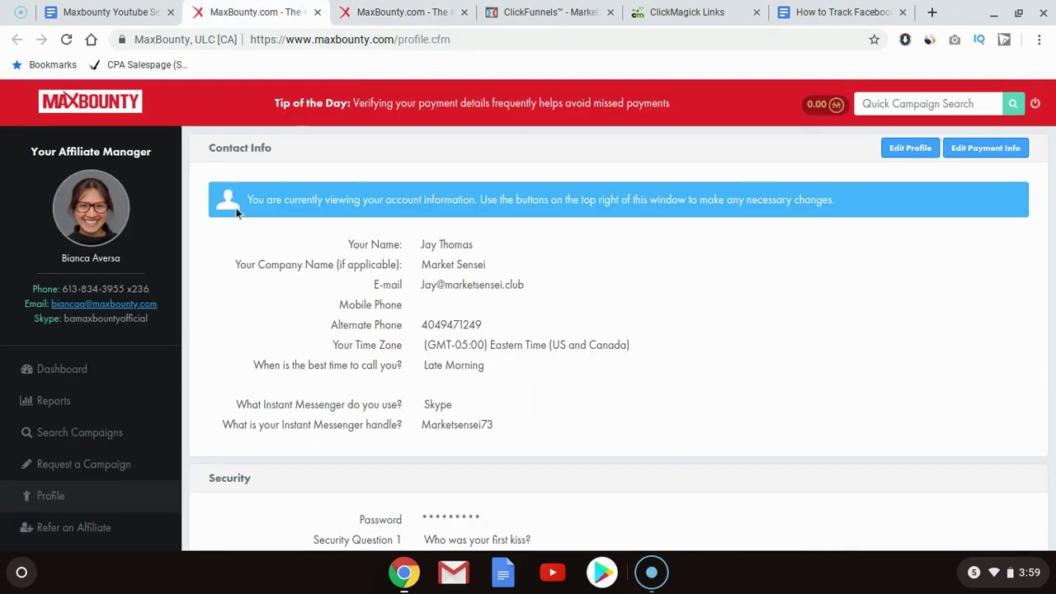
{"action": "left_click", "coordinate": [464, 12]}
{"action": "left_click", "coordinate": [577, 8]}
{"action": "left_click", "coordinate": [688, 12]}
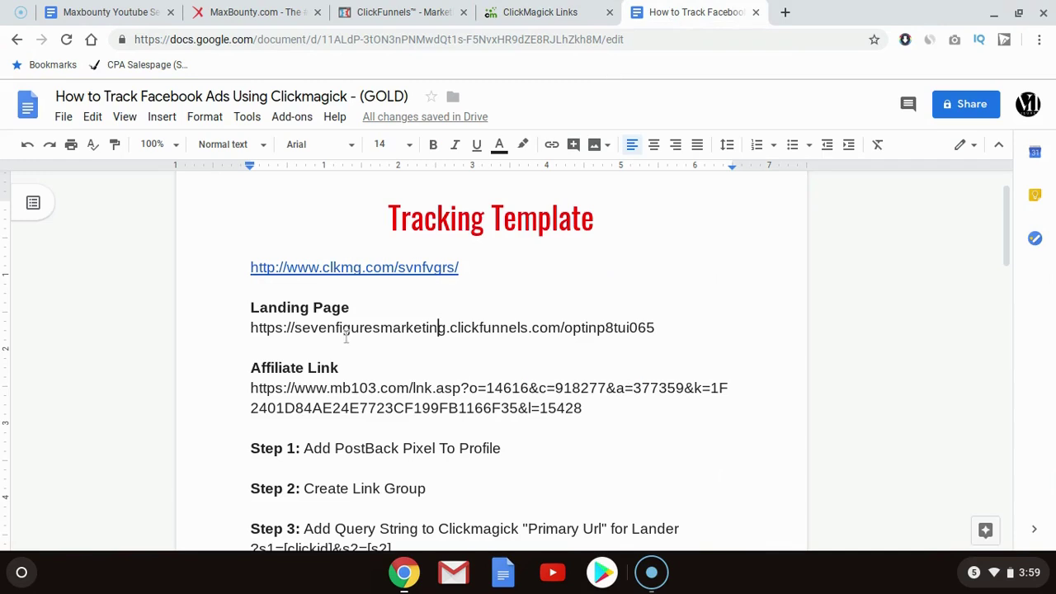
{"action": "scroll", "coordinate": [418, 343], "scroll_direction": "down", "scroll_amount": 3}
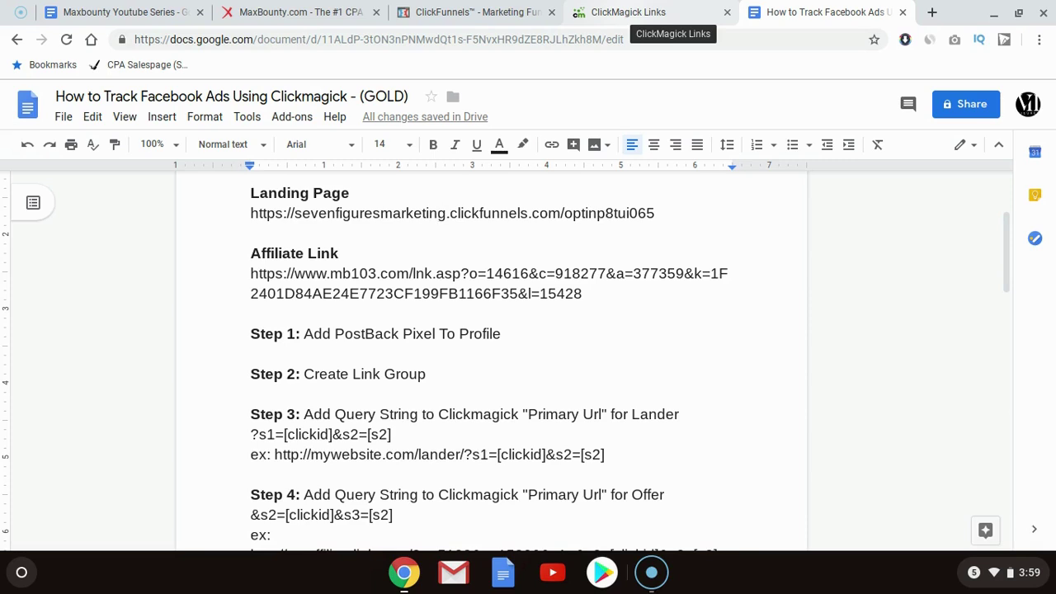
Step: Switch to ClickMagick and open the Postback Builder
{"action": "left_click", "coordinate": [631, 12]}
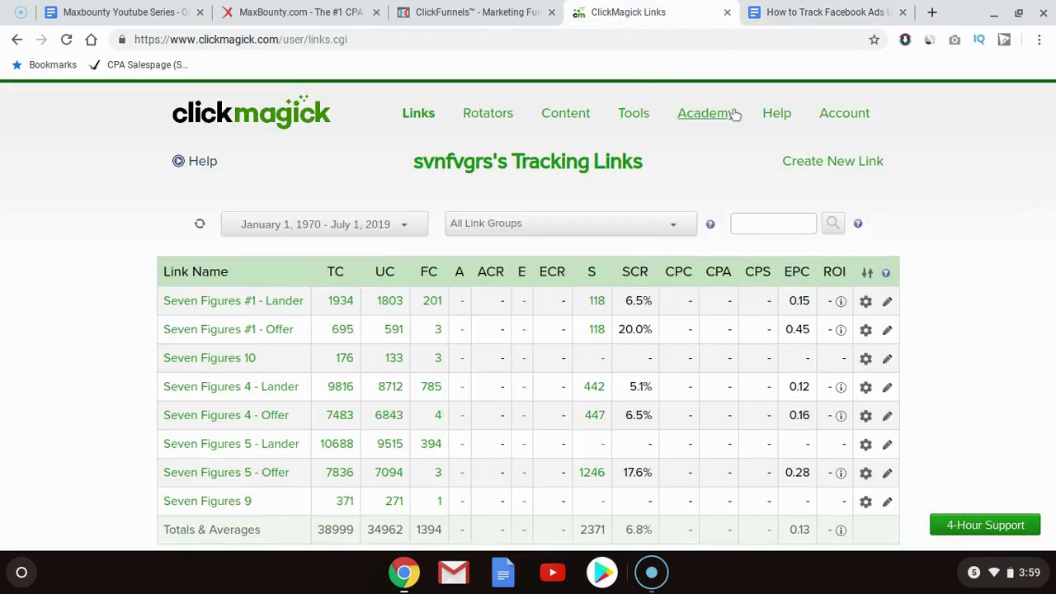
{"action": "mouse_move", "coordinate": [634, 118]}
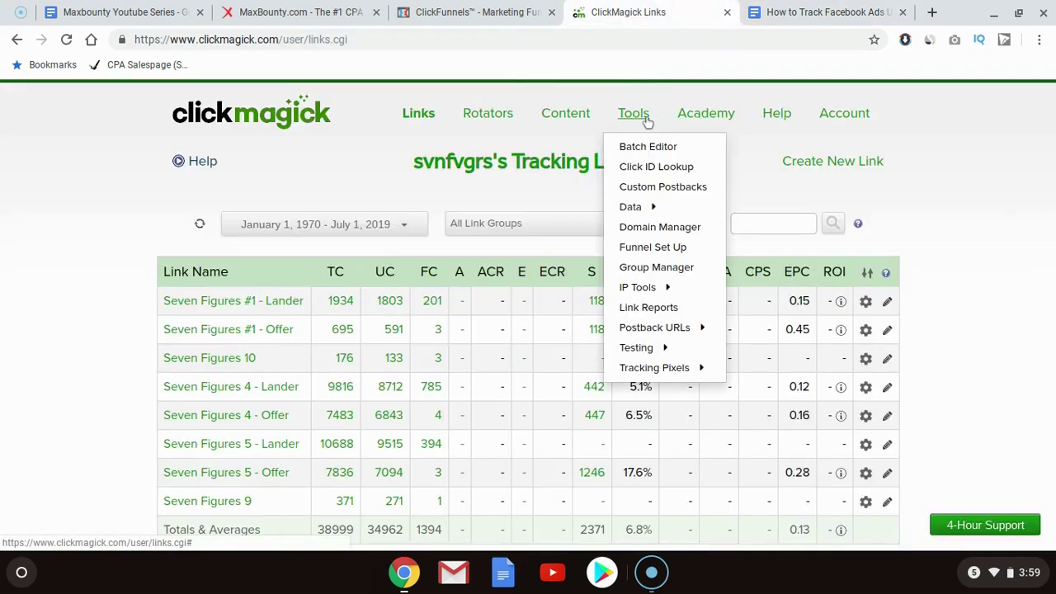
{"action": "mouse_move", "coordinate": [654, 328]}
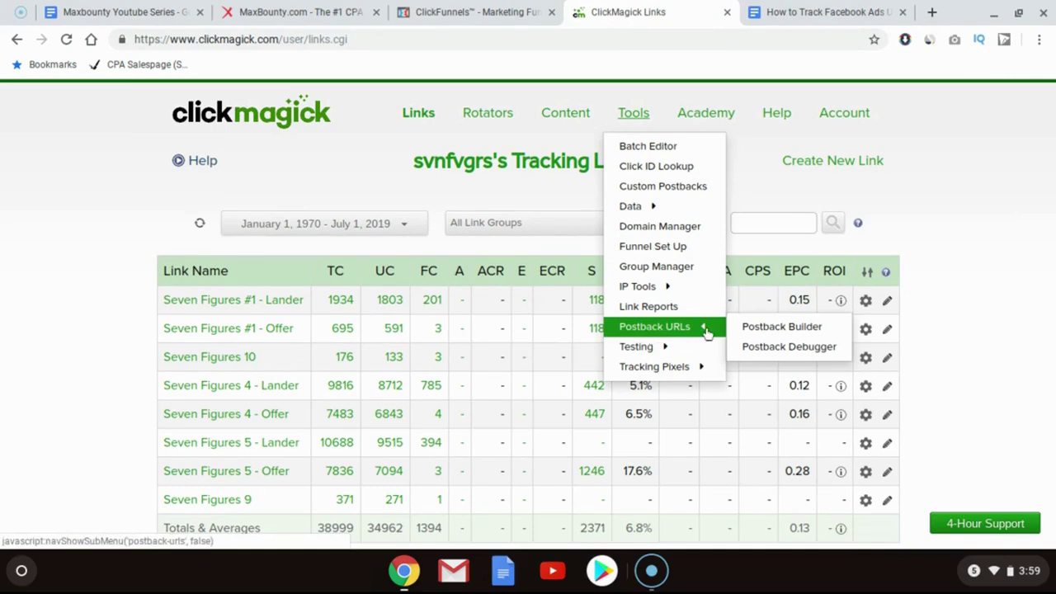
{"action": "left_click", "coordinate": [741, 330]}
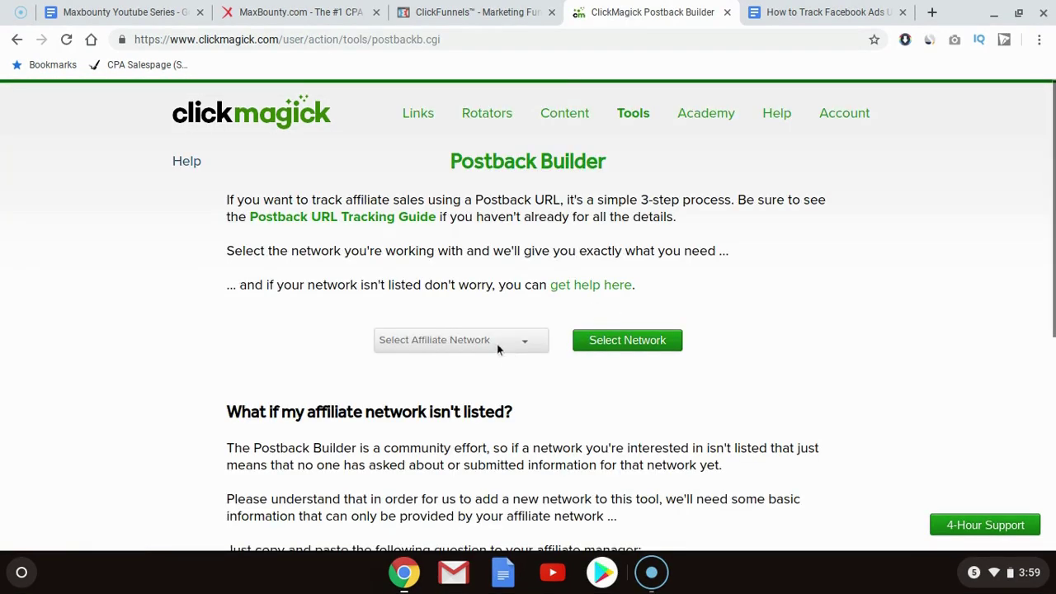
Step: Choose MaxBounty as the affiliate network and select its custom ClickMagick postback URL
{"action": "left_click", "coordinate": [498, 349]}
{"action": "scroll", "coordinate": [456, 204], "scroll_direction": "down", "scroll_amount": 8}
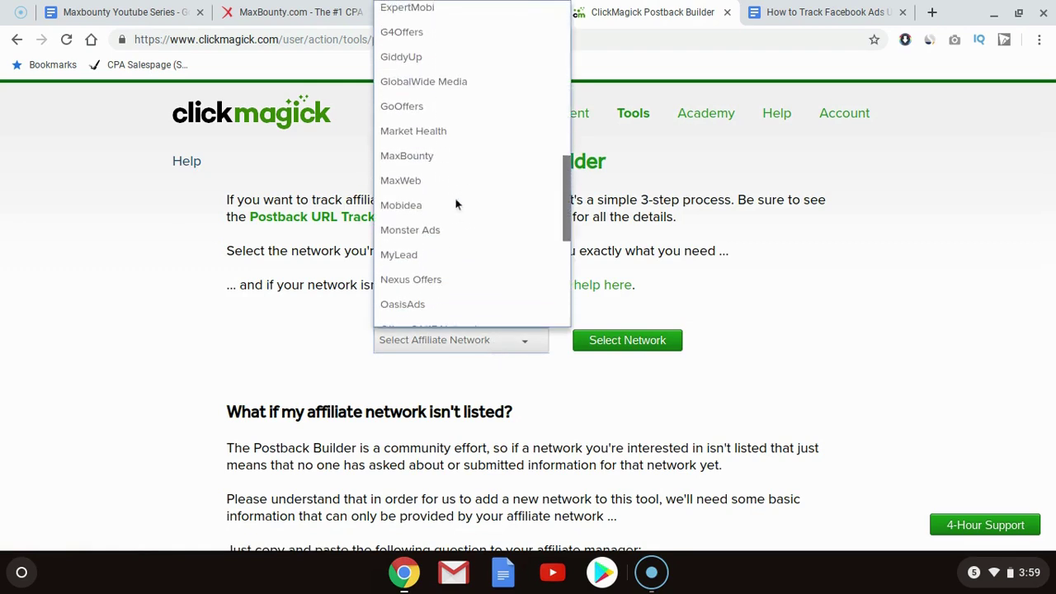
{"action": "left_click", "coordinate": [436, 158]}
{"action": "left_click", "coordinate": [620, 338]}
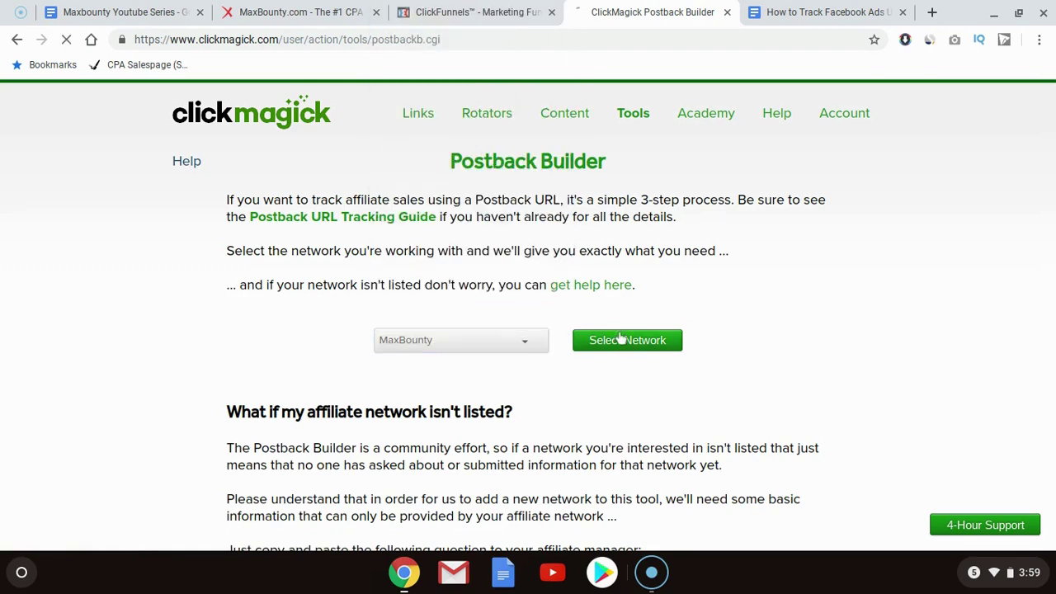
{"action": "scroll", "coordinate": [445, 307], "scroll_direction": "down", "scroll_amount": 2}
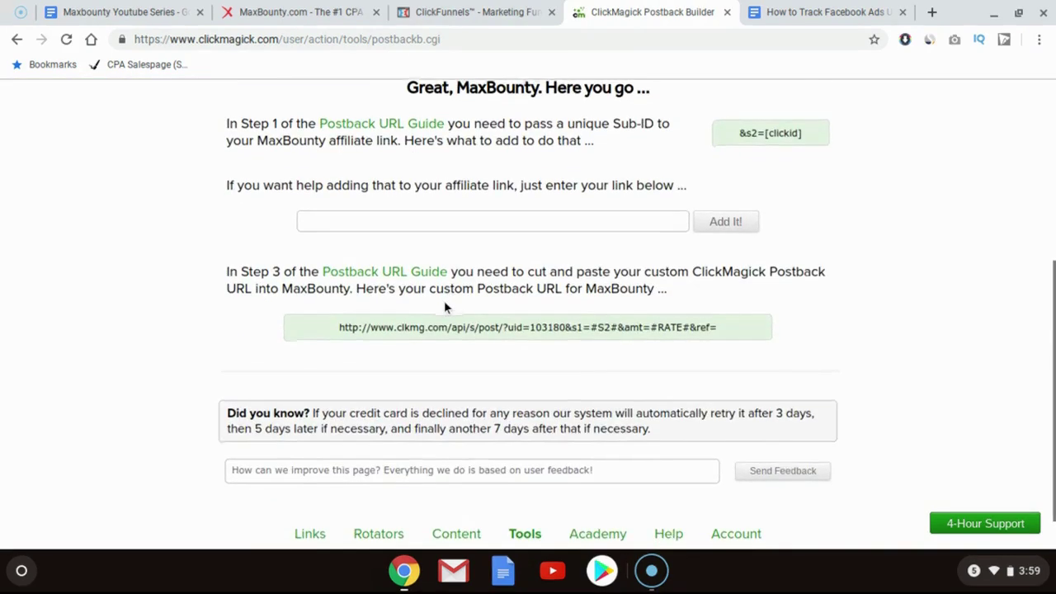
{"action": "left_click", "coordinate": [436, 282]}
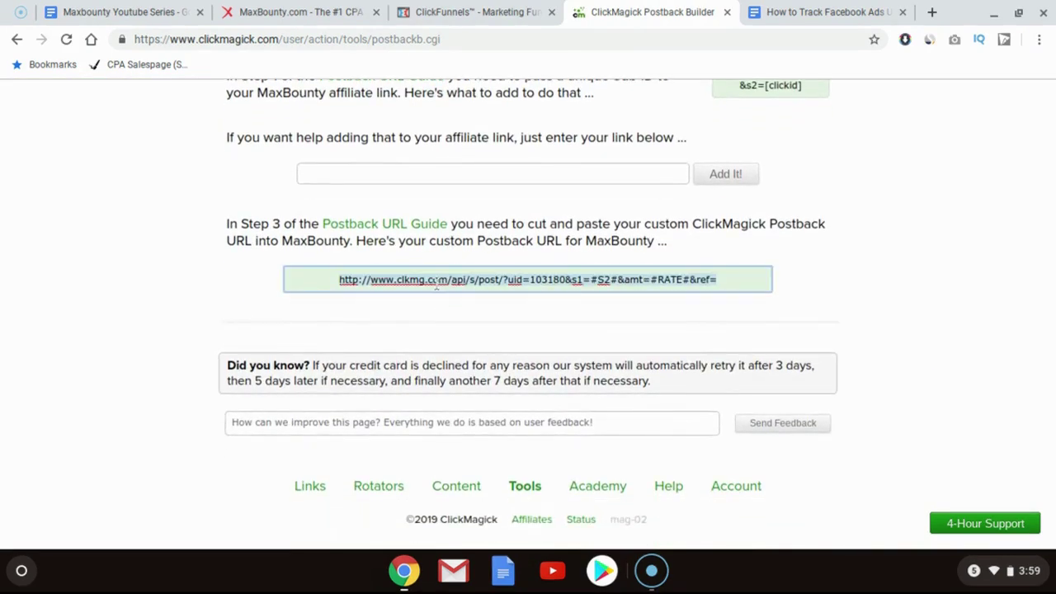
Step: Open the MaxBounty profile for editing and set Default Postback Type to URL (any campaign tracking type)
{"action": "left_click", "coordinate": [347, 11]}
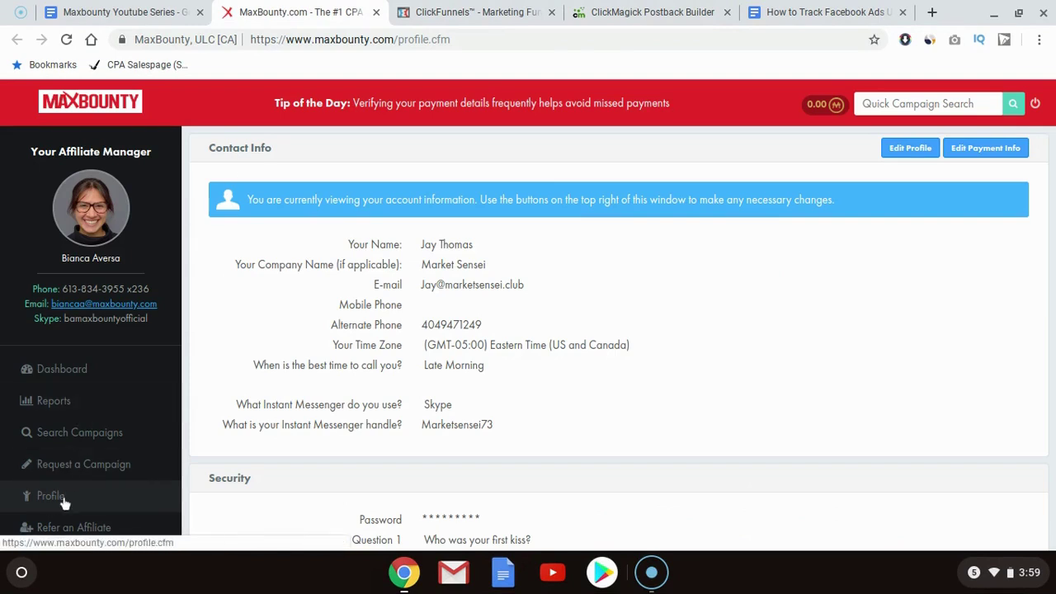
{"action": "left_click", "coordinate": [907, 148]}
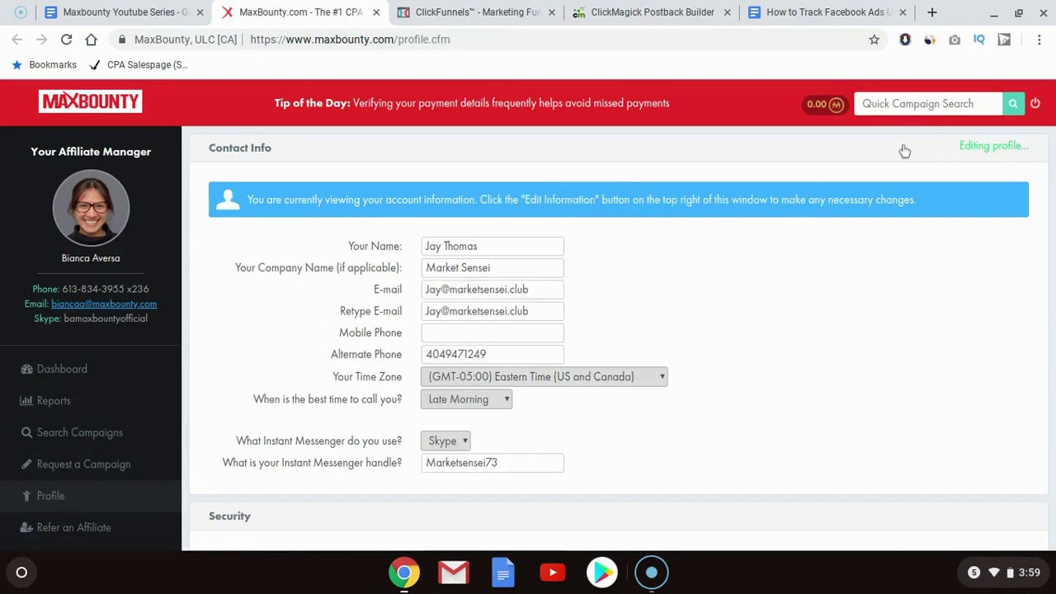
{"action": "scroll", "coordinate": [692, 249], "scroll_direction": "down", "scroll_amount": 10}
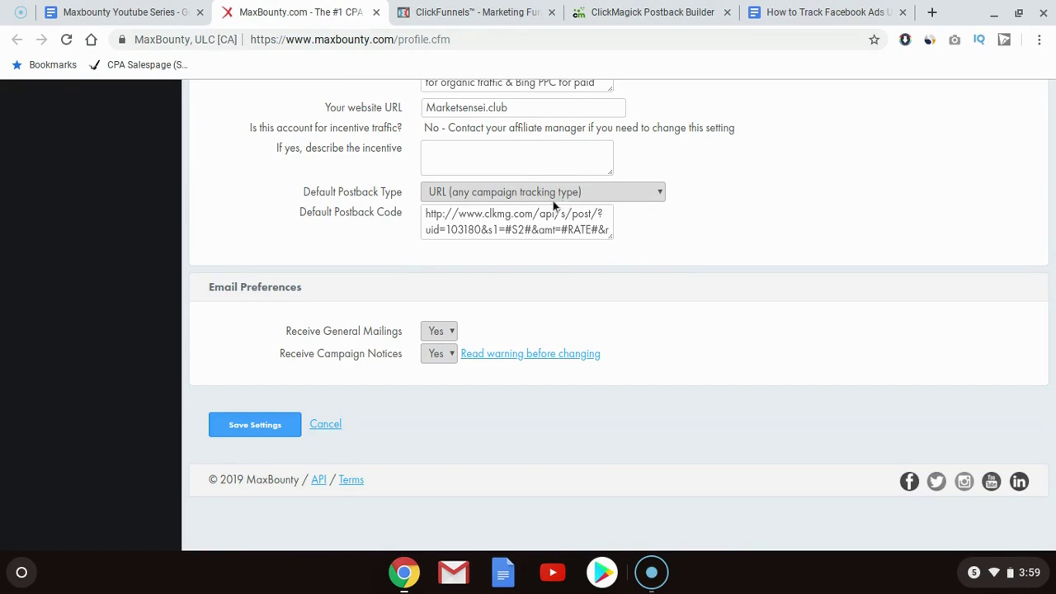
{"action": "triple_click", "coordinate": [354, 188]}
{"action": "left_click", "coordinate": [441, 191]}
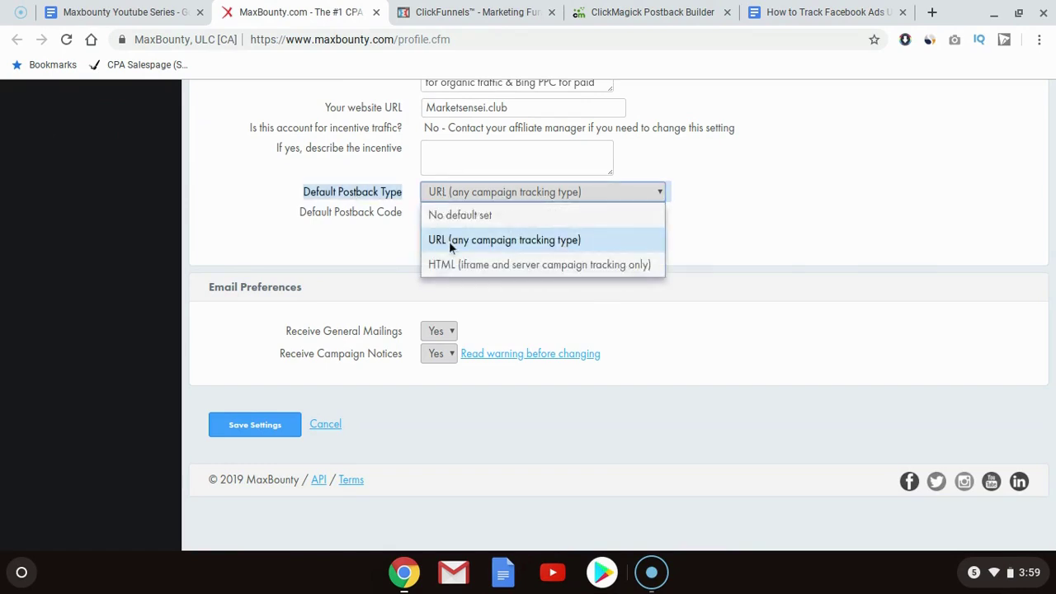
{"action": "left_click", "coordinate": [449, 240]}
Step: Put the custom ClickMagick postback URL in Default Postback Code, save the profile settings and go to the Dashboard
{"action": "triple_click", "coordinate": [444, 229]}
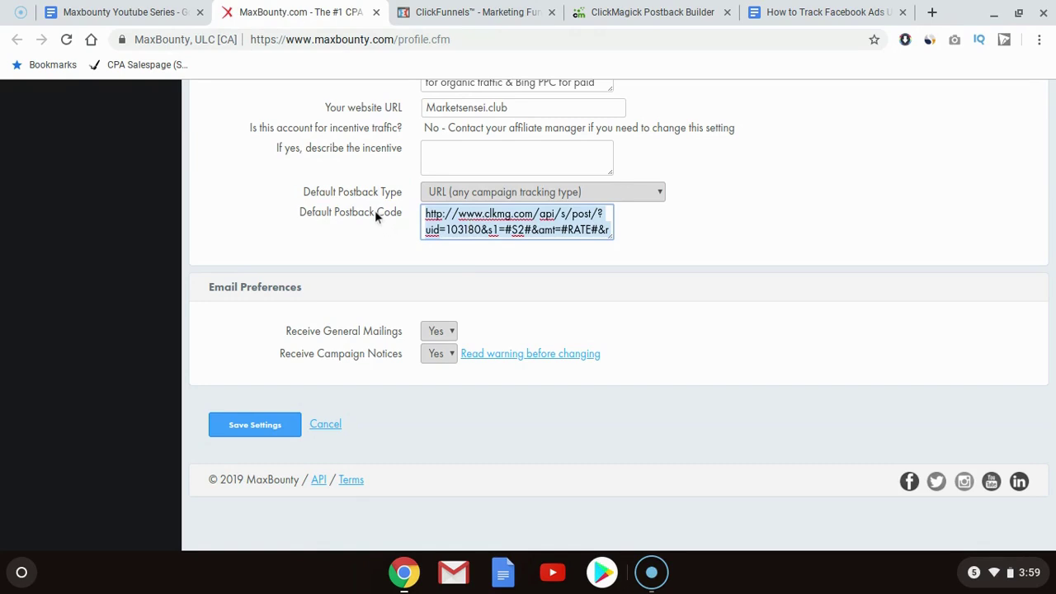
{"action": "left_click", "coordinate": [255, 424]}
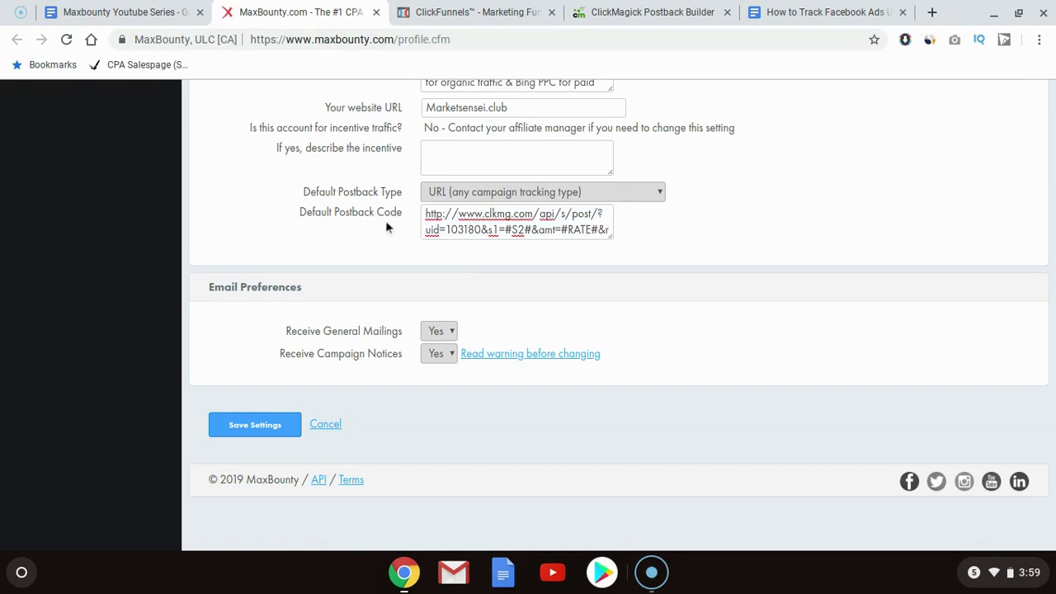
{"action": "left_click", "coordinate": [259, 422]}
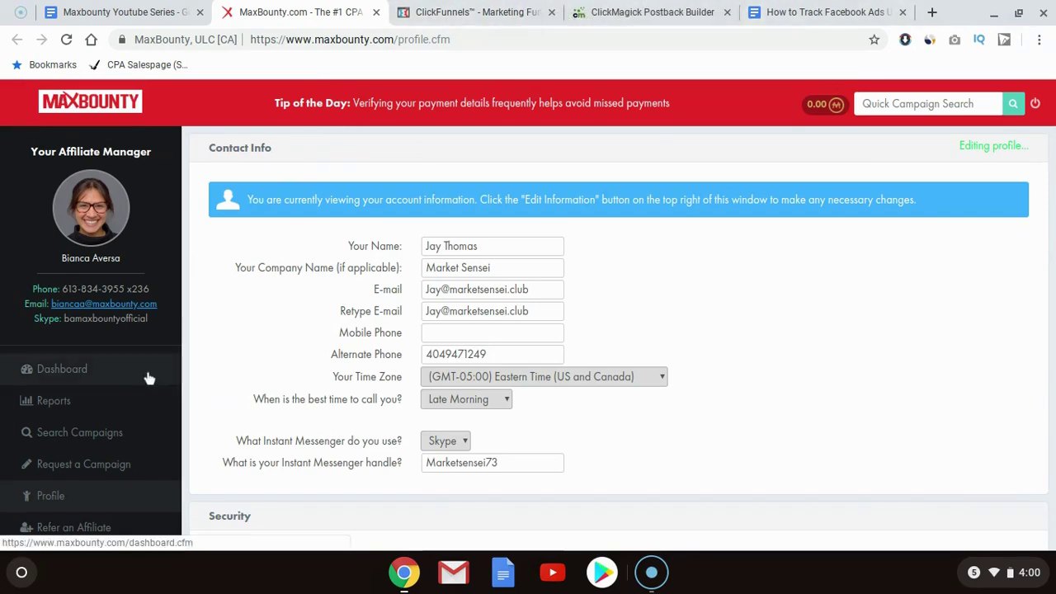
{"action": "left_click", "coordinate": [116, 378]}
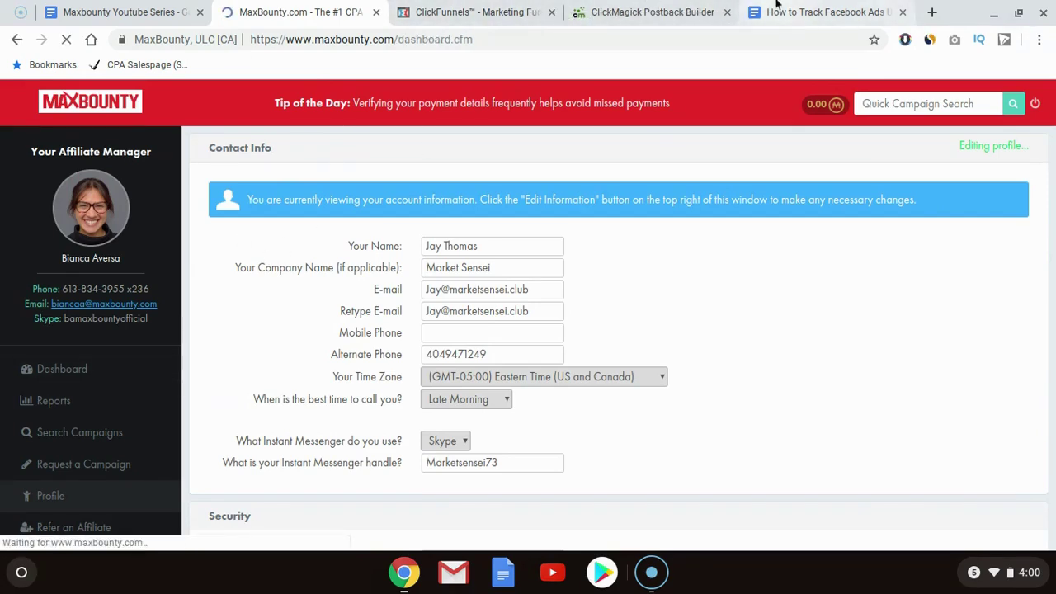
Step: Check Step 2 in the tracking document and open the Group Manager in ClickMagick
{"action": "left_click", "coordinate": [775, 5]}
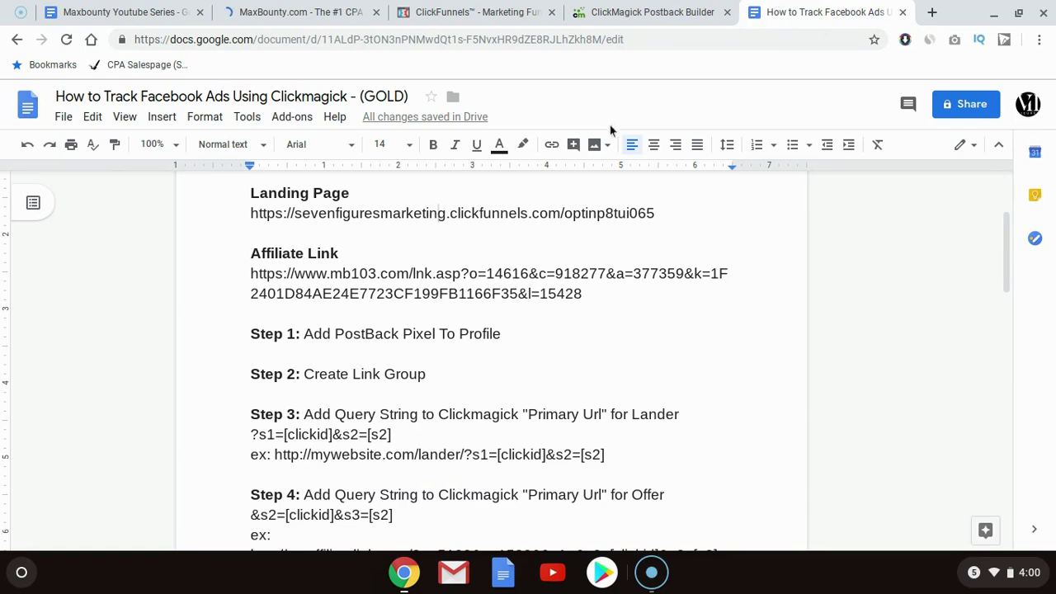
{"action": "scroll", "coordinate": [510, 233], "scroll_direction": "up", "scroll_amount": 1}
{"action": "scroll", "coordinate": [510, 233], "scroll_direction": "down", "scroll_amount": 2}
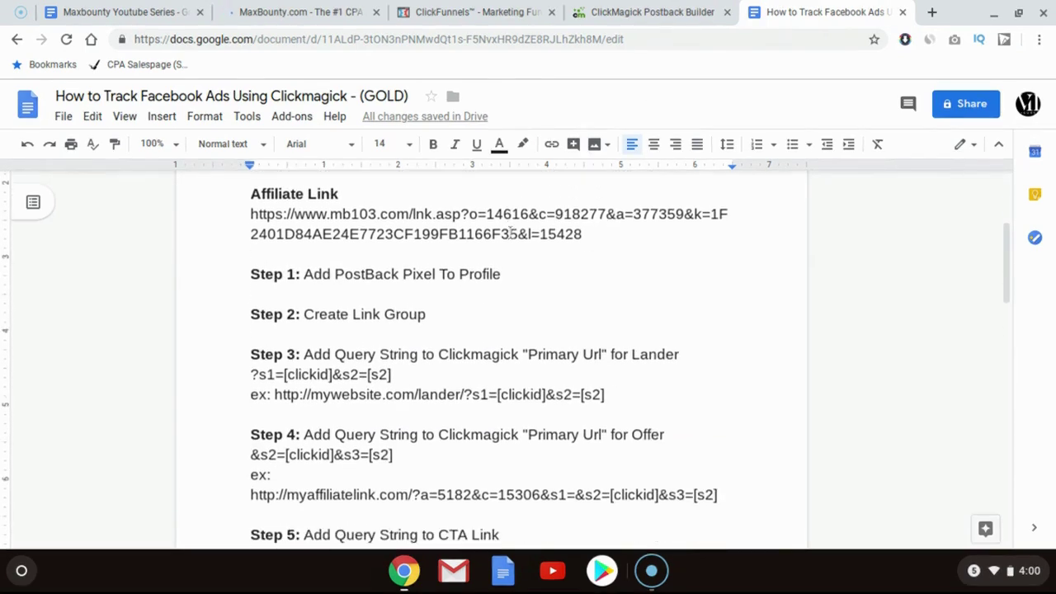
{"action": "key", "text": "ctrl+shift+Tab"}
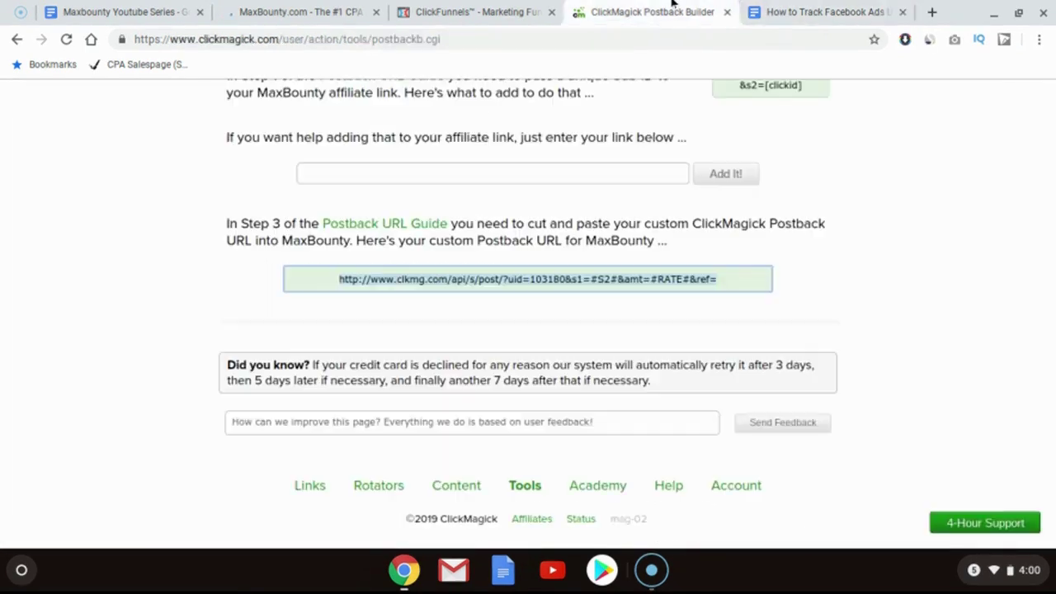
{"action": "scroll", "coordinate": [558, 259], "scroll_direction": "up", "scroll_amount": 5}
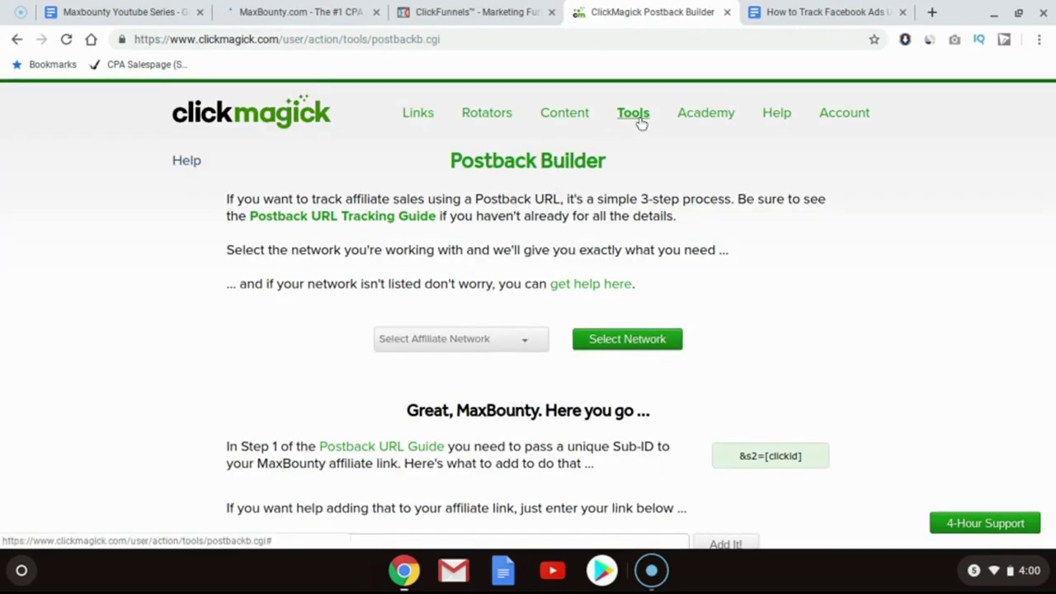
{"action": "mouse_move", "coordinate": [636, 120]}
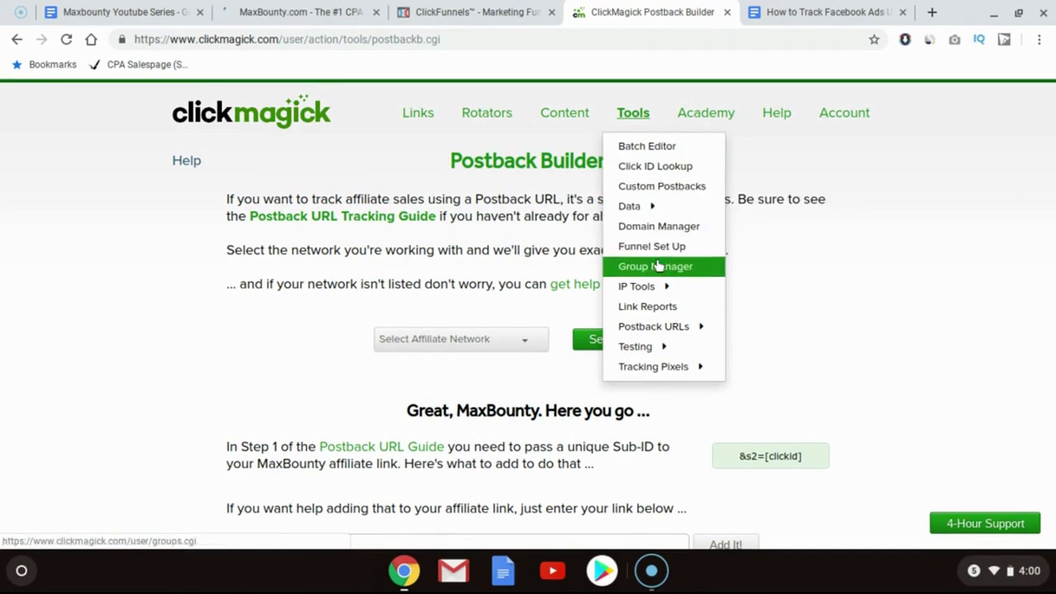
{"action": "left_click", "coordinate": [657, 266]}
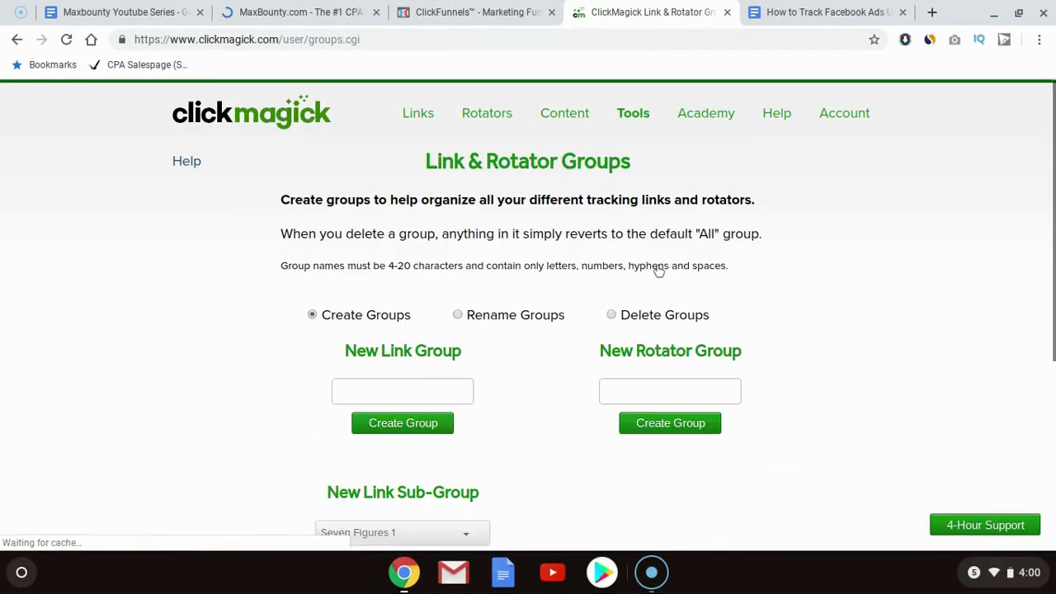
Step: Check the funnel name in ClickFunnels and create a new ClickMagick link group named MAC Lipsticks
{"action": "left_click", "coordinate": [382, 386]}
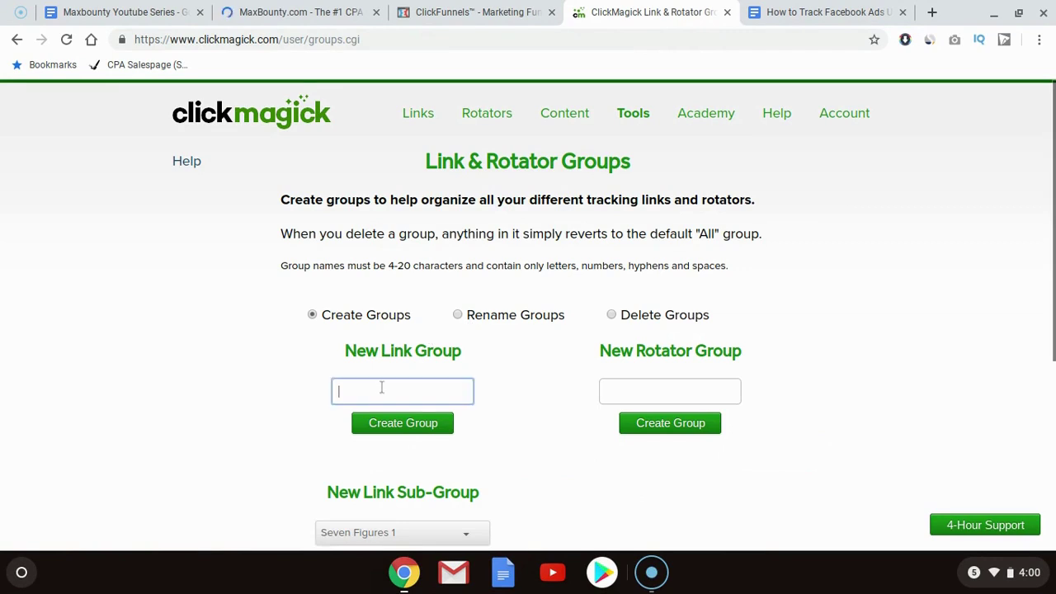
{"action": "left_click", "coordinate": [449, 9]}
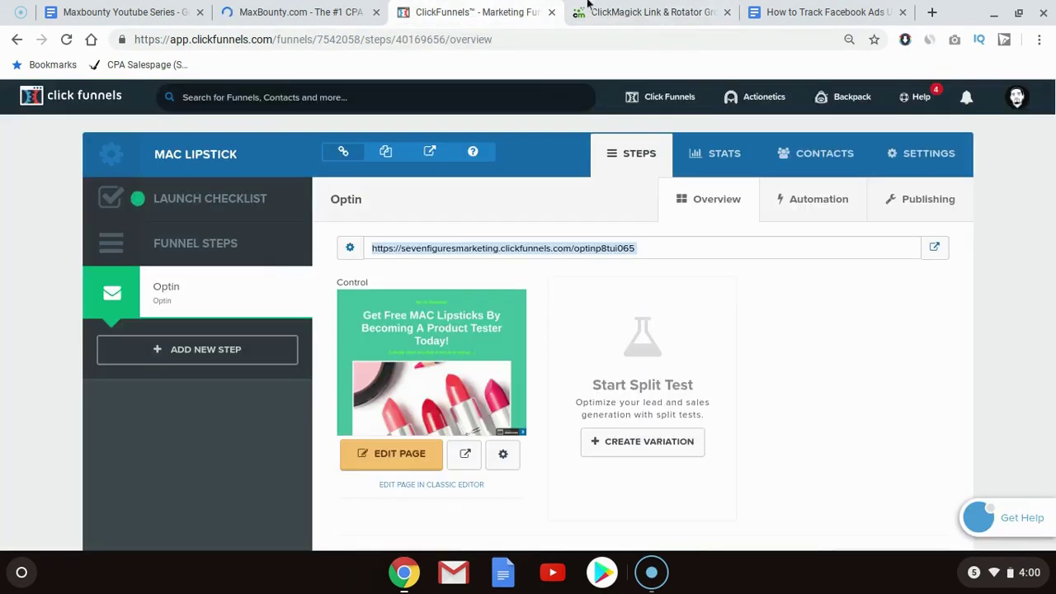
{"action": "left_click", "coordinate": [611, 5]}
{"action": "type", "text": "M"}
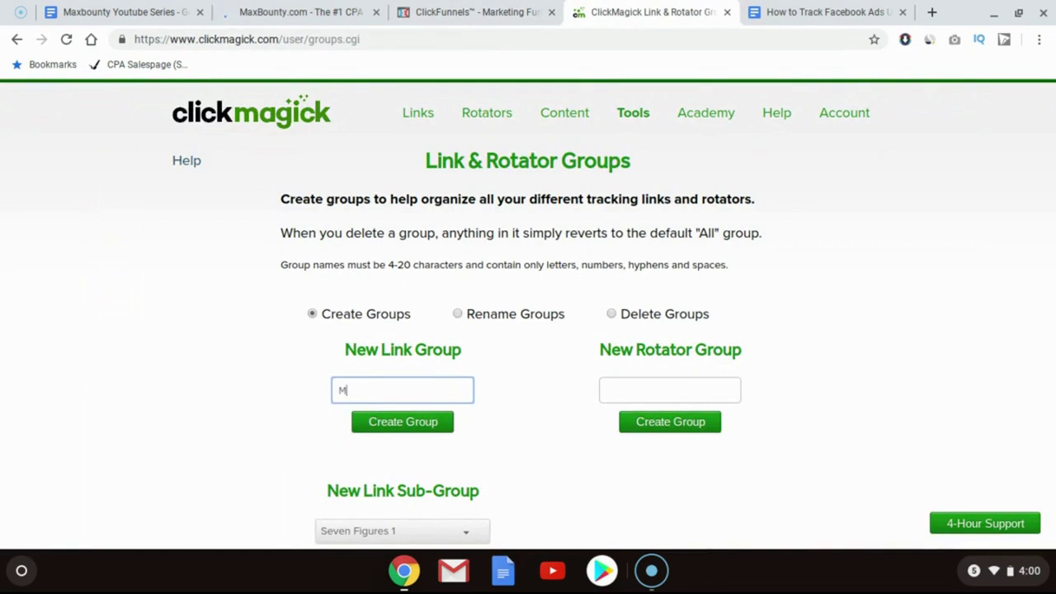
{"action": "type", "text": "AC Lipsticks"}
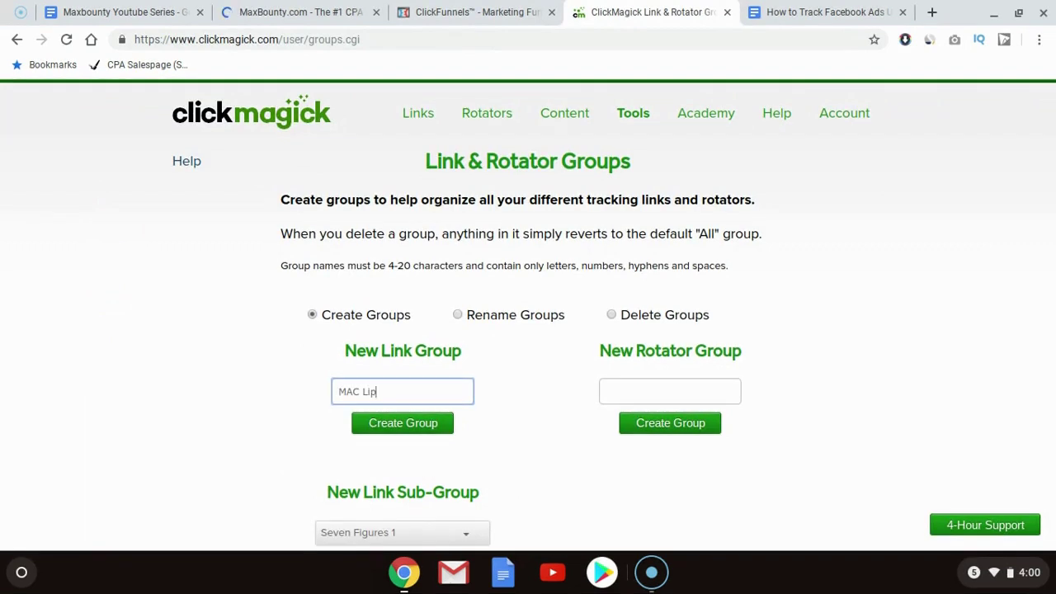
{"action": "left_click", "coordinate": [438, 429]}
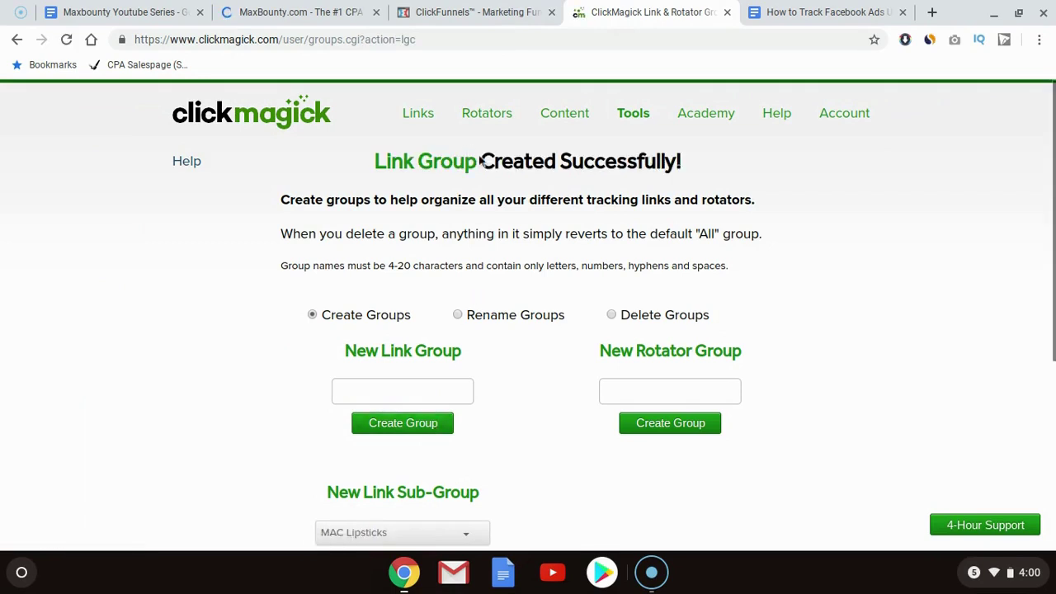
Step: Open the ClickMagick tracking links list and return to the tracking document to read Step 3
{"action": "left_click", "coordinate": [420, 116]}
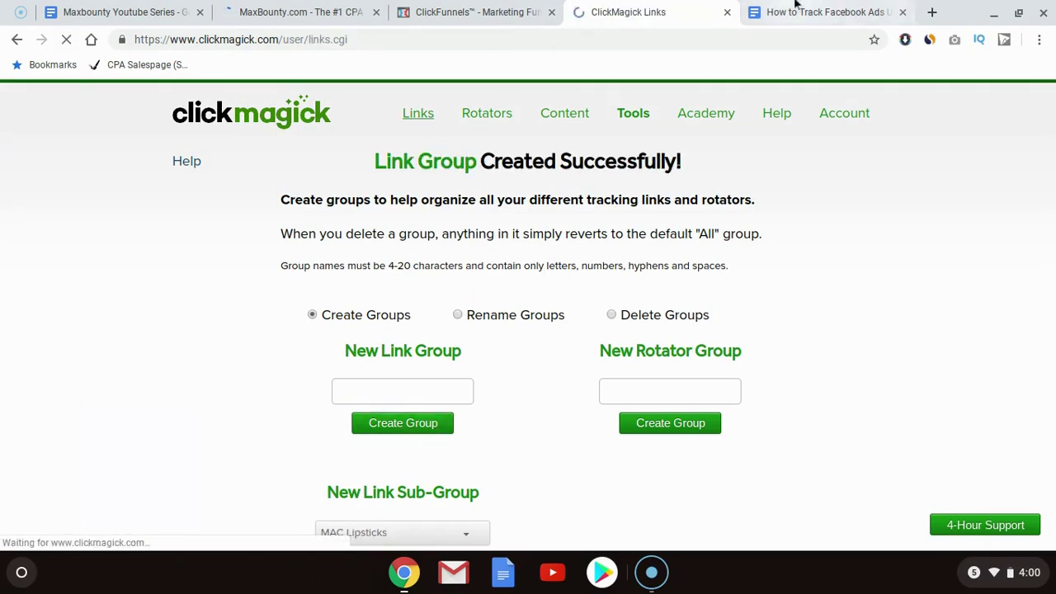
{"action": "left_click", "coordinate": [796, 10]}
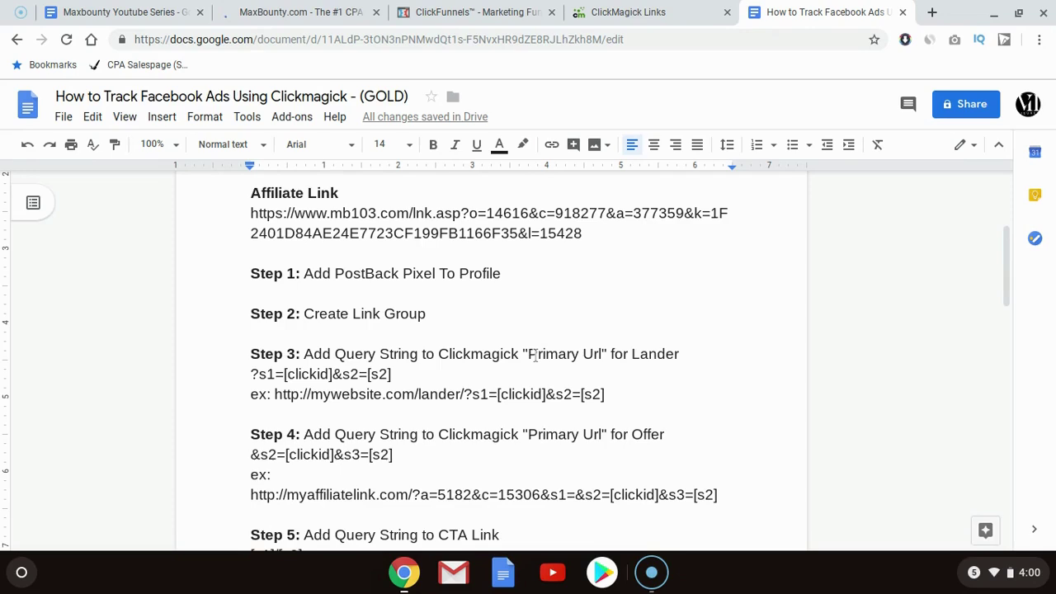
Step: Start a new ClickMagick tracking link in the MAC Lipsticks group, named MAC - Lander, with the link ID maclander
{"action": "left_click", "coordinate": [389, 373]}
{"action": "key", "text": "shift+Home"}
{"action": "left_click", "coordinate": [388, 374]}
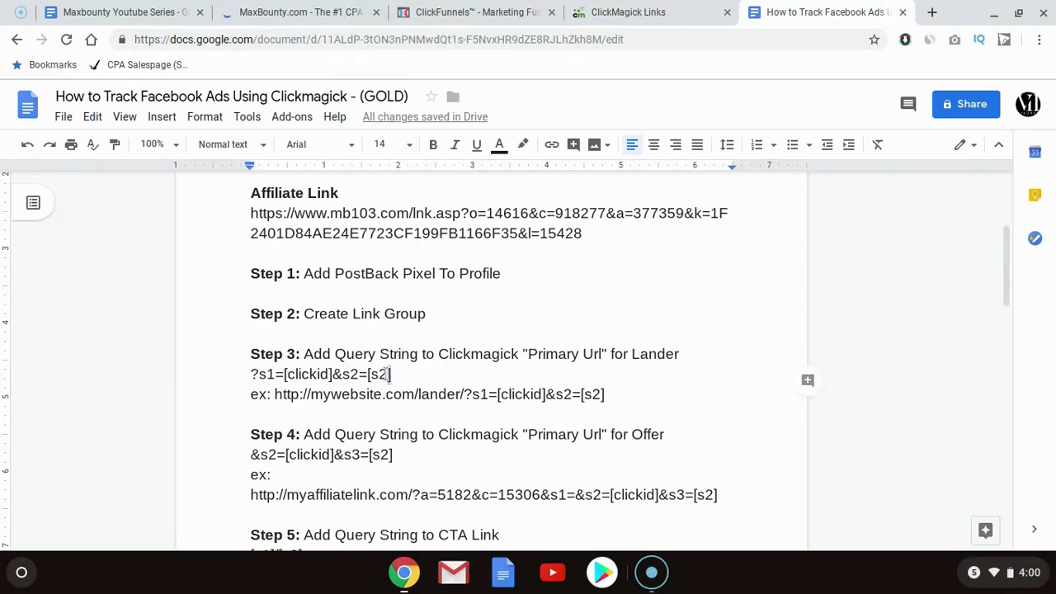
{"action": "left_click", "coordinate": [649, 12]}
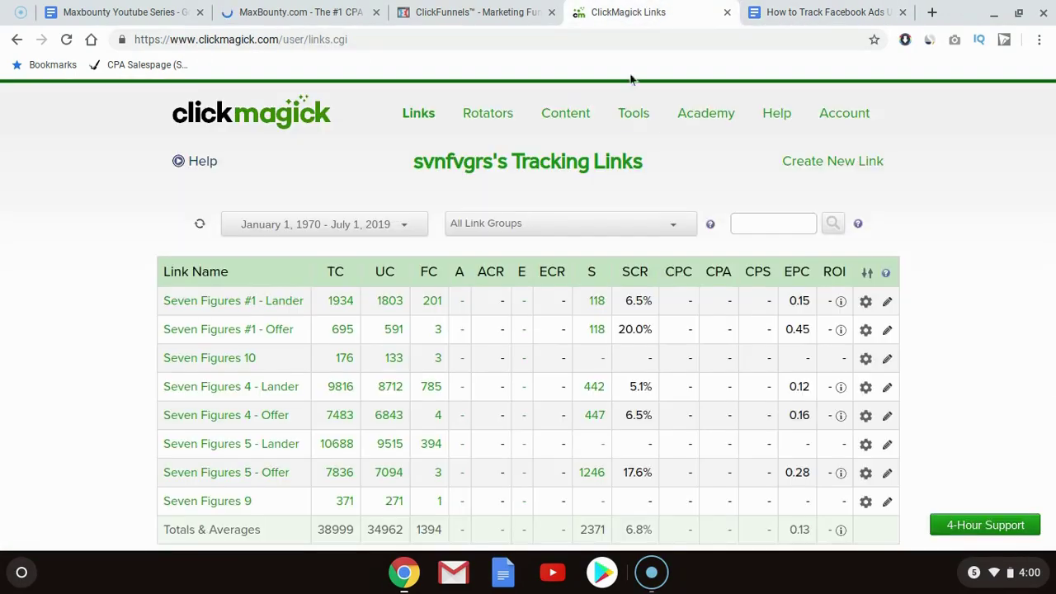
{"action": "left_click", "coordinate": [824, 170]}
{"action": "left_click", "coordinate": [470, 227]}
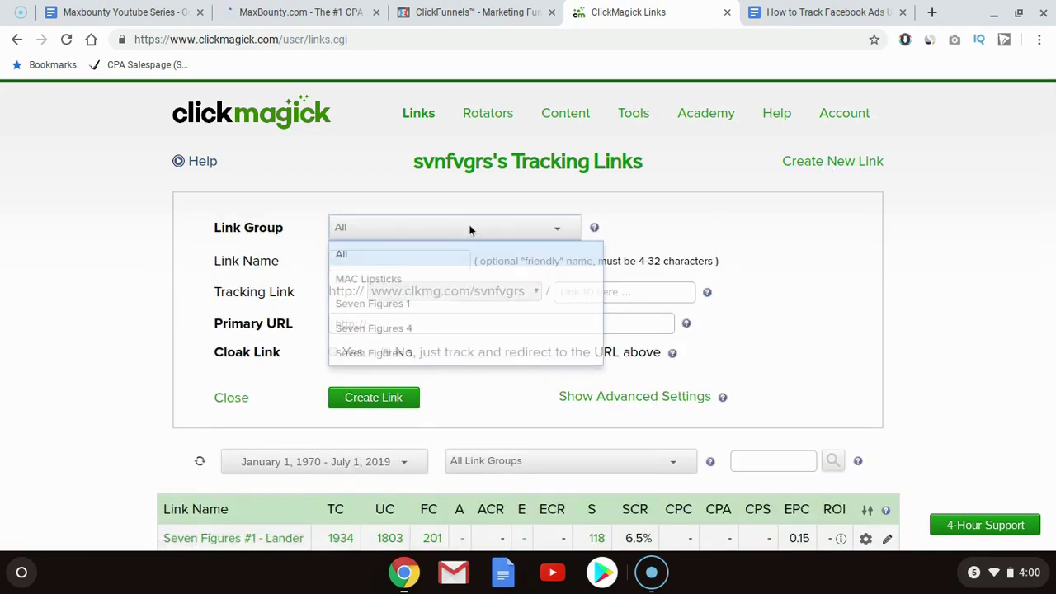
{"action": "left_click", "coordinate": [410, 271]}
{"action": "left_click", "coordinate": [400, 262]}
{"action": "type", "text": "MAC - Lander"}
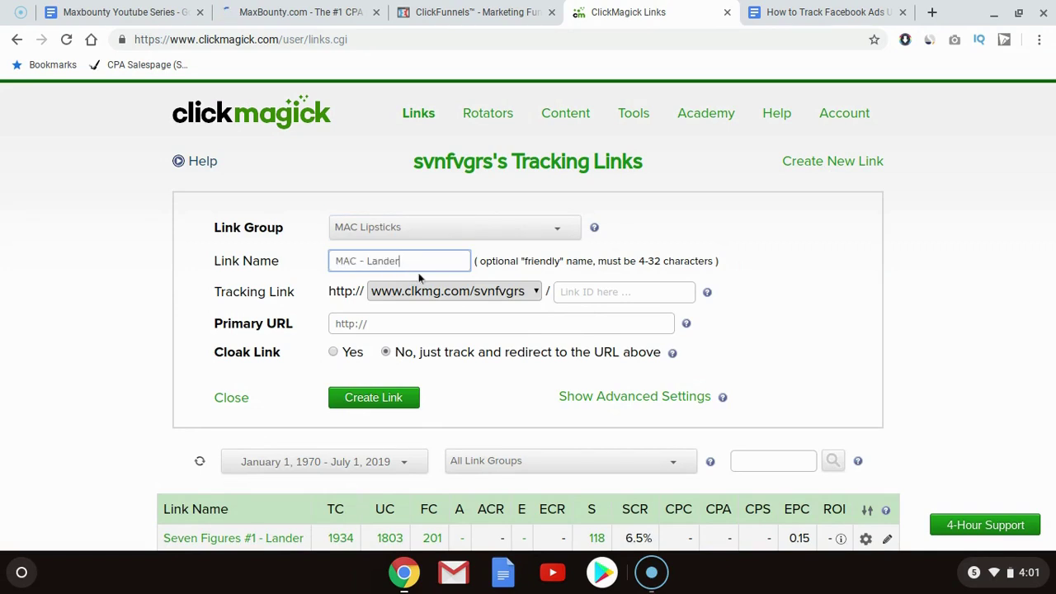
{"action": "left_click", "coordinate": [565, 291]}
{"action": "type", "text": "maclander"}
{"action": "left_click", "coordinate": [495, 321]}
{"action": "key", "text": "ctrl+a"}
{"action": "key", "text": "BackSpace"}
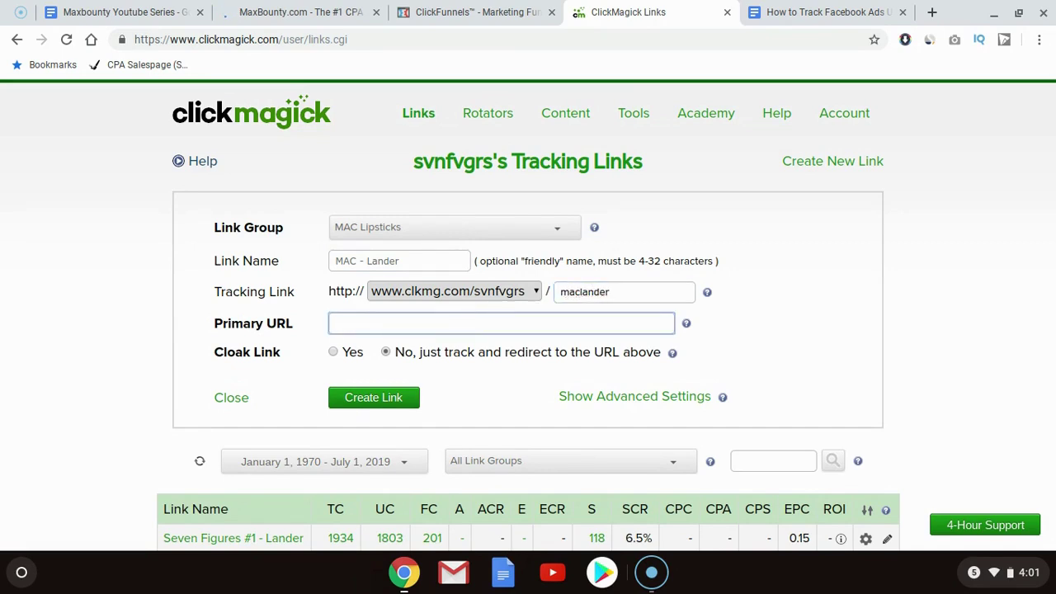
{"action": "left_click", "coordinate": [797, 6]}
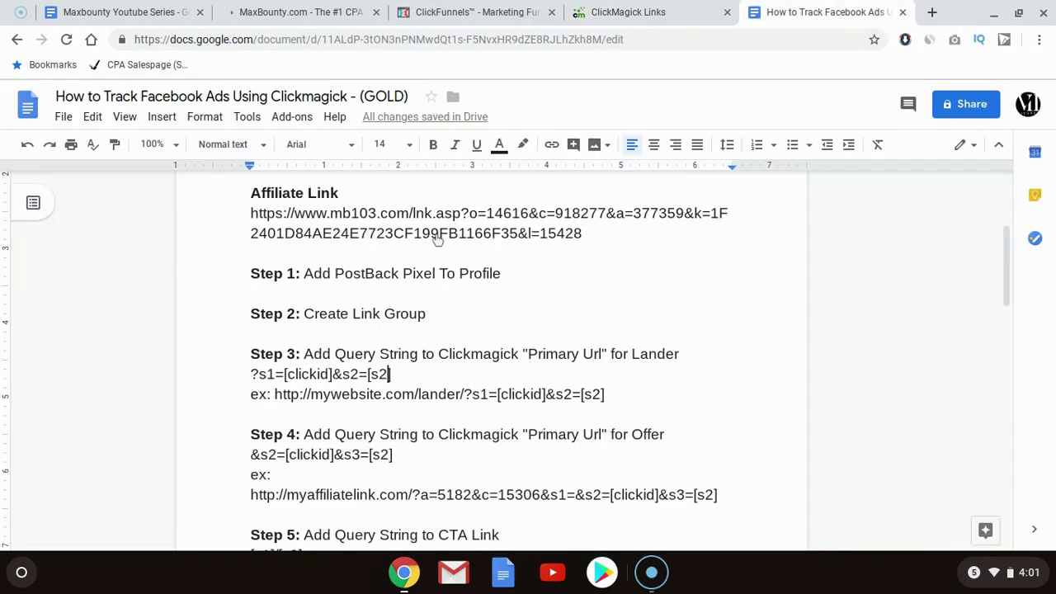
{"action": "scroll", "coordinate": [365, 265], "scroll_direction": "up", "scroll_amount": 2}
{"action": "triple_click", "coordinate": [353, 245]}
{"action": "key", "text": "ctrl+c"}
{"action": "left_click", "coordinate": [655, 8]}
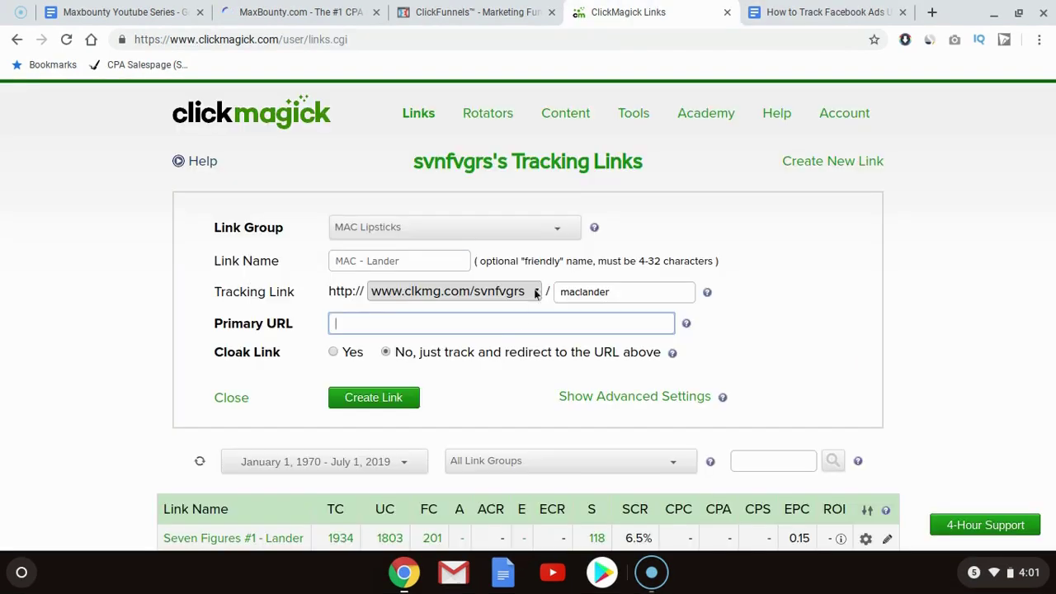
{"action": "key", "text": "ctrl+v"}
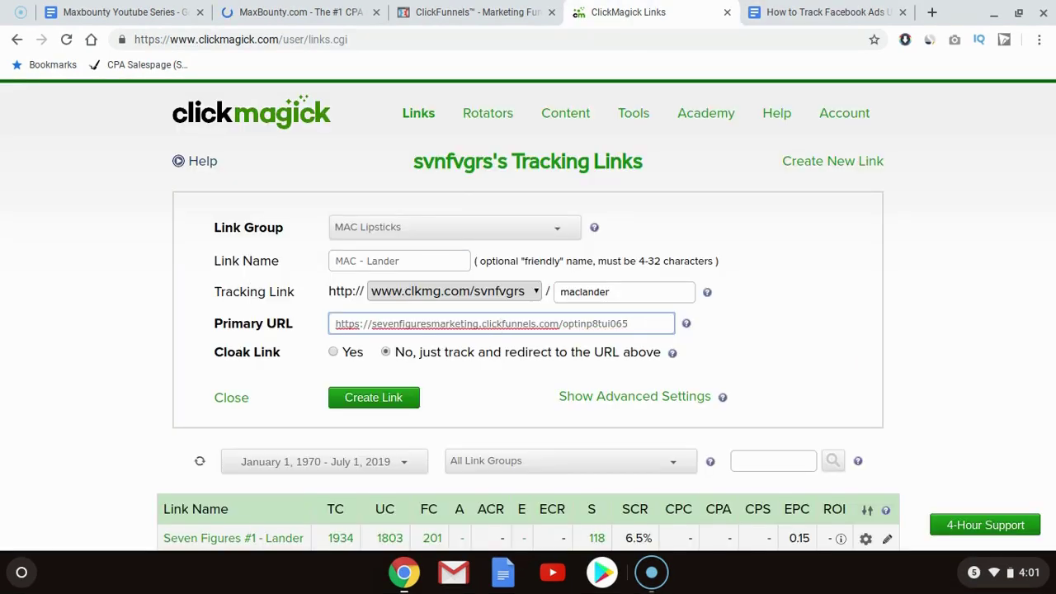
Step: Append a slash and the Step 3 query string ?s1=[clickid]&s2=[s2] from the document to the lander's Primary URL
{"action": "left_click", "coordinate": [825, 12]}
{"action": "scroll", "coordinate": [451, 297], "scroll_direction": "down", "scroll_amount": 3}
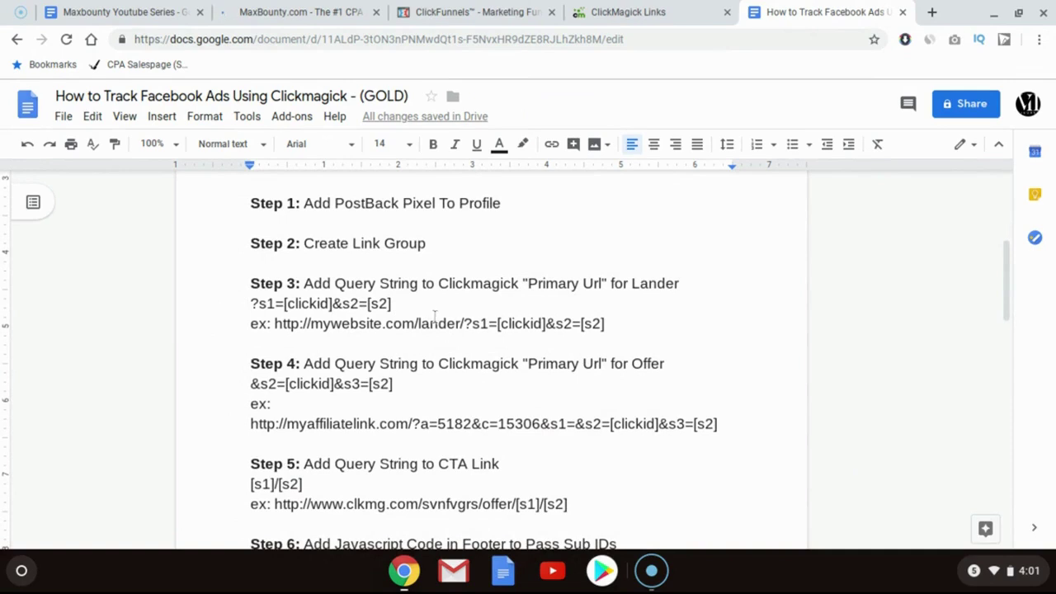
{"action": "triple_click", "coordinate": [389, 302]}
{"action": "key", "text": "ctrl+c"}
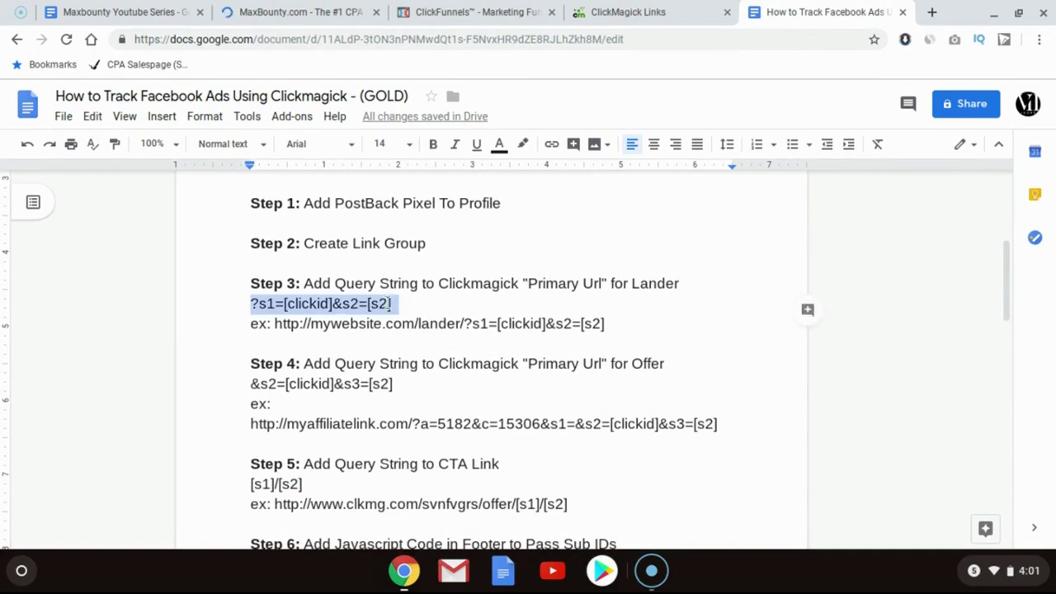
{"action": "left_click", "coordinate": [631, 10]}
{"action": "type", "text": "/"}
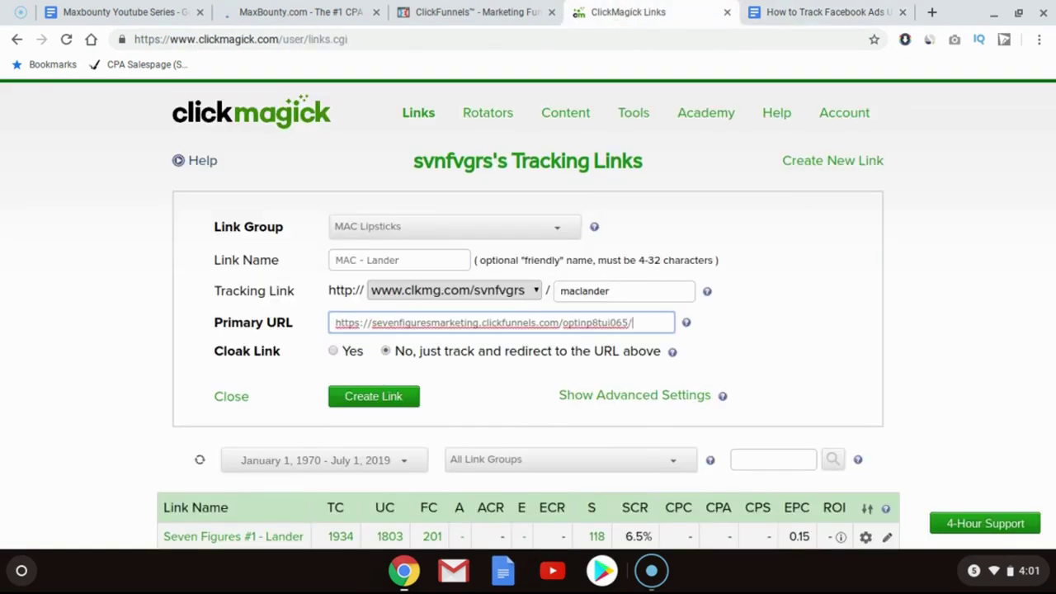
{"action": "key", "text": "ctrl+v"}
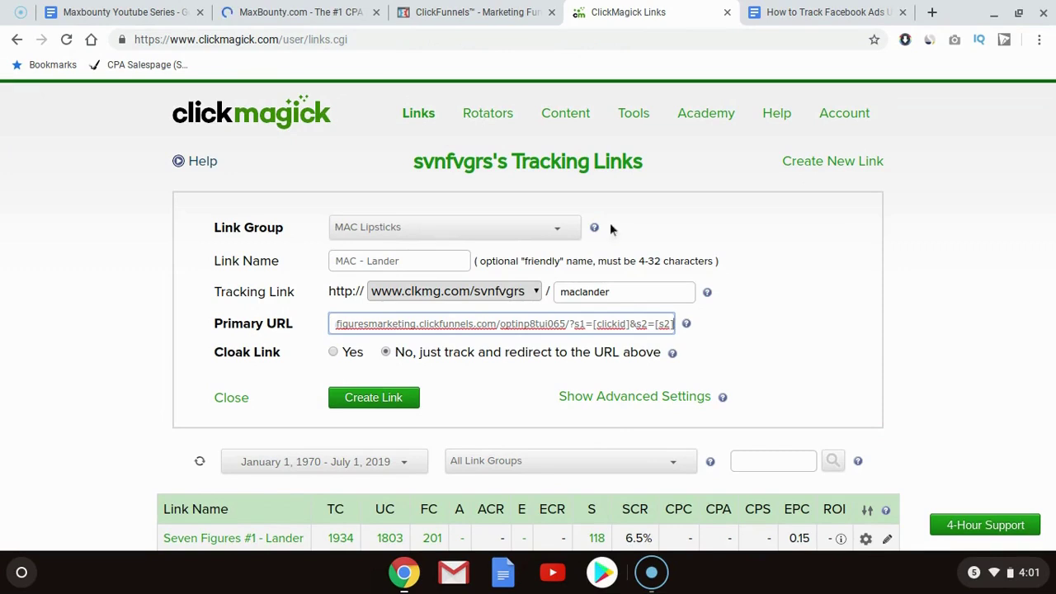
Step: Set the MAC - Lander link as a Funnel Entry Link in the advanced settings and create the link
{"action": "left_click", "coordinate": [587, 399]}
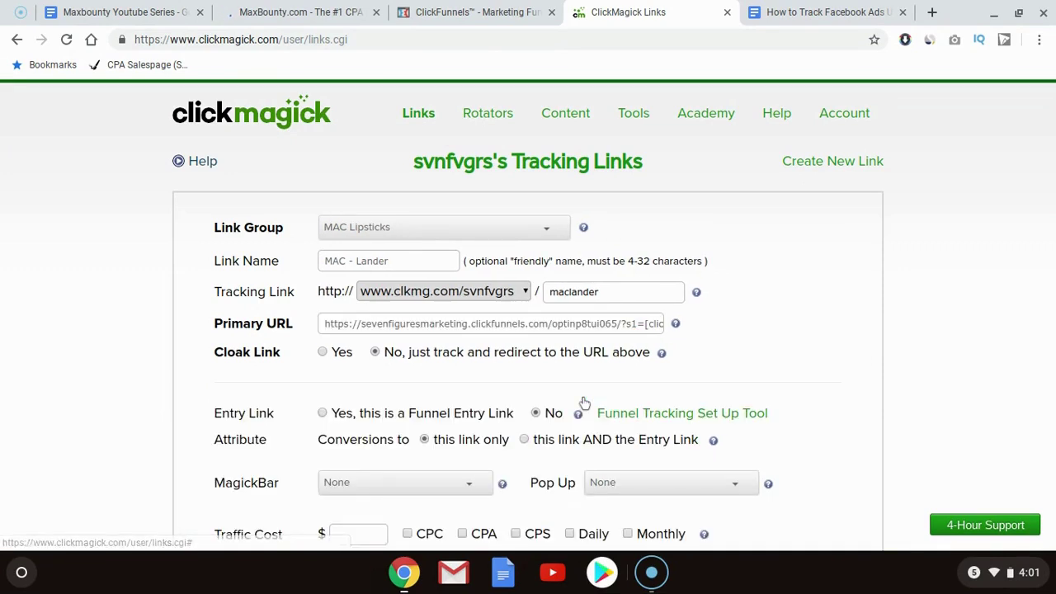
{"action": "scroll", "coordinate": [525, 401], "scroll_direction": "down", "scroll_amount": 2}
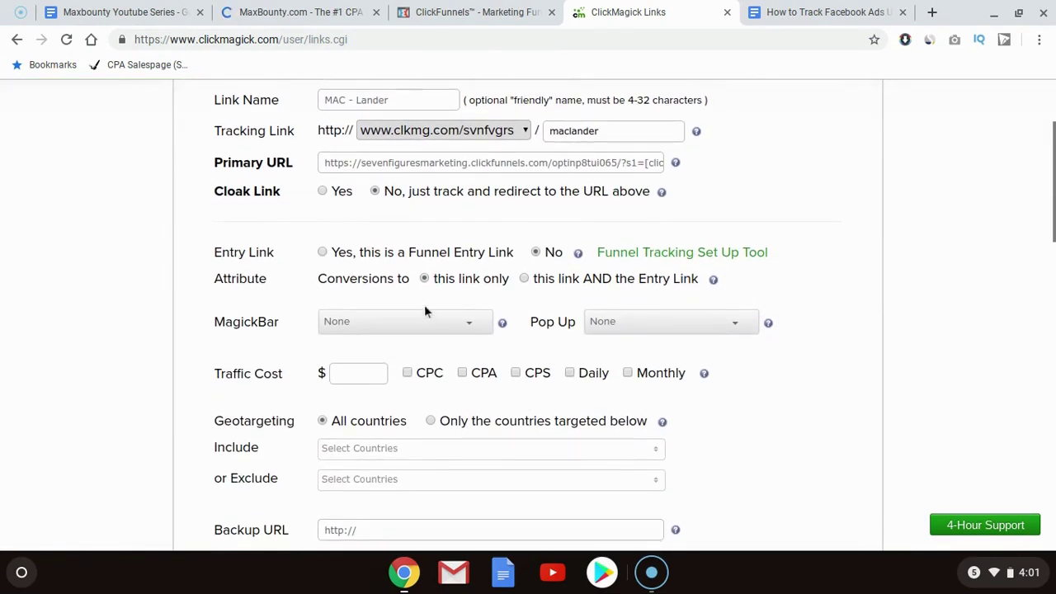
{"action": "left_click", "coordinate": [322, 252]}
{"action": "scroll", "coordinate": [371, 294], "scroll_direction": "down", "scroll_amount": 9}
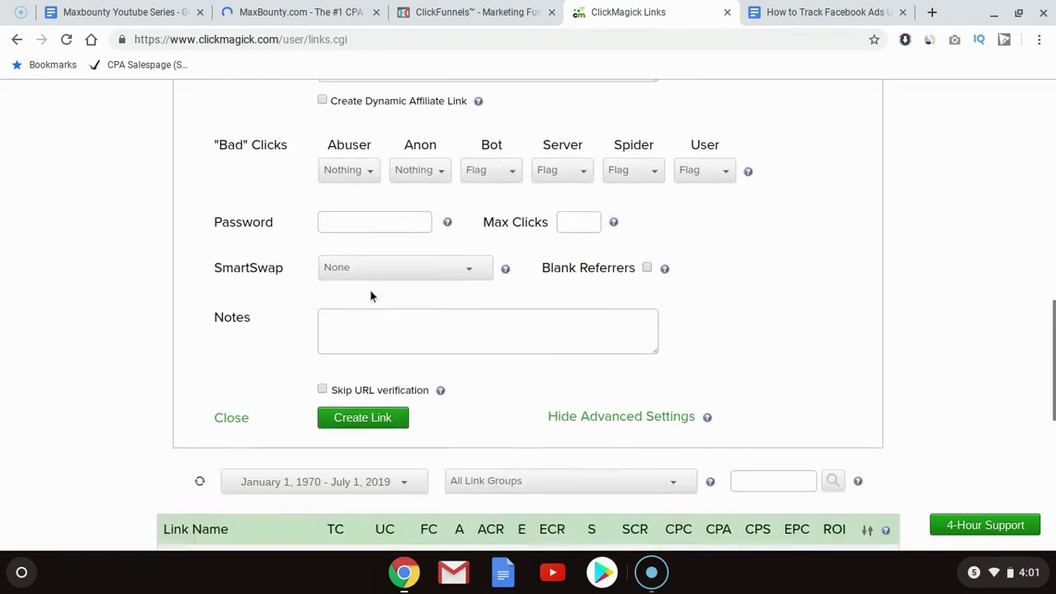
{"action": "left_click", "coordinate": [361, 350]}
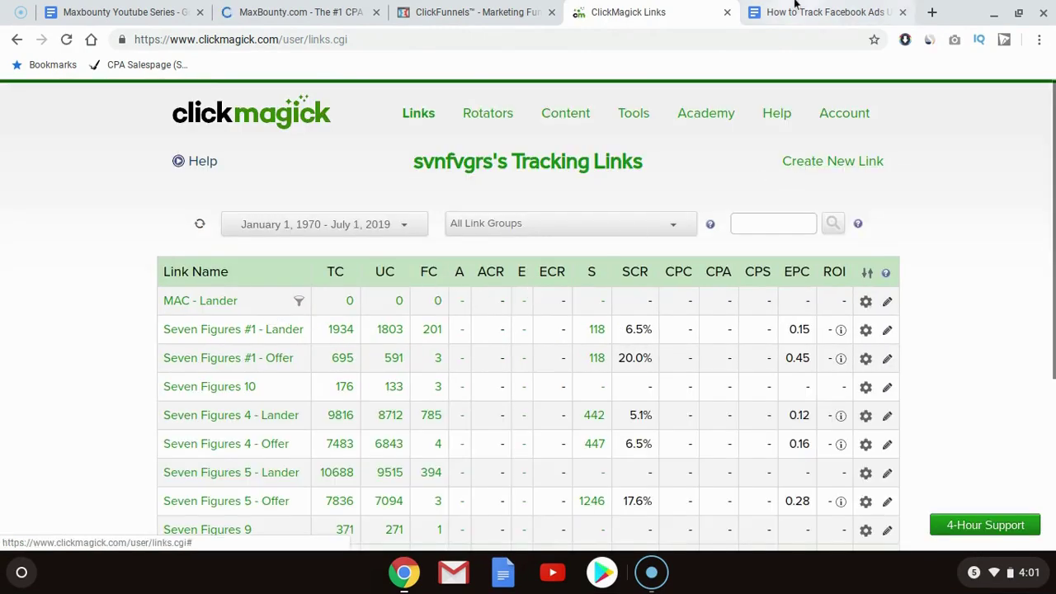
Step: Read Step 4 in the tracking document and return to the ClickMagick tracking links
{"action": "left_click", "coordinate": [825, 11]}
{"action": "left_click", "coordinate": [319, 371]}
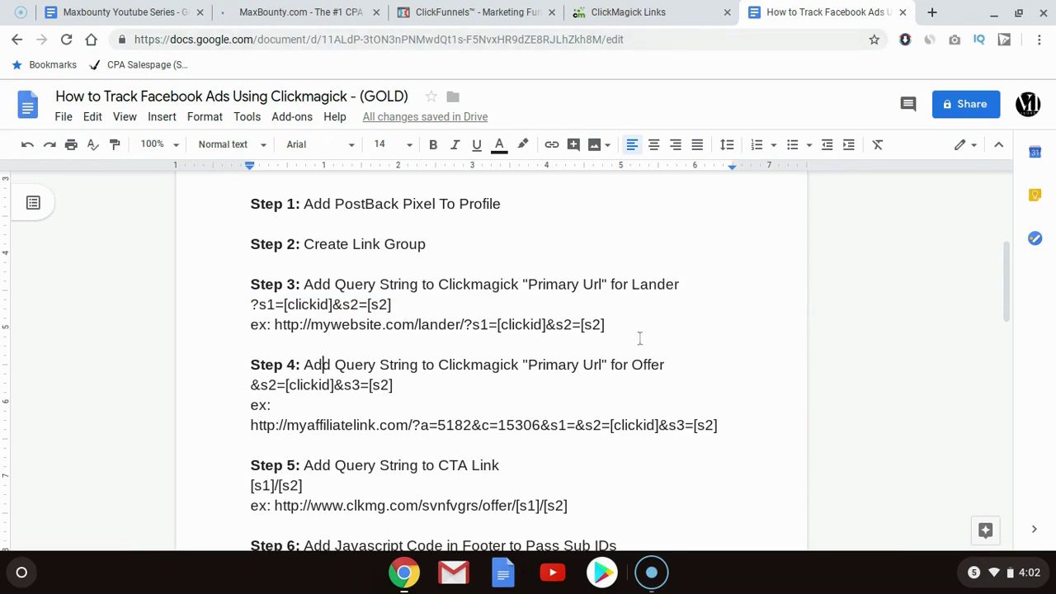
{"action": "left_click", "coordinate": [631, 11]}
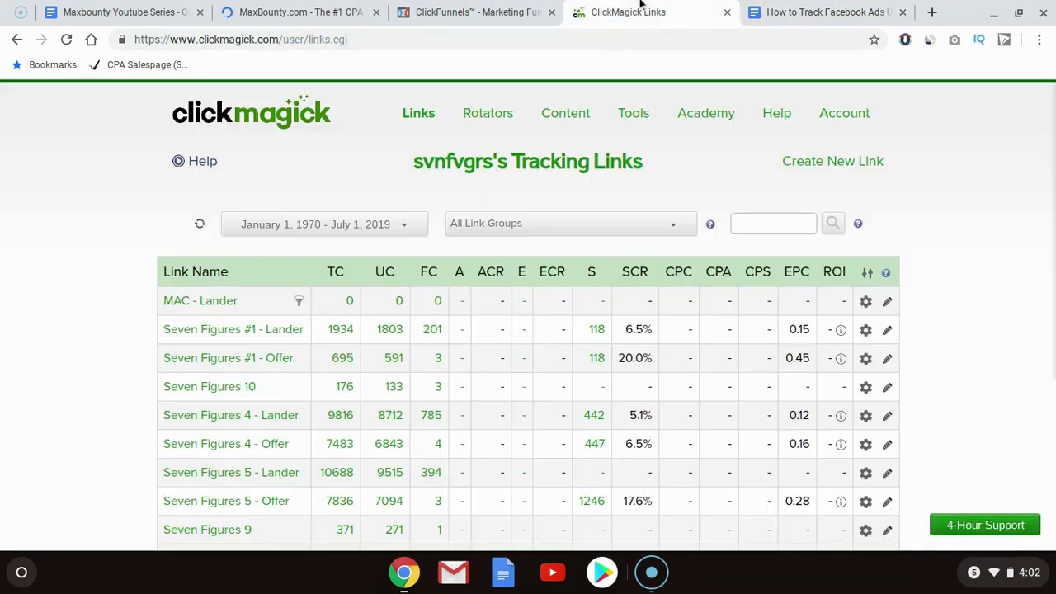
{"action": "left_click", "coordinate": [760, 6]}
{"action": "left_click", "coordinate": [631, 12]}
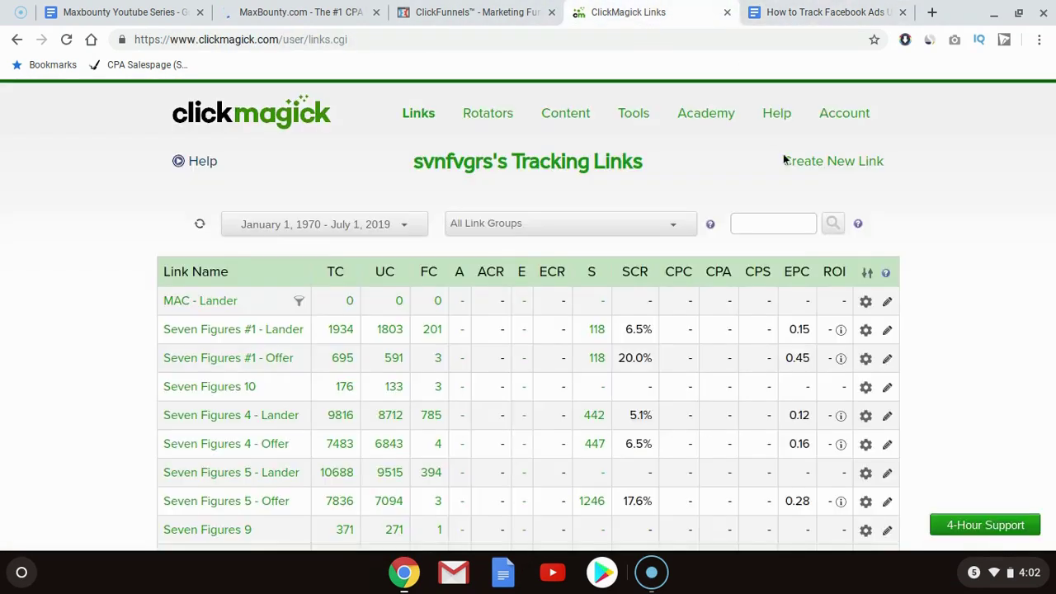
Step: Start a new tracking link in the MAC Lipsticks group, named MAC - Offer, with the link ID macoffer
{"action": "left_click", "coordinate": [829, 161]}
{"action": "left_click", "coordinate": [426, 232]}
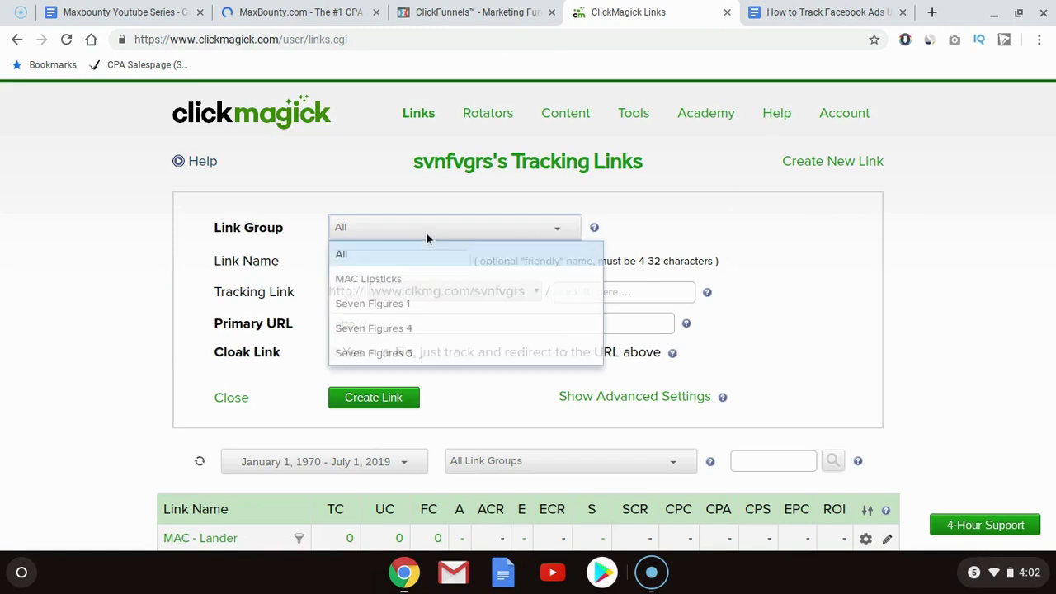
{"action": "left_click", "coordinate": [401, 281]}
{"action": "left_click", "coordinate": [376, 261]}
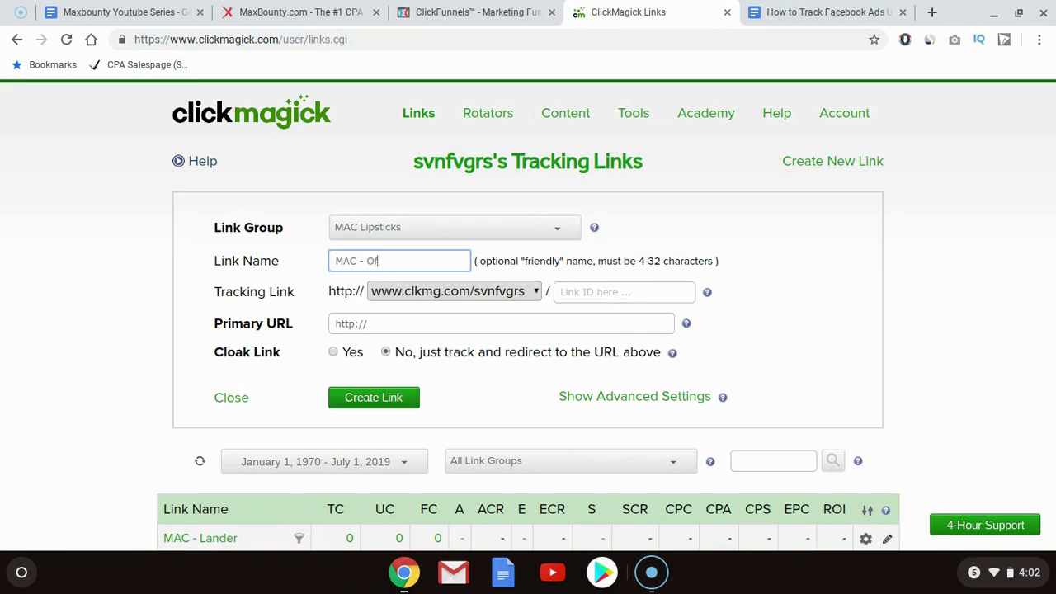
{"action": "left_click", "coordinate": [572, 289]}
{"action": "type", "text": "mac"}
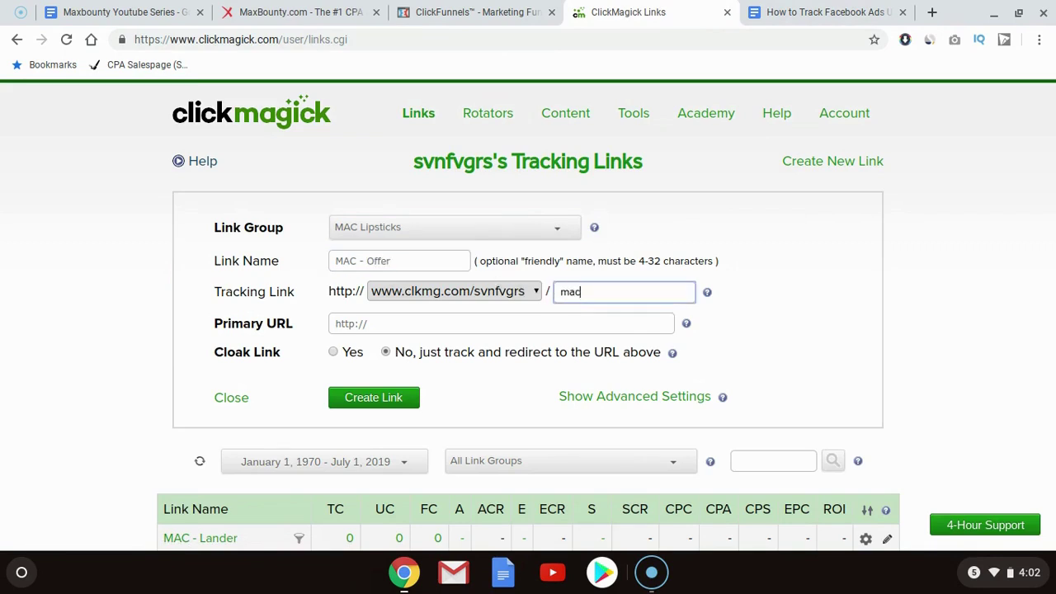
Step: Copy the MaxBounty affiliate link from the tracking document into the Primary URL of the MAC - Offer link
{"action": "left_click", "coordinate": [500, 322]}
{"action": "key", "text": "BackSpace"}
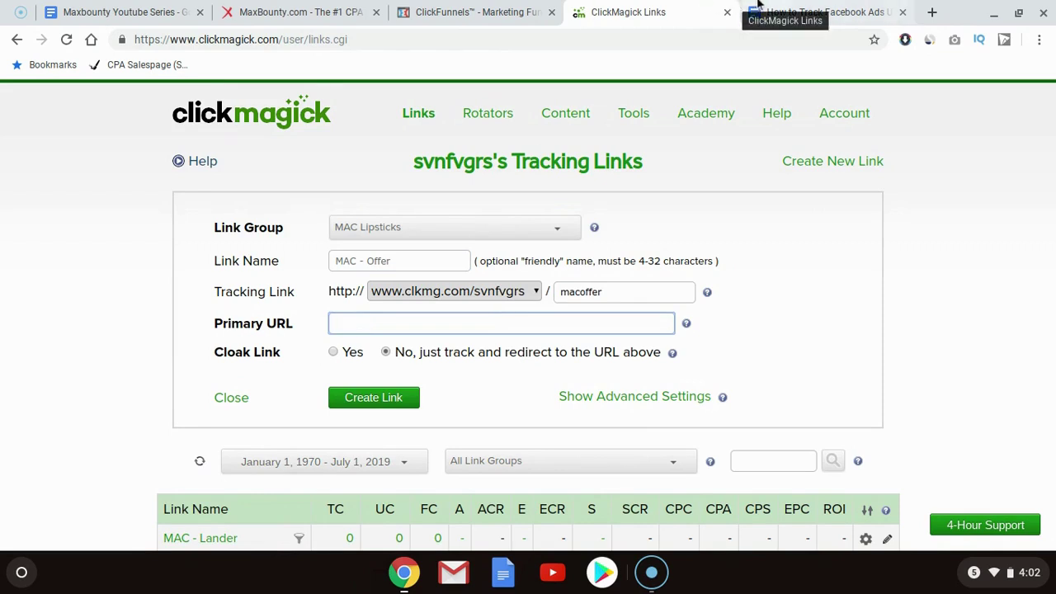
{"action": "left_click", "coordinate": [825, 13]}
{"action": "scroll", "coordinate": [391, 235], "scroll_direction": "up", "scroll_amount": 2}
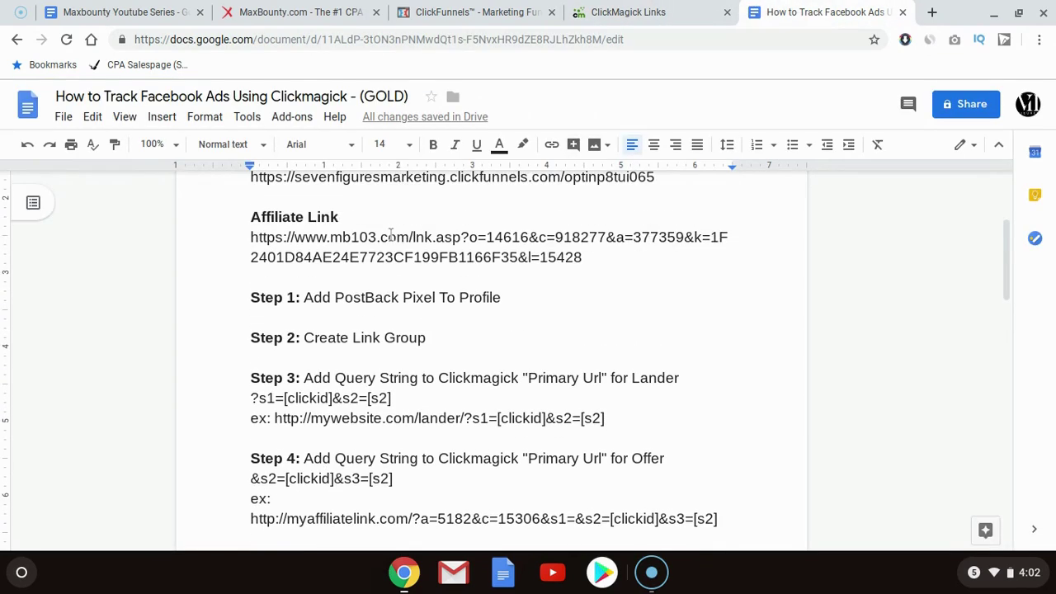
{"action": "triple_click", "coordinate": [391, 237]}
{"action": "key", "text": "ctrl+c"}
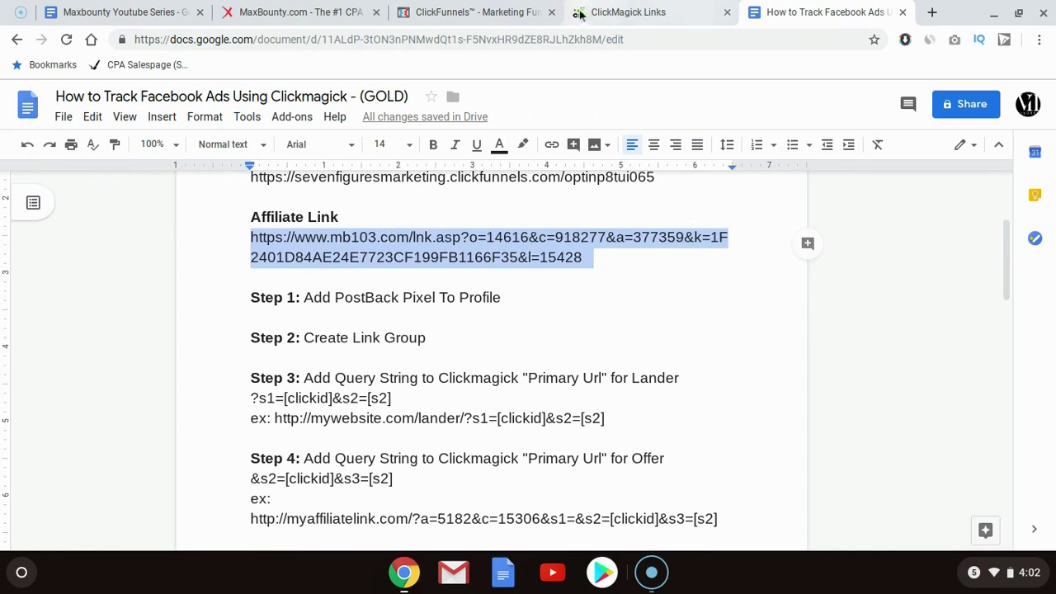
{"action": "left_click", "coordinate": [588, 12]}
{"action": "key", "text": "ctrl+v"}
{"action": "key", "text": "BackSpace"}
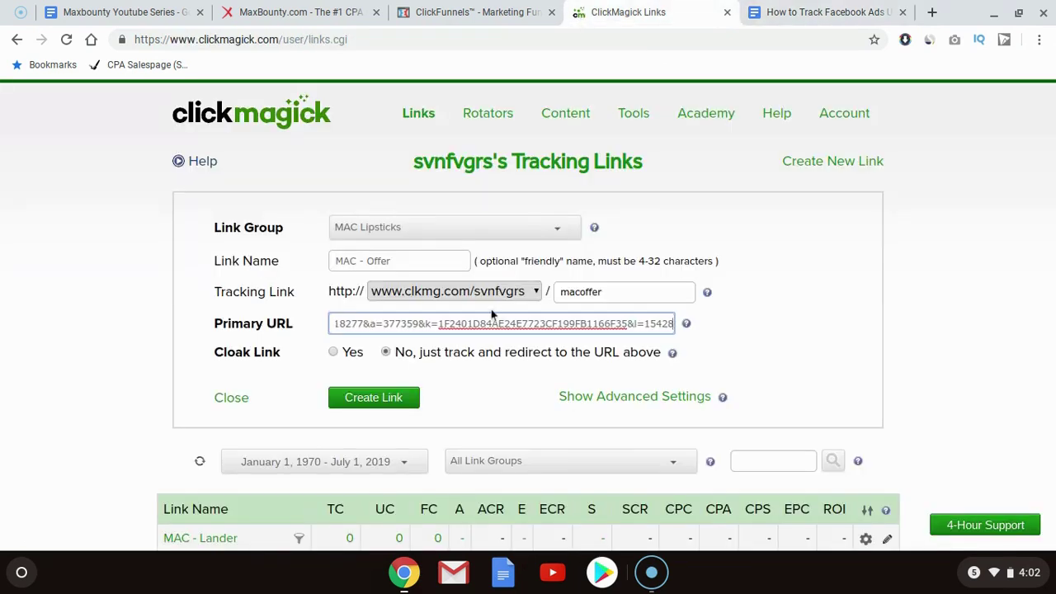
Step: Append the Step 4 query string &s2=[clickid]&s3=[s2] from the document to the offer's Primary URL
{"action": "left_click", "coordinate": [766, 17]}
{"action": "scroll", "coordinate": [359, 369], "scroll_direction": "down", "scroll_amount": 2}
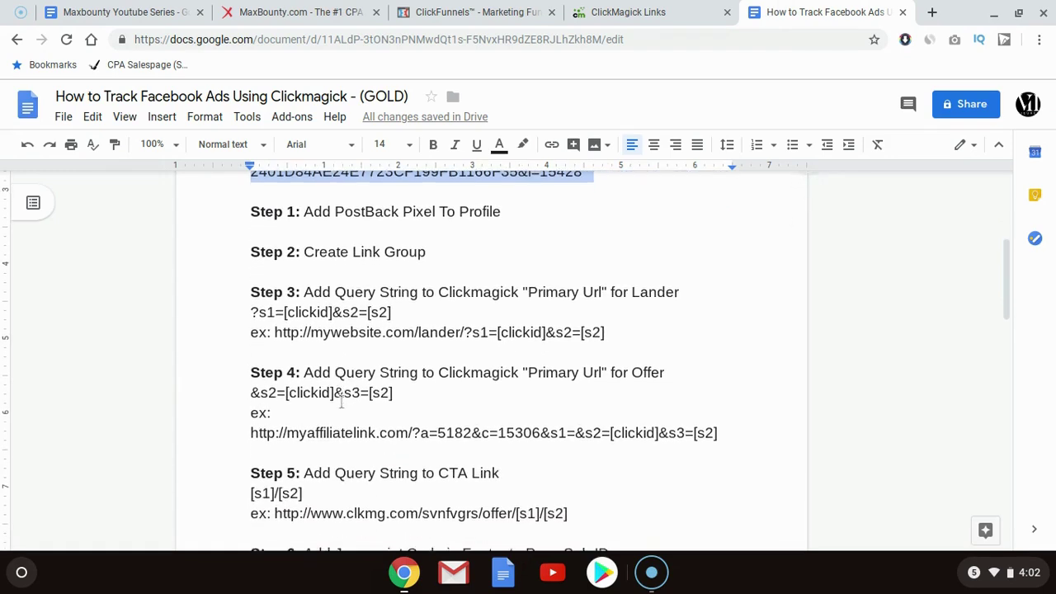
{"action": "left_click", "coordinate": [334, 391]}
{"action": "triple_click", "coordinate": [334, 393]}
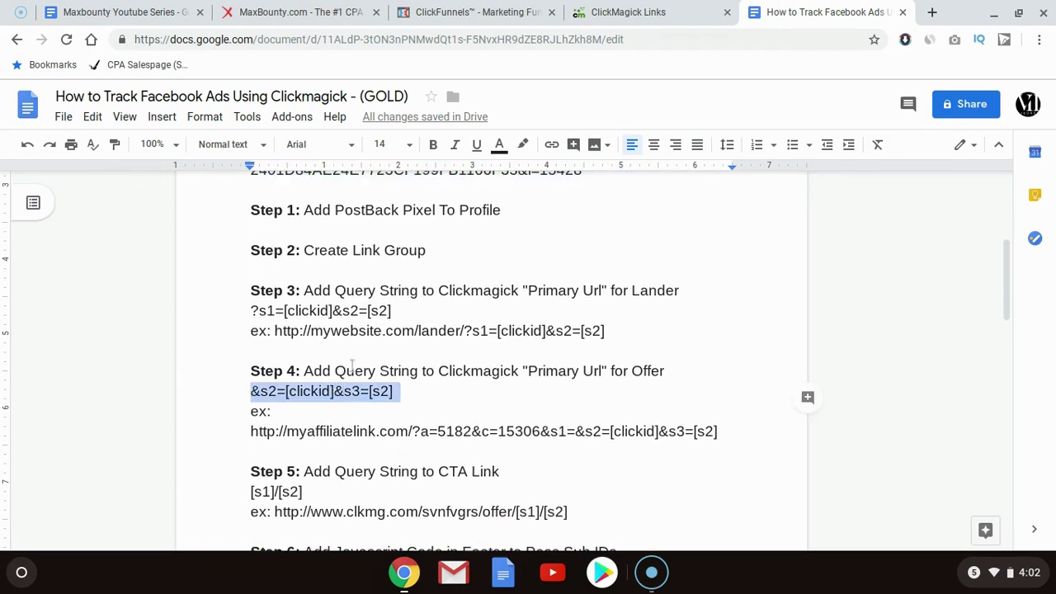
{"action": "left_click", "coordinate": [651, 14]}
{"action": "key", "text": "ctrl+a"}
{"action": "key", "text": "ctrl+v"}
{"action": "key", "text": "ctrl+v"}
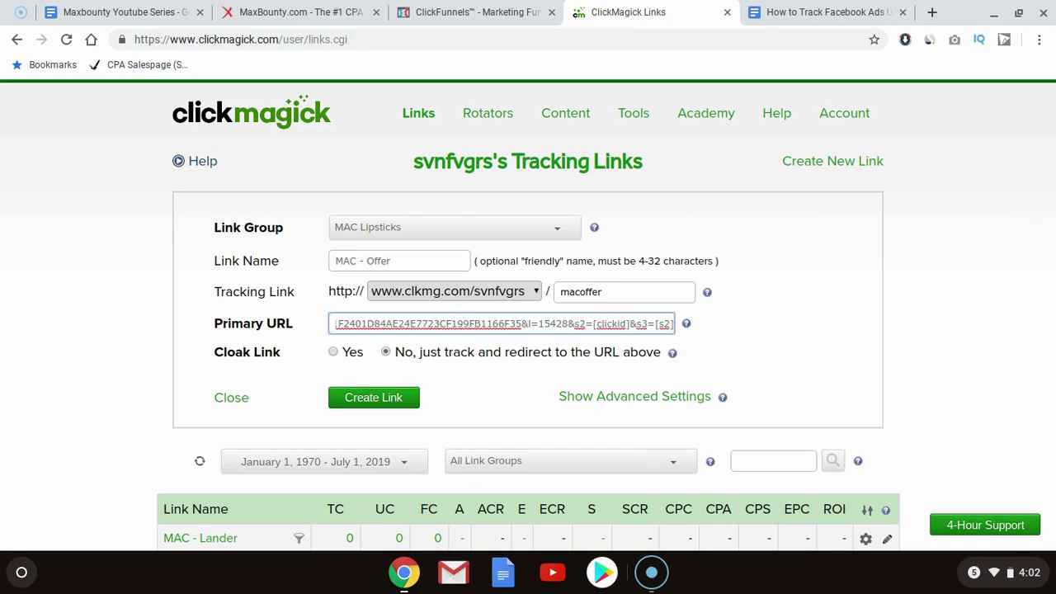
Step: Show the advanced settings of the MAC - Offer link and create the link
{"action": "left_click", "coordinate": [585, 397]}
{"action": "scroll", "coordinate": [608, 397], "scroll_direction": "down", "scroll_amount": 2}
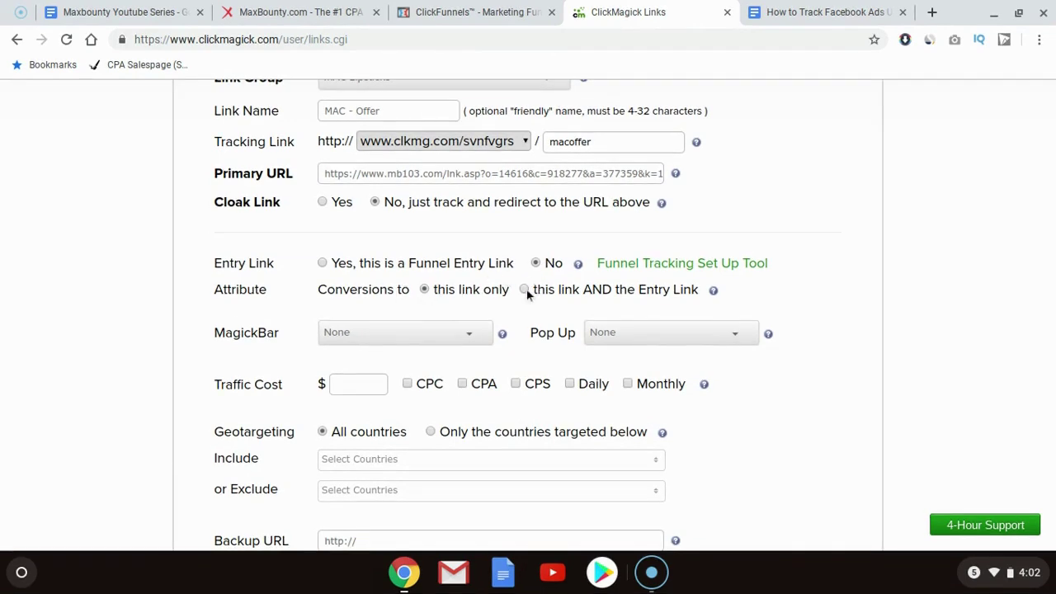
{"action": "scroll", "coordinate": [521, 319], "scroll_direction": "down", "scroll_amount": 1}
{"action": "scroll", "coordinate": [521, 313], "scroll_direction": "down", "scroll_amount": 5}
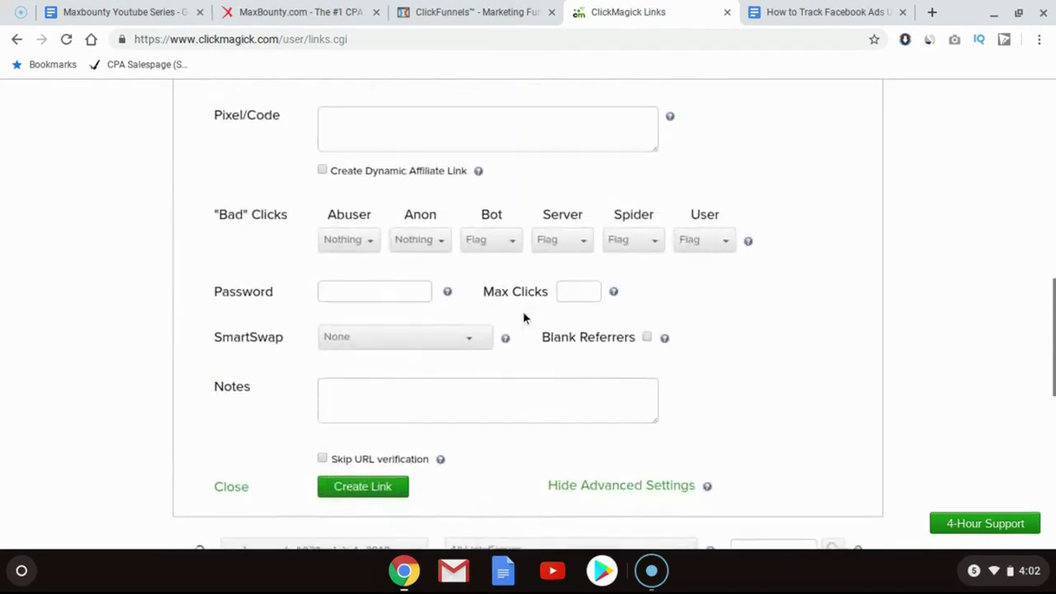
{"action": "left_click", "coordinate": [371, 435]}
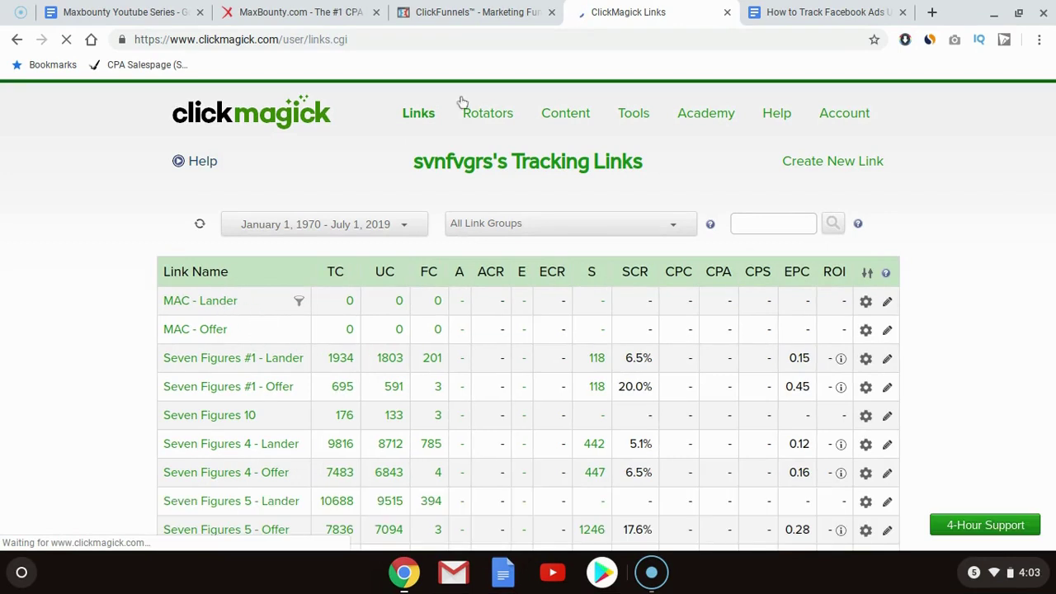
Step: Return to the tracking document and read Step 5 on the CTA link and Step 6 on the footer JavaScript code
{"action": "left_click", "coordinate": [825, 11]}
{"action": "left_click", "coordinate": [371, 329]}
{"action": "scroll", "coordinate": [373, 332], "scroll_direction": "down", "scroll_amount": 1}
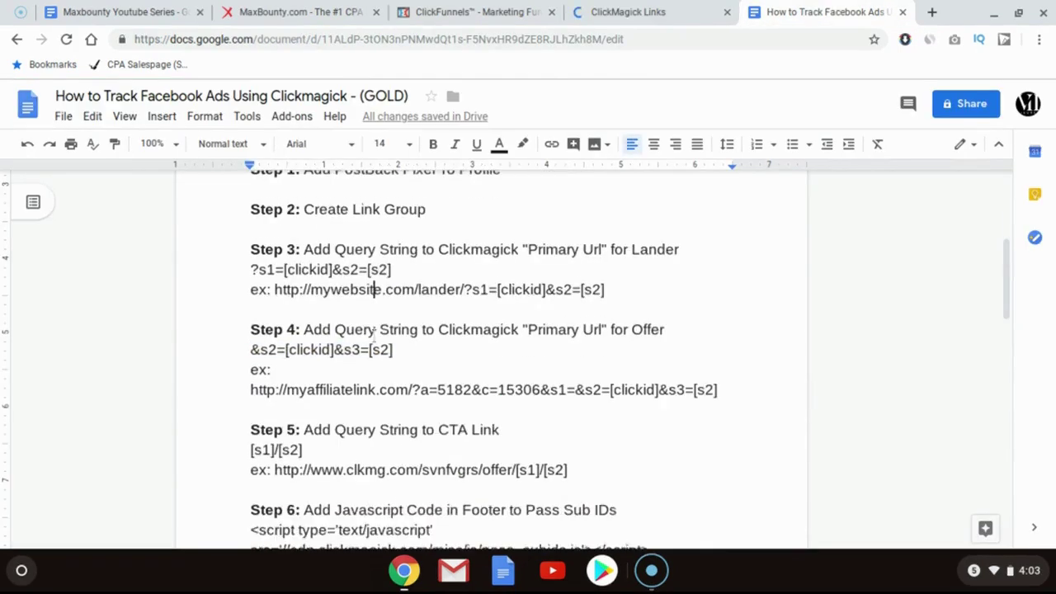
{"action": "scroll", "coordinate": [374, 333], "scroll_direction": "down", "scroll_amount": 5}
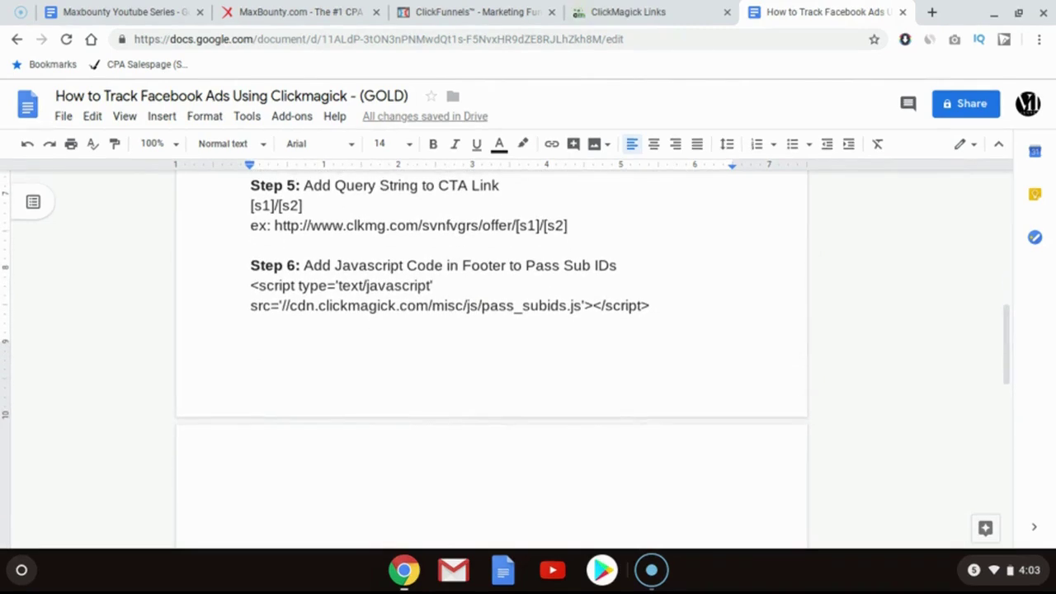
{"action": "scroll", "coordinate": [450, 330], "scroll_direction": "up", "scroll_amount": 1}
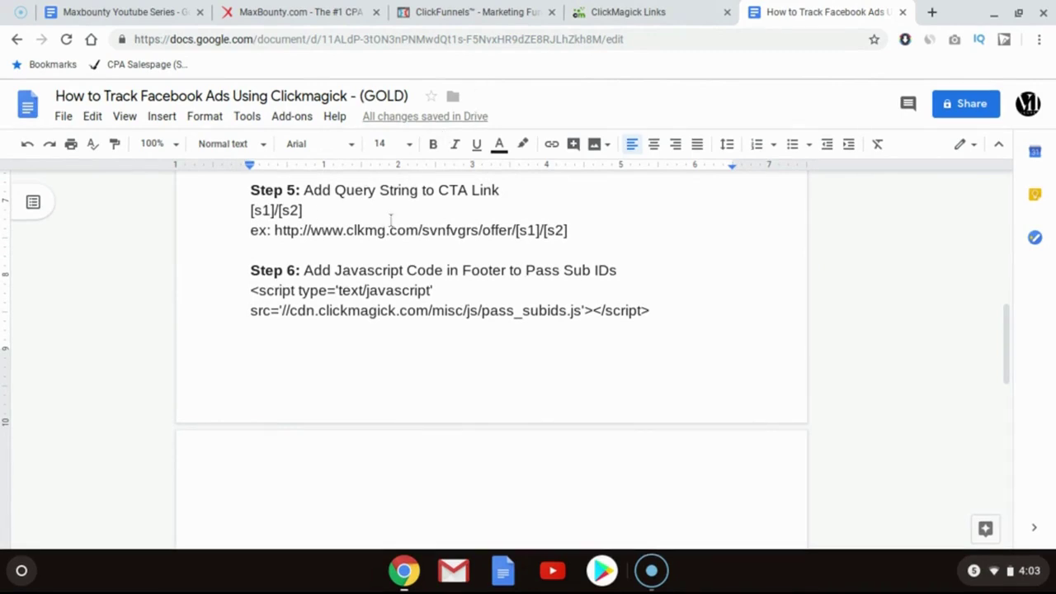
Step: Switch to ClickMagick, expand the MAC - Offer link and select its tracking link for copying
{"action": "left_click", "coordinate": [714, 10]}
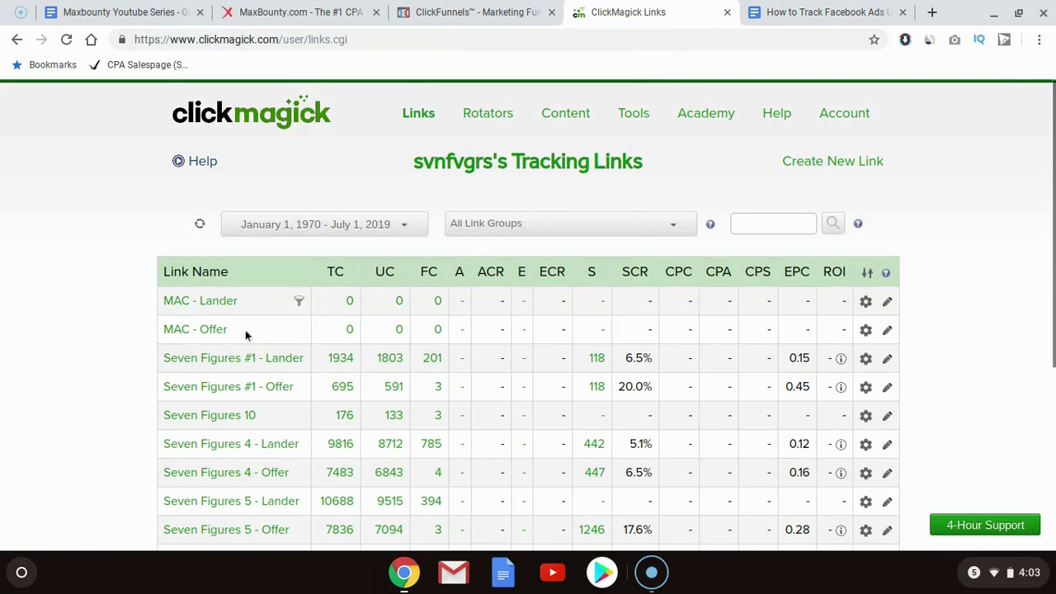
{"action": "left_click", "coordinate": [218, 331]}
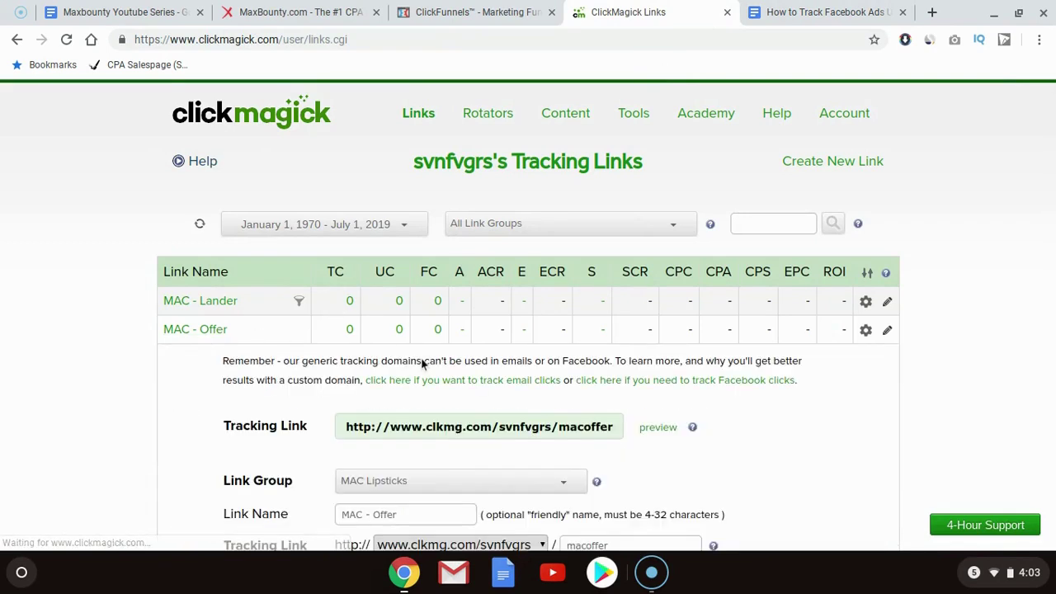
{"action": "left_click", "coordinate": [446, 429]}
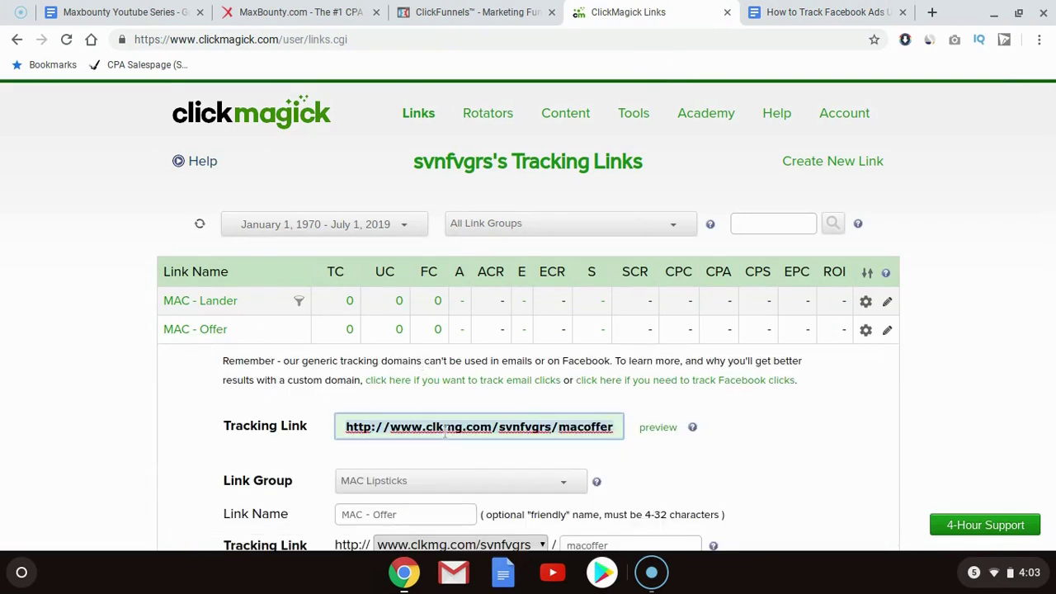
Step: Switch to ClickFunnels and open the MAC Lipstick funnel's Optin page in the page editor
{"action": "left_click", "coordinate": [470, 11]}
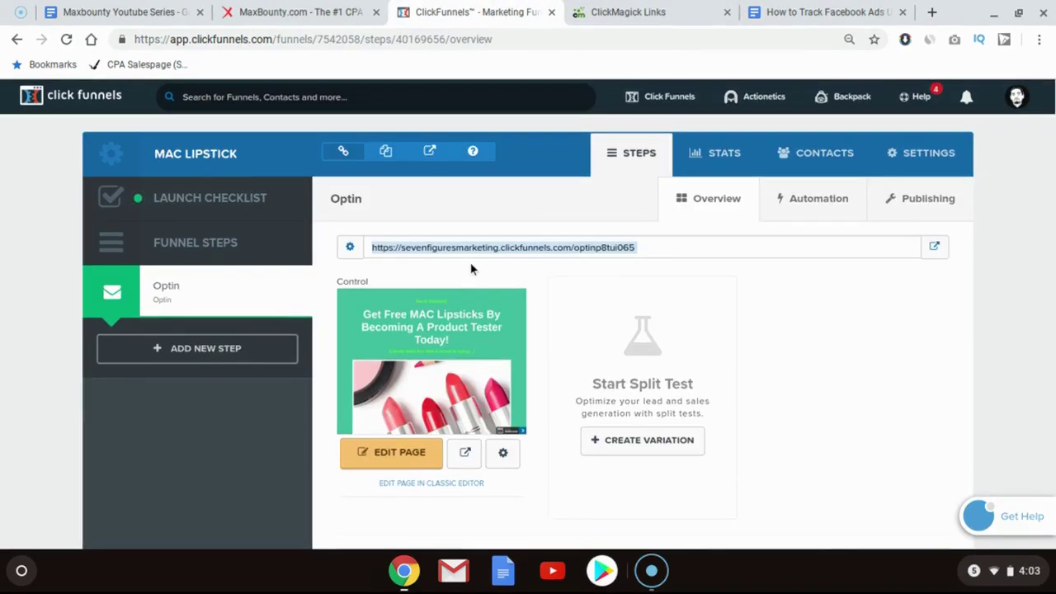
{"action": "left_click", "coordinate": [401, 456]}
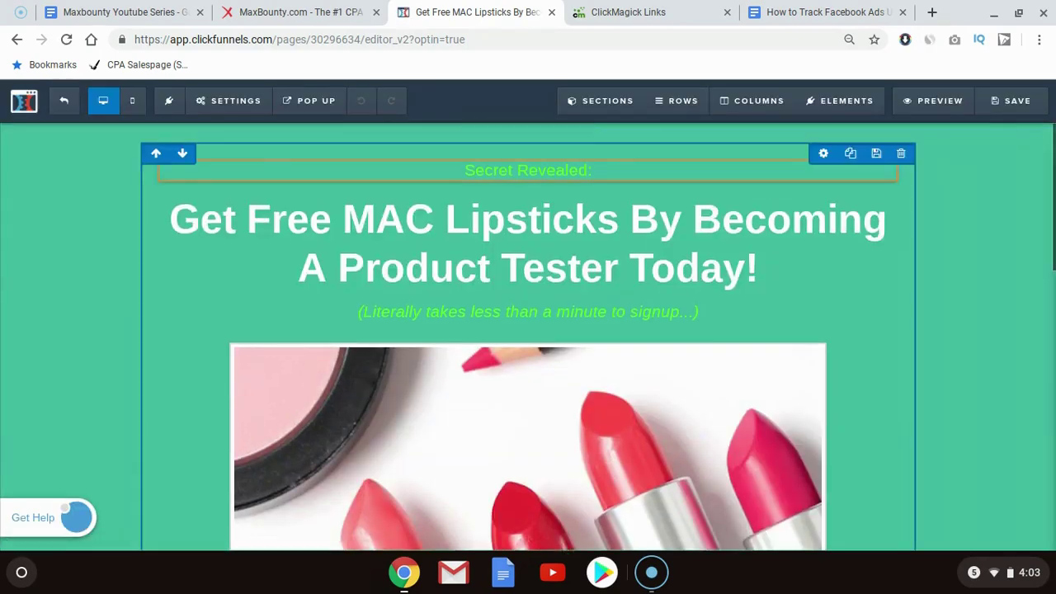
{"action": "scroll", "coordinate": [959, 184], "scroll_direction": "down", "scroll_amount": 3}
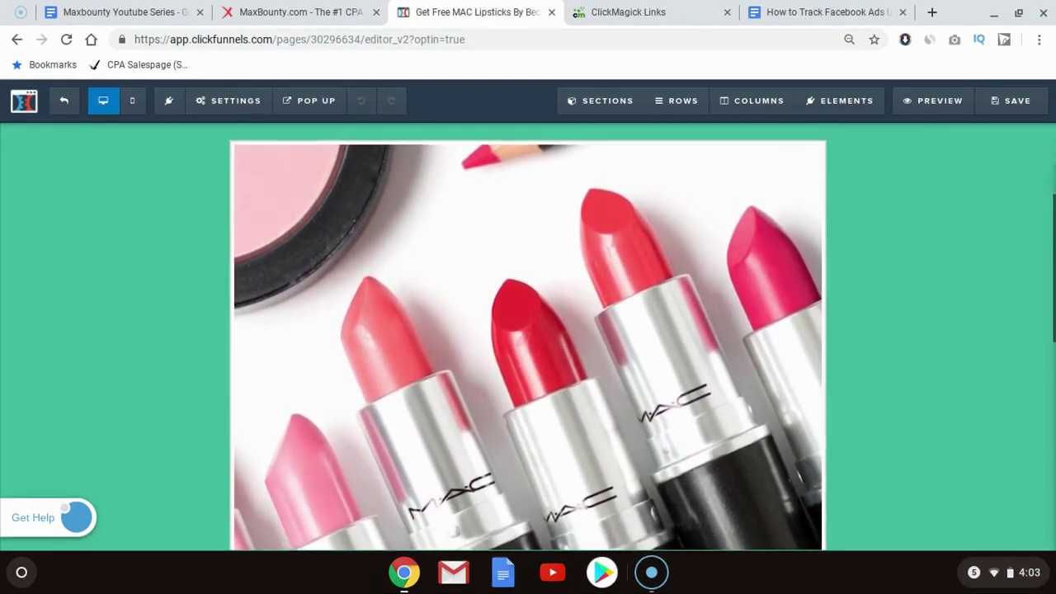
{"action": "scroll", "coordinate": [528, 338], "scroll_direction": "up", "scroll_amount": 3}
{"action": "scroll", "coordinate": [528, 338], "scroll_direction": "down", "scroll_amount": 1}
{"action": "scroll", "coordinate": [558, 419], "scroll_direction": "down", "scroll_amount": 1}
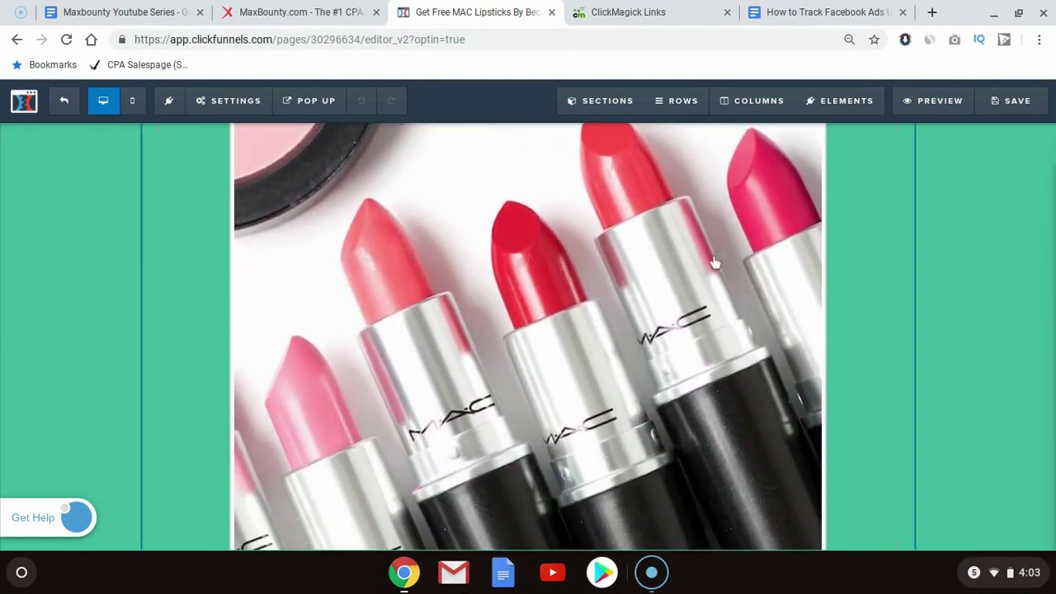
{"action": "scroll", "coordinate": [607, 346], "scroll_direction": "down", "scroll_amount": 4}
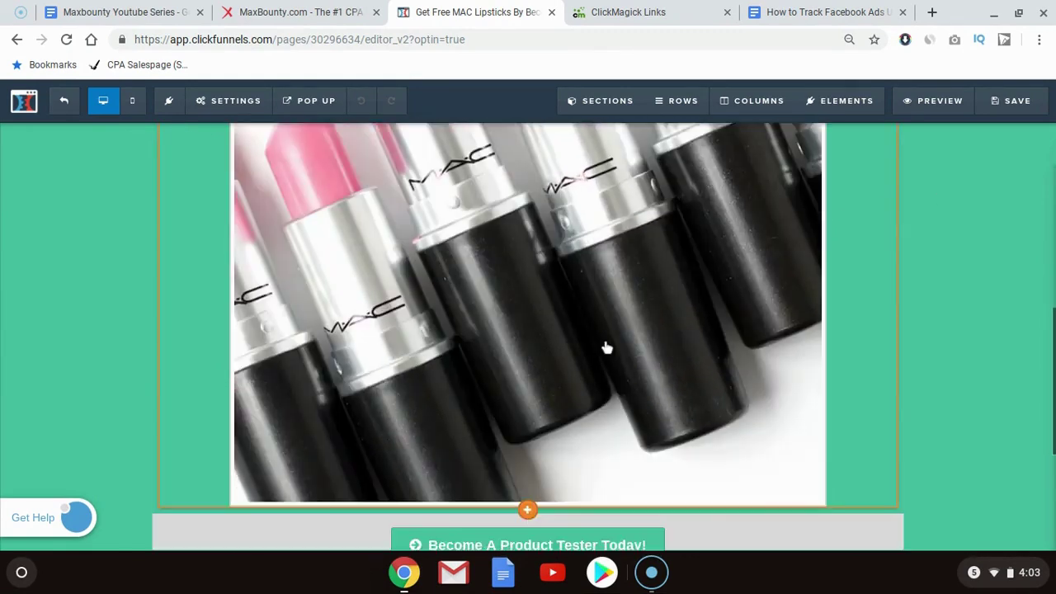
{"action": "scroll", "coordinate": [606, 346], "scroll_direction": "up", "scroll_amount": 4}
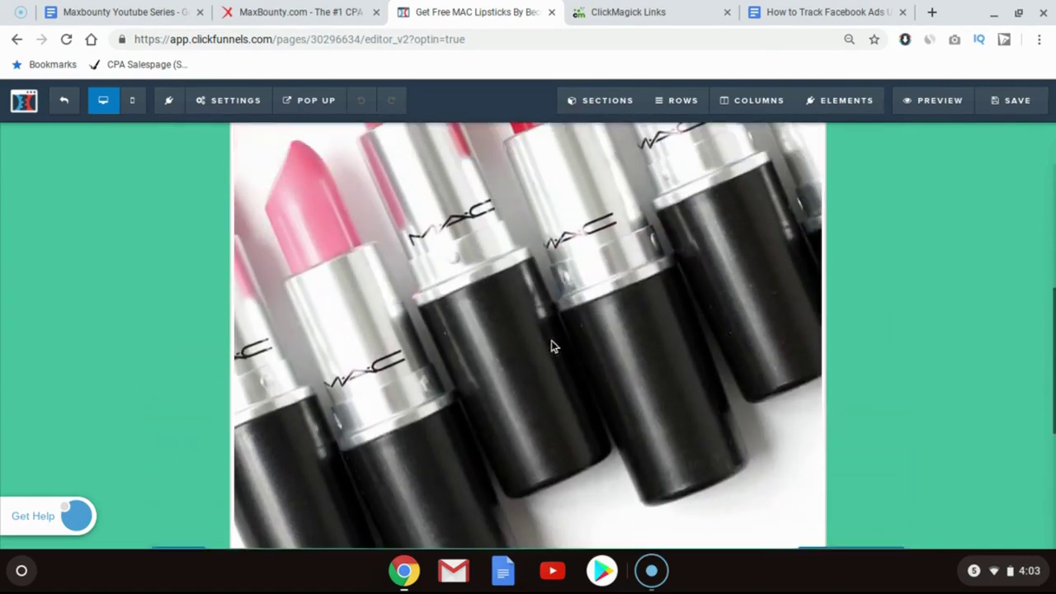
{"action": "left_click", "coordinate": [522, 305]}
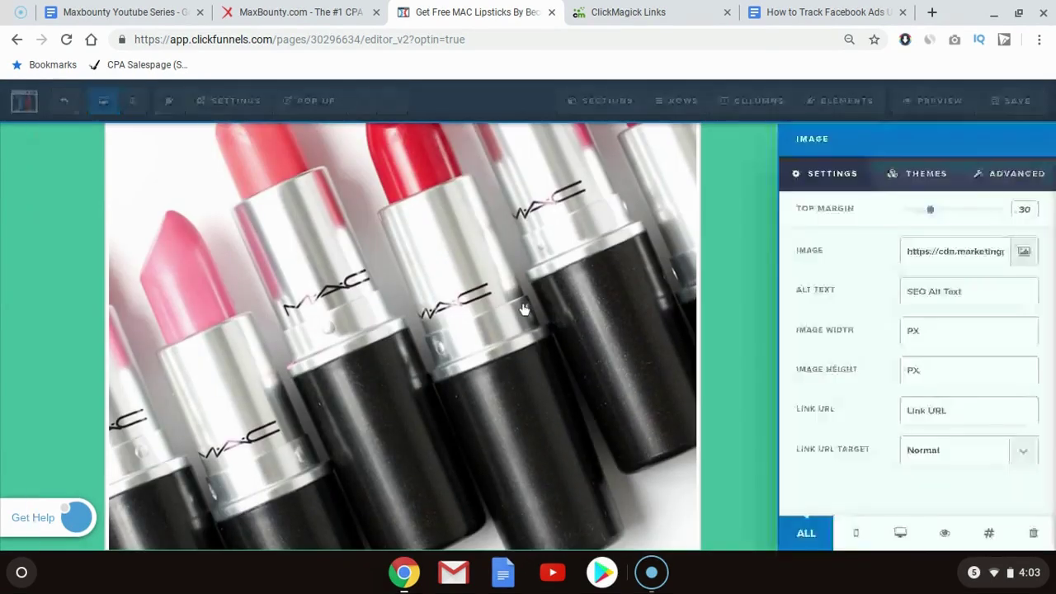
{"action": "left_click", "coordinate": [956, 255]}
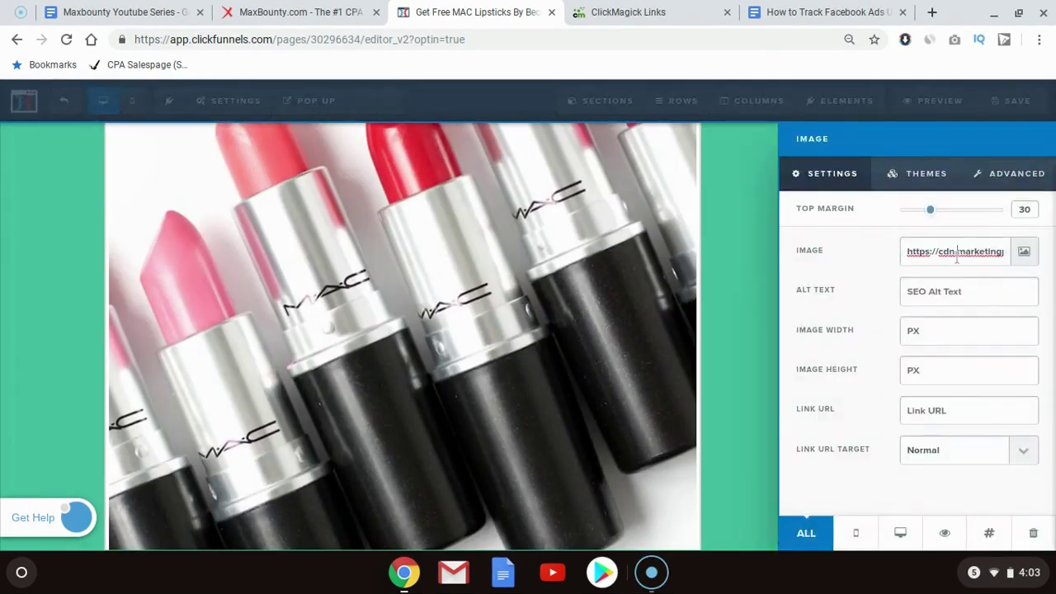
{"action": "left_click", "coordinate": [923, 402]}
{"action": "key", "text": "BackSpace"}
{"action": "key", "text": "ctrl+v"}
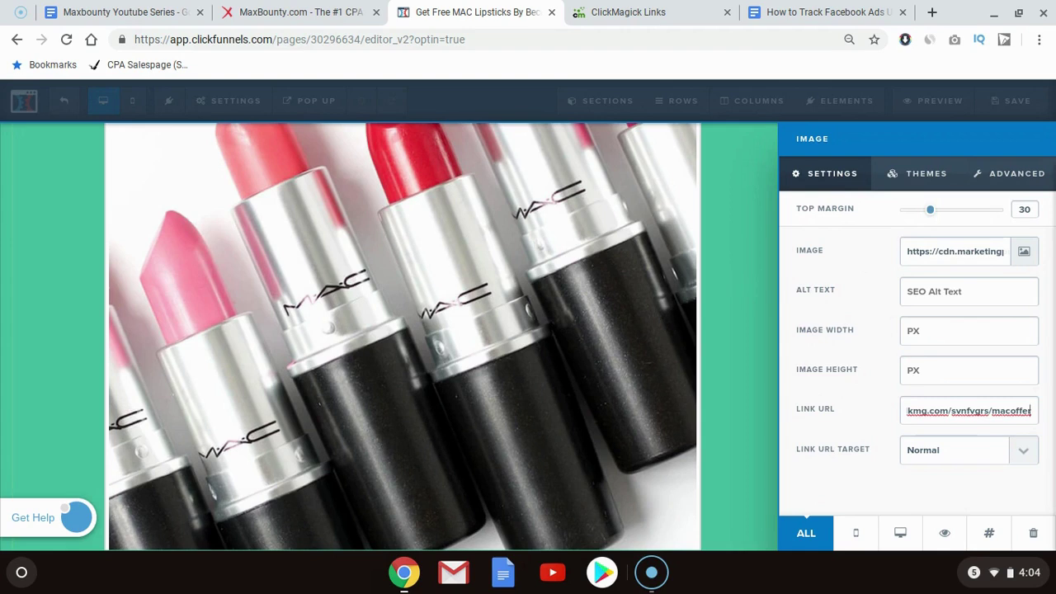
{"action": "type", "text": "/"}
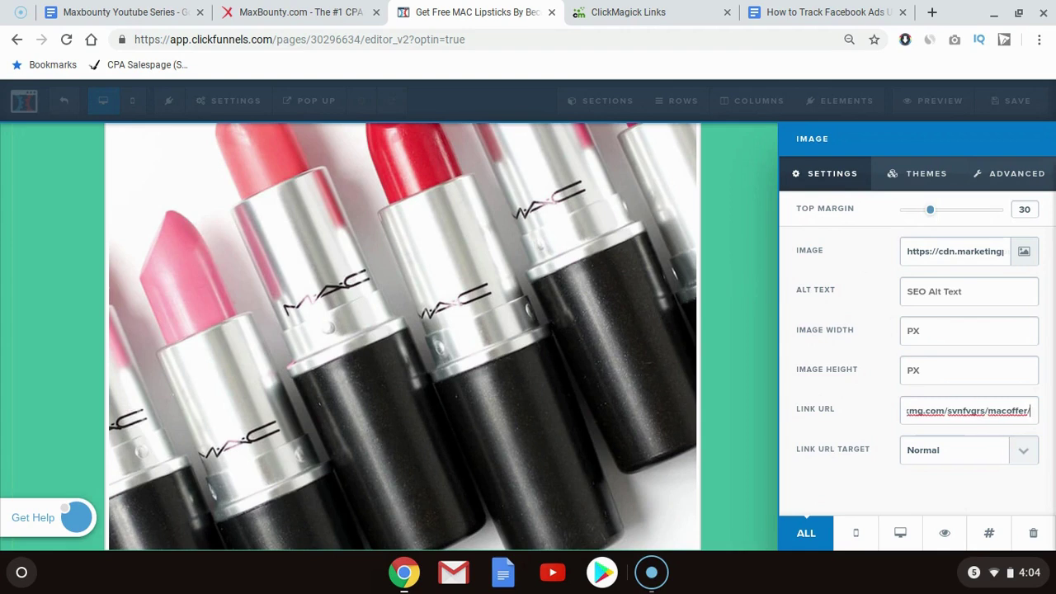
Step: Copy the image's link URL into the "Become A Product Tester Today!" button's website URL action and keep it opening in the same window
{"action": "key", "text": "ctrl+a"}
{"action": "key", "text": "ctrl+c"}
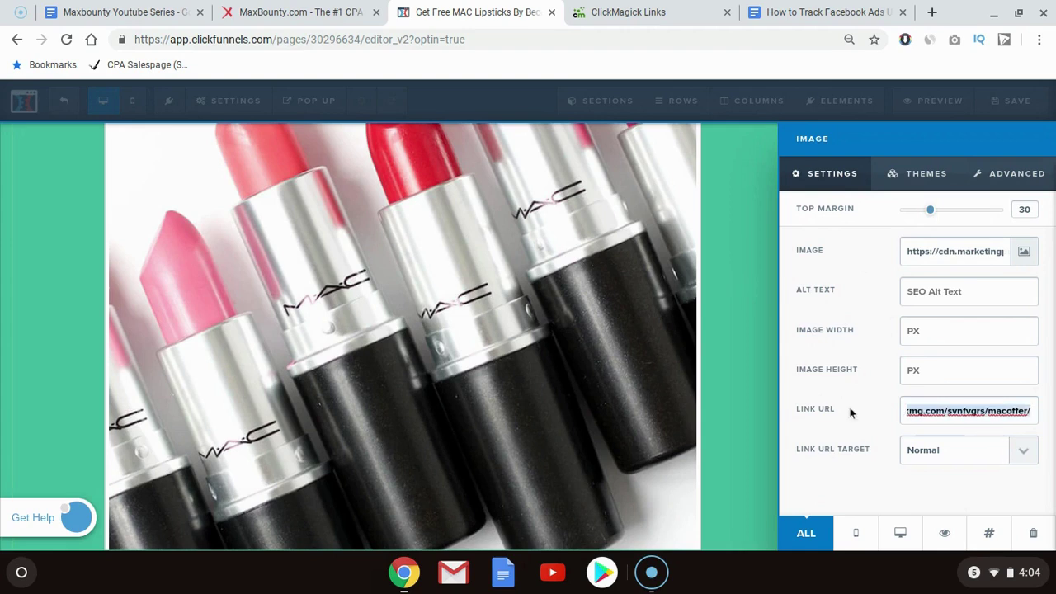
{"action": "left_click", "coordinate": [653, 371]}
{"action": "scroll", "coordinate": [653, 372], "scroll_direction": "down", "scroll_amount": 5}
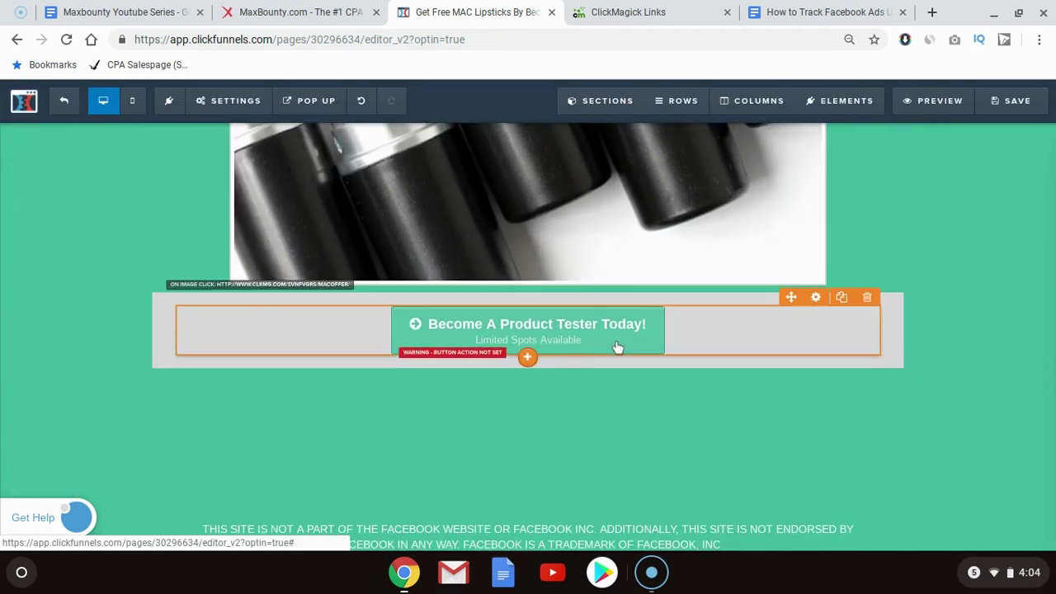
{"action": "left_click", "coordinate": [617, 348]}
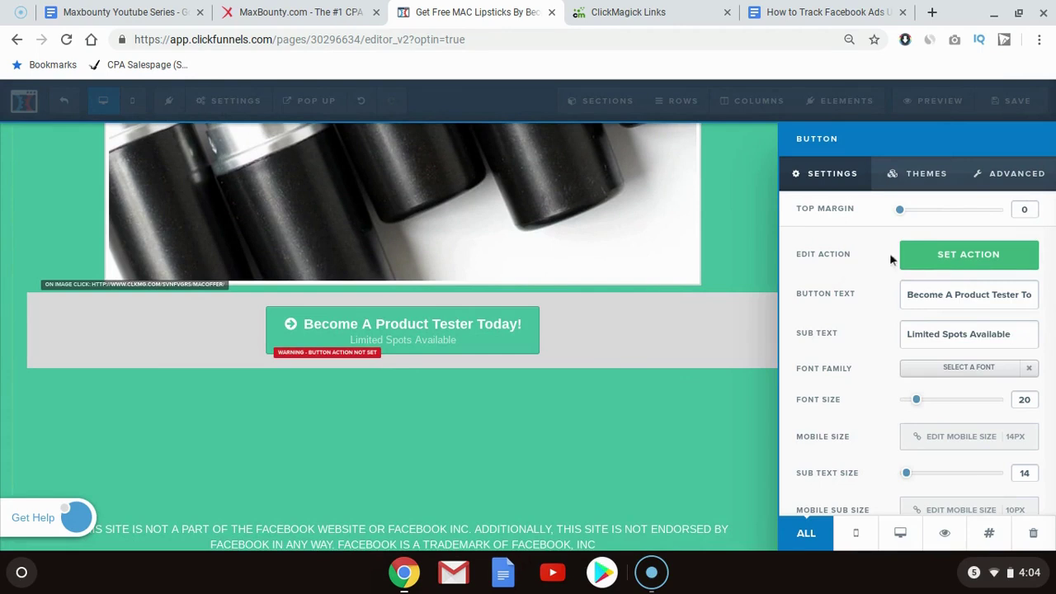
{"action": "left_click", "coordinate": [931, 259]}
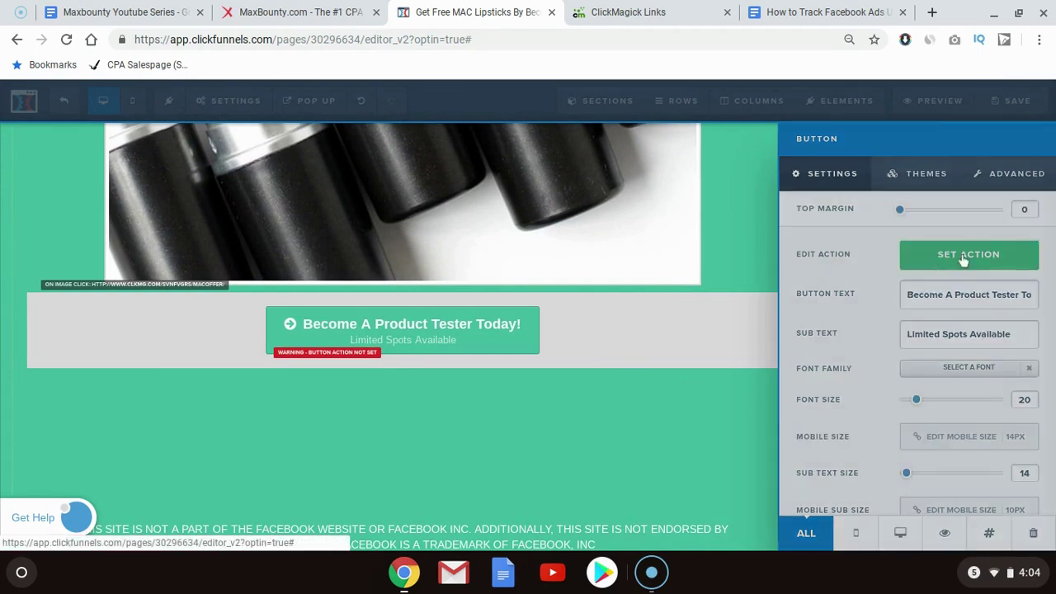
{"action": "left_click", "coordinate": [856, 321]}
{"action": "key", "text": "BackSpace"}
{"action": "key", "text": "ctrl+v"}
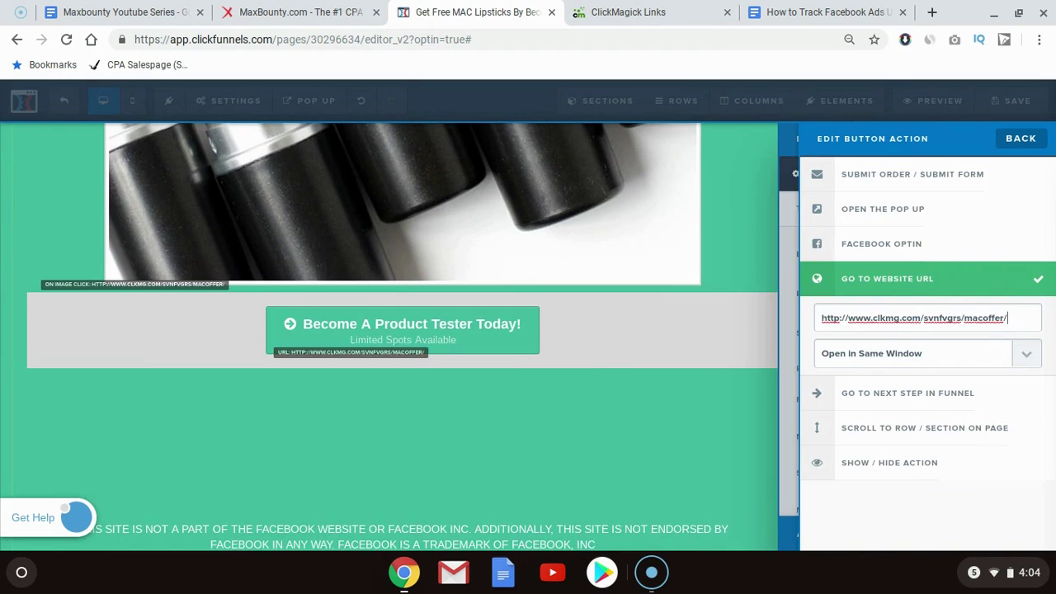
{"action": "left_click", "coordinate": [874, 363]}
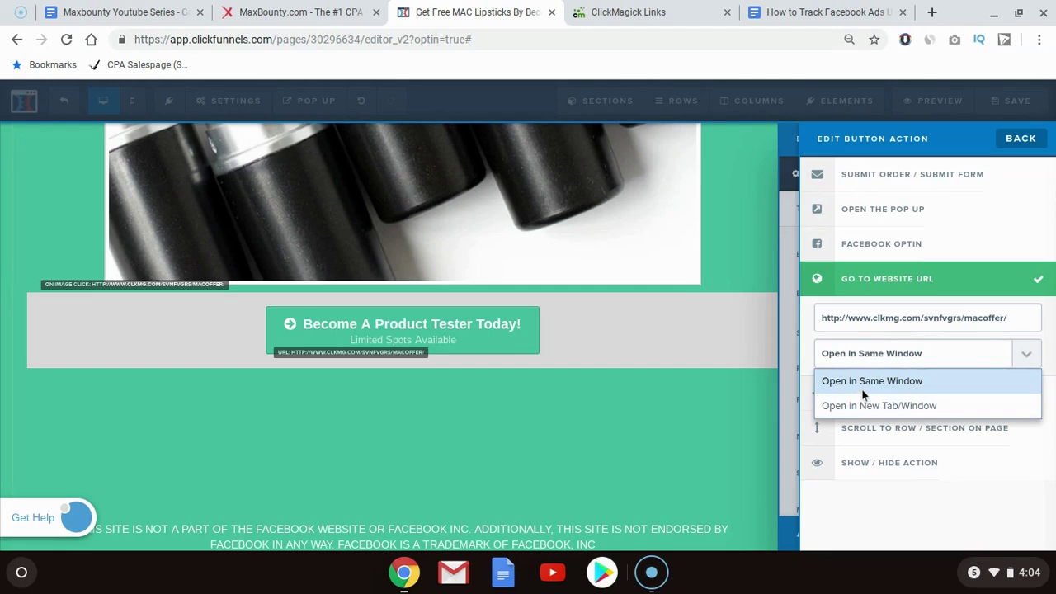
{"action": "left_click", "coordinate": [863, 391]}
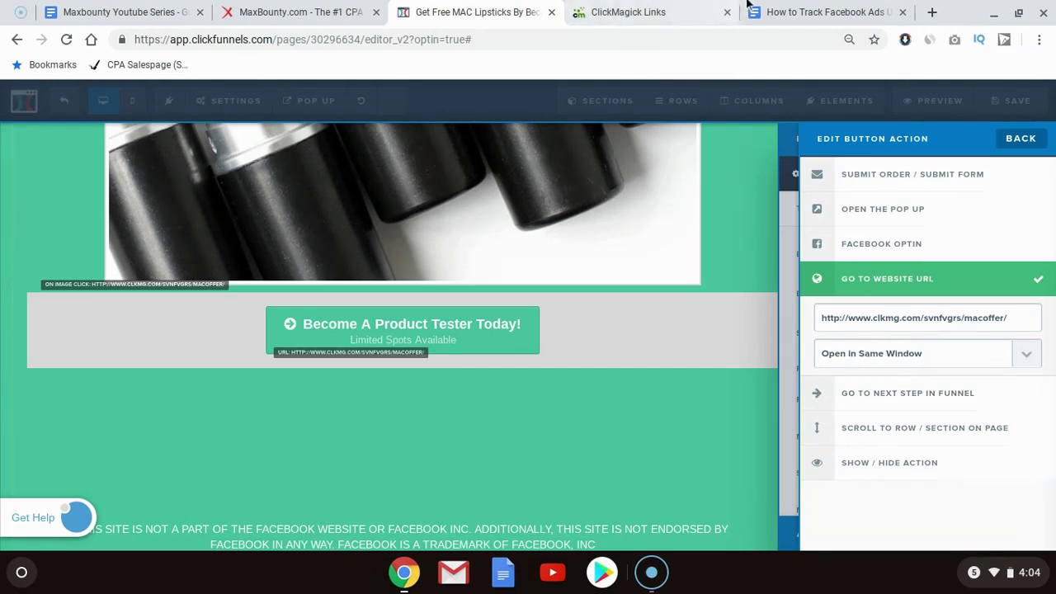
Step: Copy the Step 5 query string [s1]/[s2] from the tracking document and append it to the button's website URL in ClickFunnels
{"action": "left_click", "coordinate": [707, 8]}
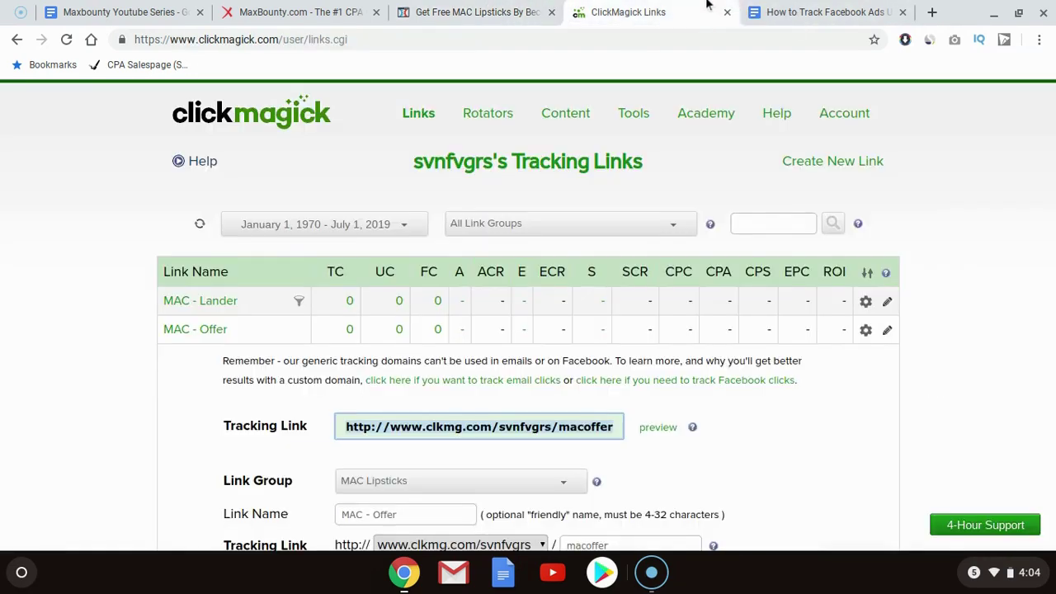
{"action": "left_click", "coordinate": [843, 9]}
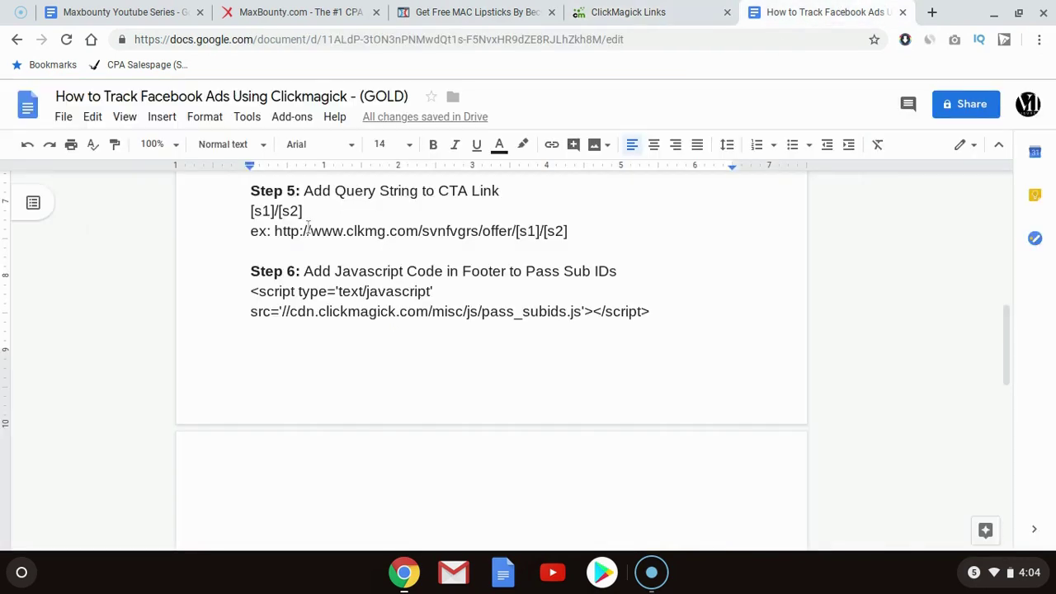
{"action": "triple_click", "coordinate": [275, 212]}
{"action": "key", "text": "ctrl+c"}
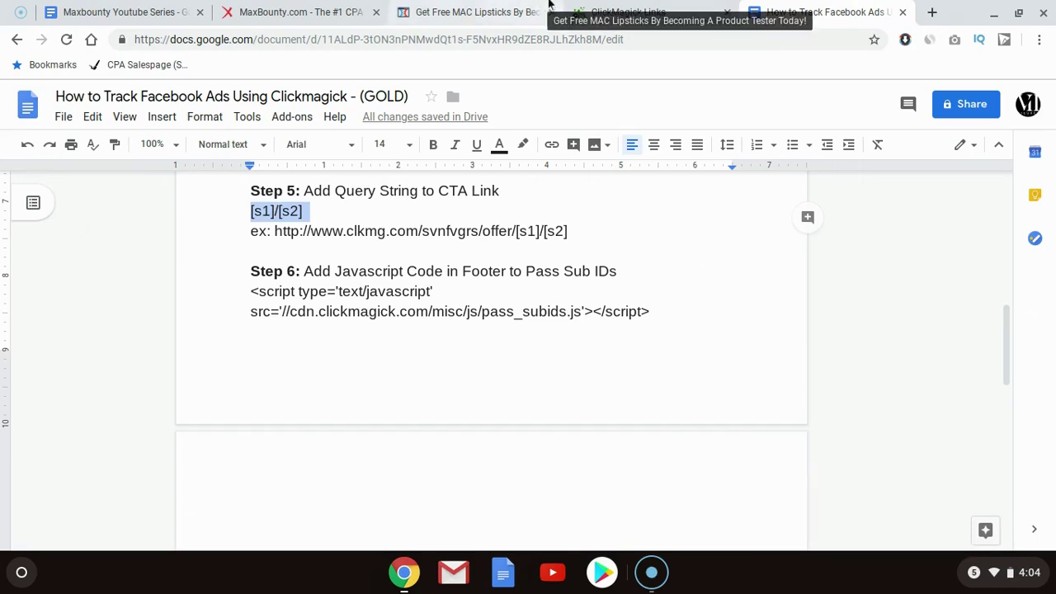
{"action": "left_click", "coordinate": [526, 11]}
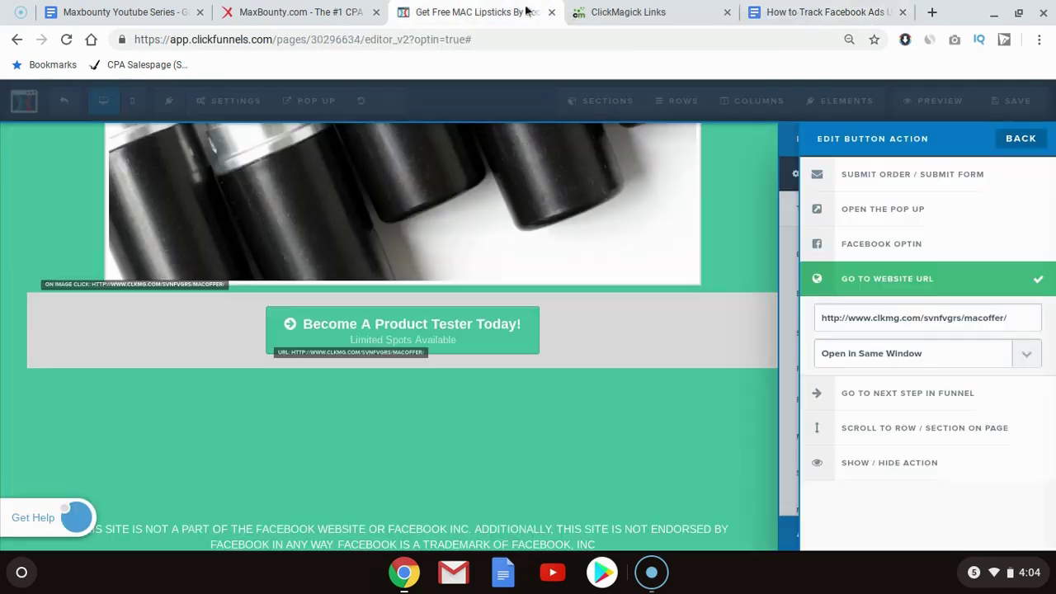
{"action": "left_click", "coordinate": [1018, 323]}
{"action": "key", "text": "ctrl+v"}
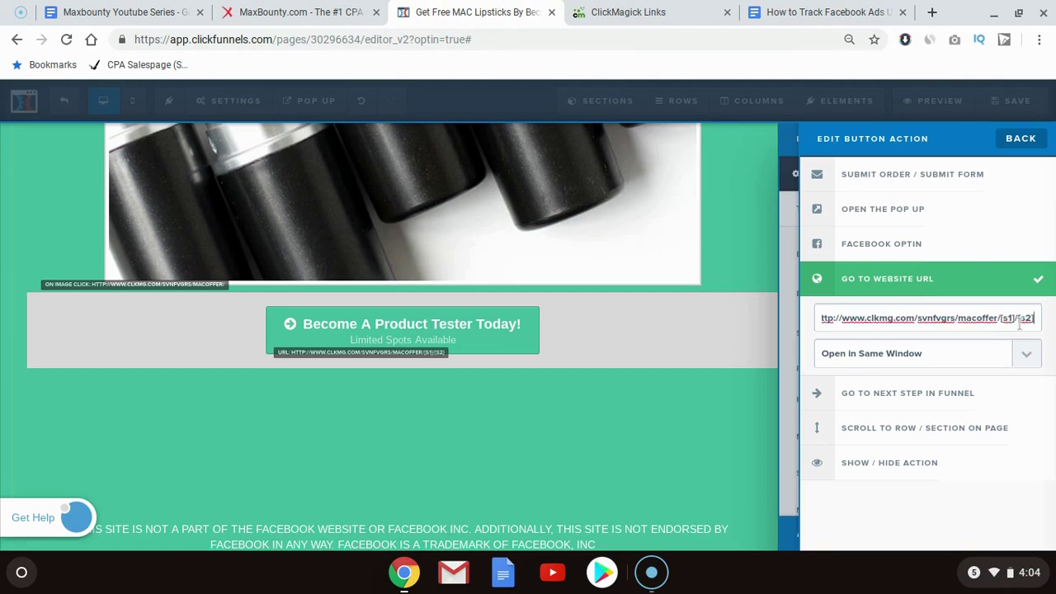
{"action": "key", "text": "ctrl+a"}
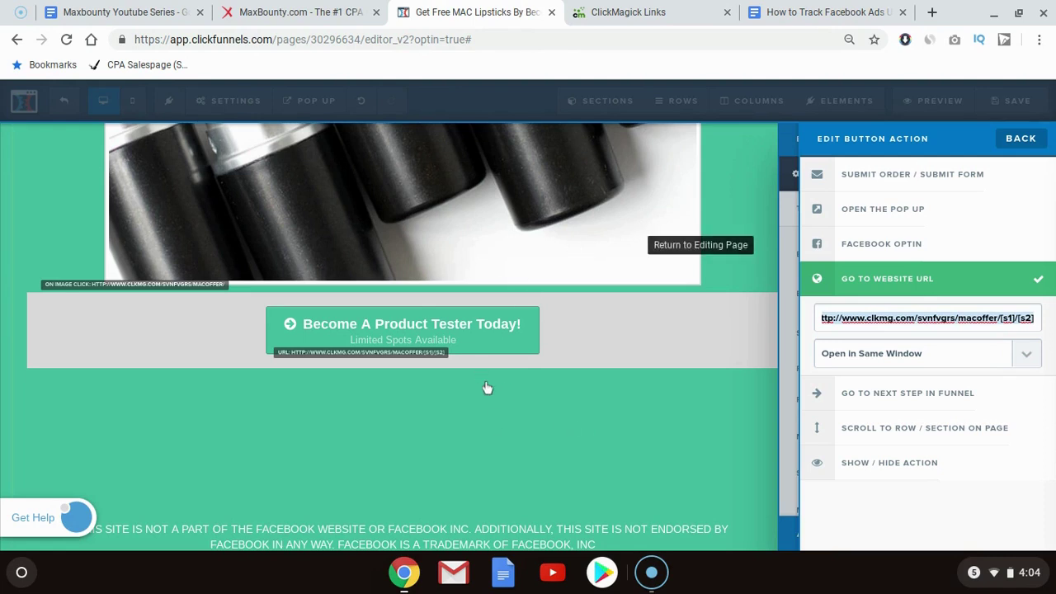
{"action": "left_click", "coordinate": [497, 223]}
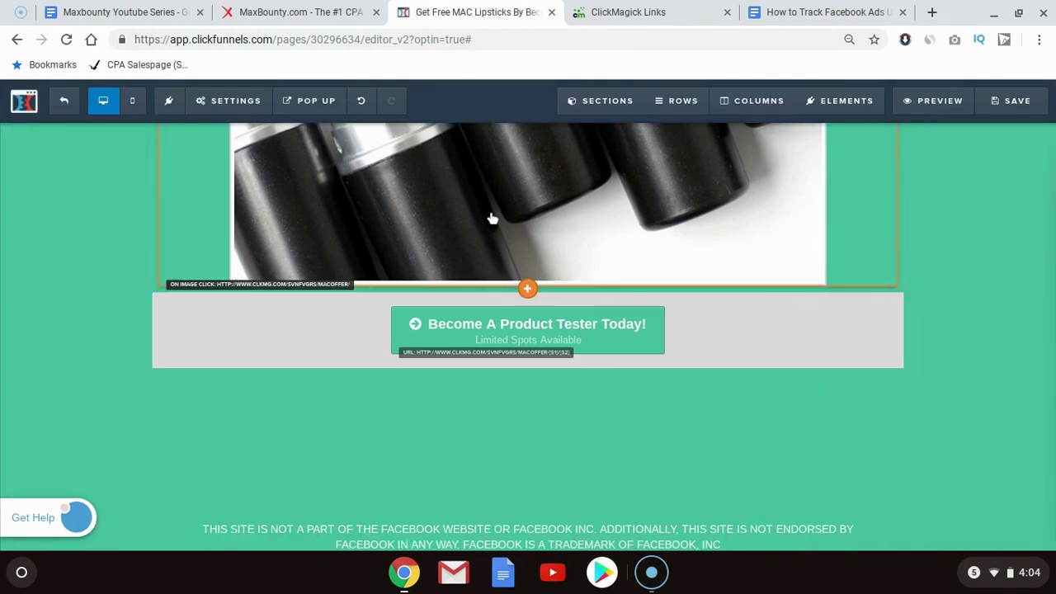
{"action": "left_click", "coordinate": [492, 218]}
{"action": "left_click", "coordinate": [919, 410]}
{"action": "type", "text": "{s1}/{s2}"}
{"action": "left_click", "coordinate": [650, 352]}
{"action": "scroll", "coordinate": [616, 284], "scroll_direction": "up", "scroll_amount": 1}
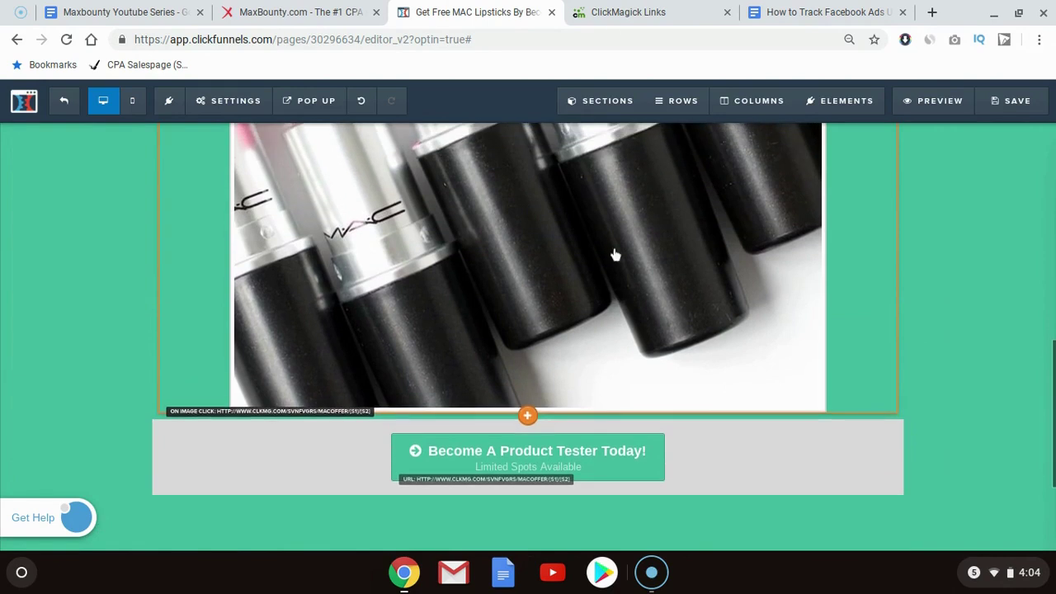
Step: Copy the Step 6 pass_subids.js script from the tracking document and paste it into the ClickFunnels page's footer tracking code
{"action": "left_click", "coordinate": [622, 10]}
{"action": "left_click", "coordinate": [817, 10]}
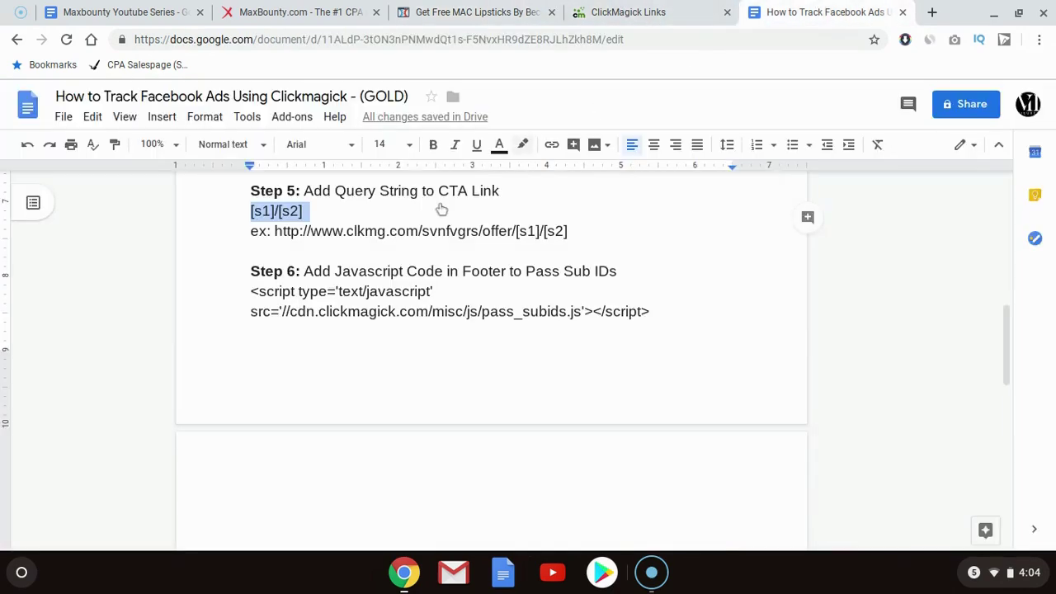
{"action": "triple_click", "coordinate": [307, 290]}
{"action": "key", "text": "ctrl+c"}
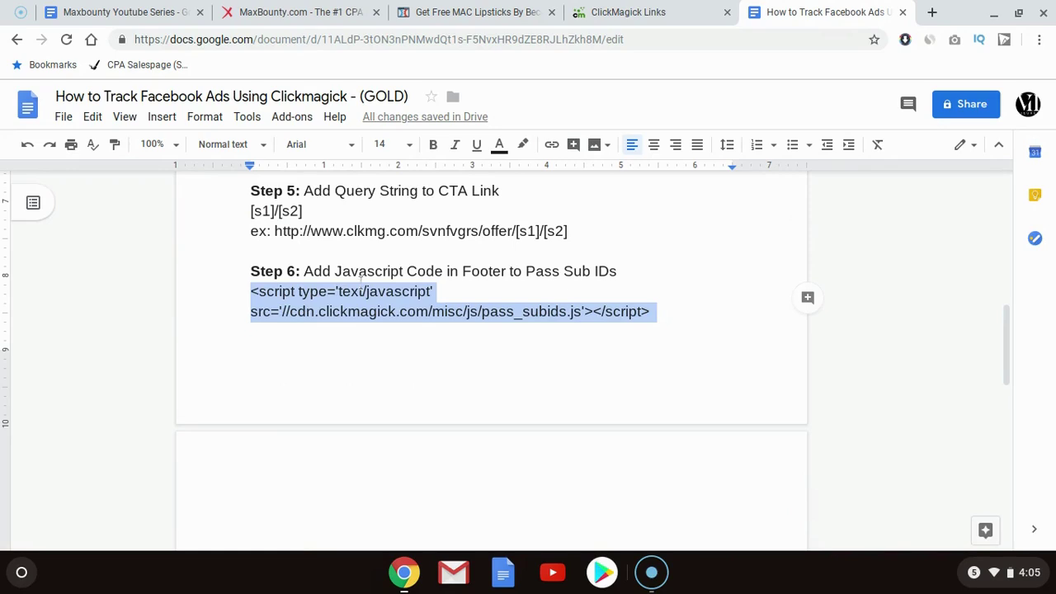
{"action": "left_click", "coordinate": [495, 11]}
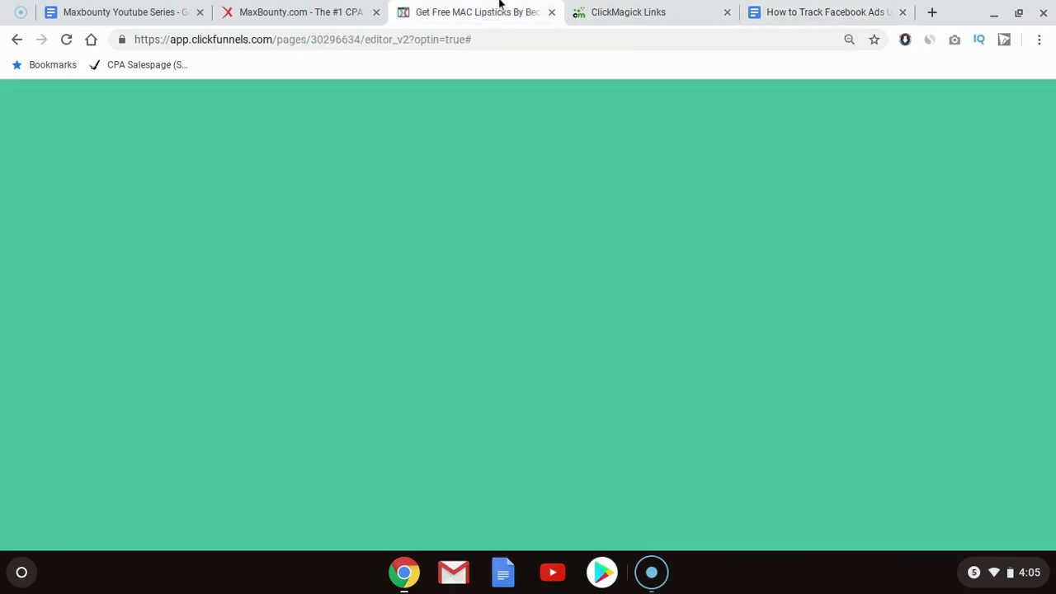
{"action": "scroll", "coordinate": [237, 213], "scroll_direction": "up", "scroll_amount": 5}
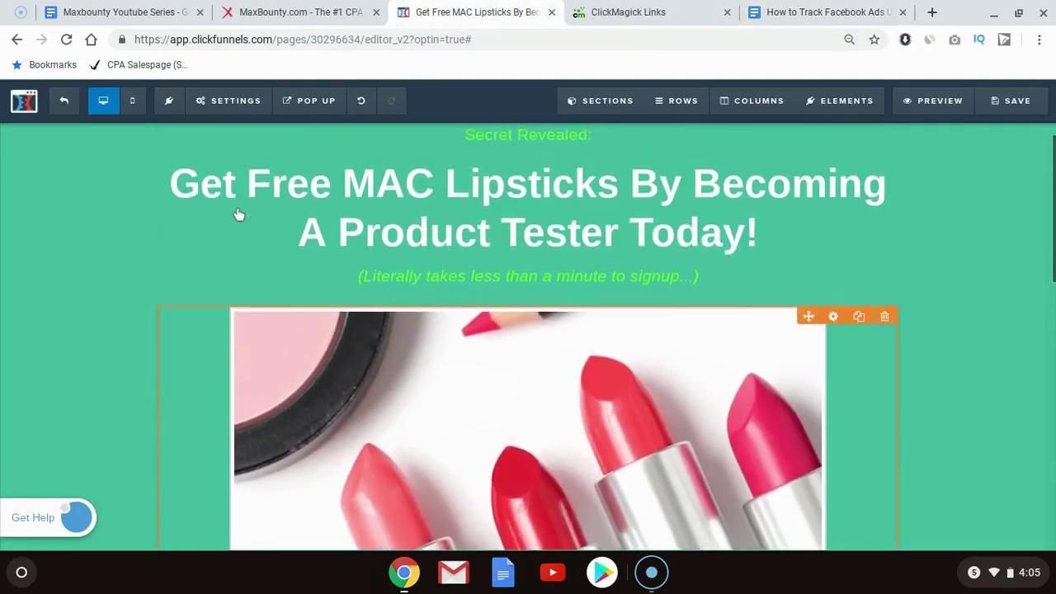
{"action": "left_click", "coordinate": [235, 100]}
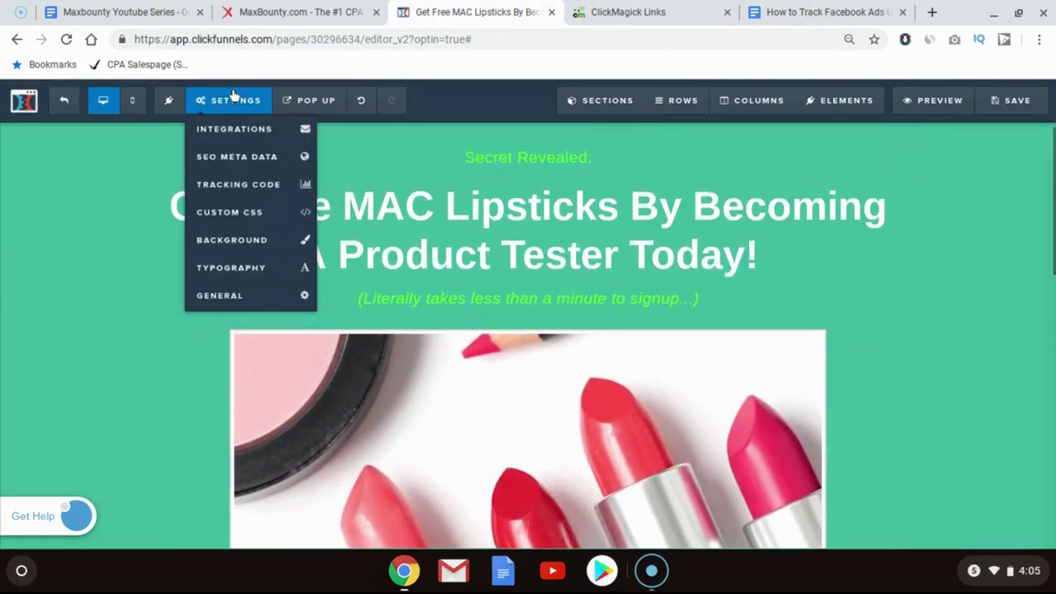
{"action": "left_click", "coordinate": [222, 188]}
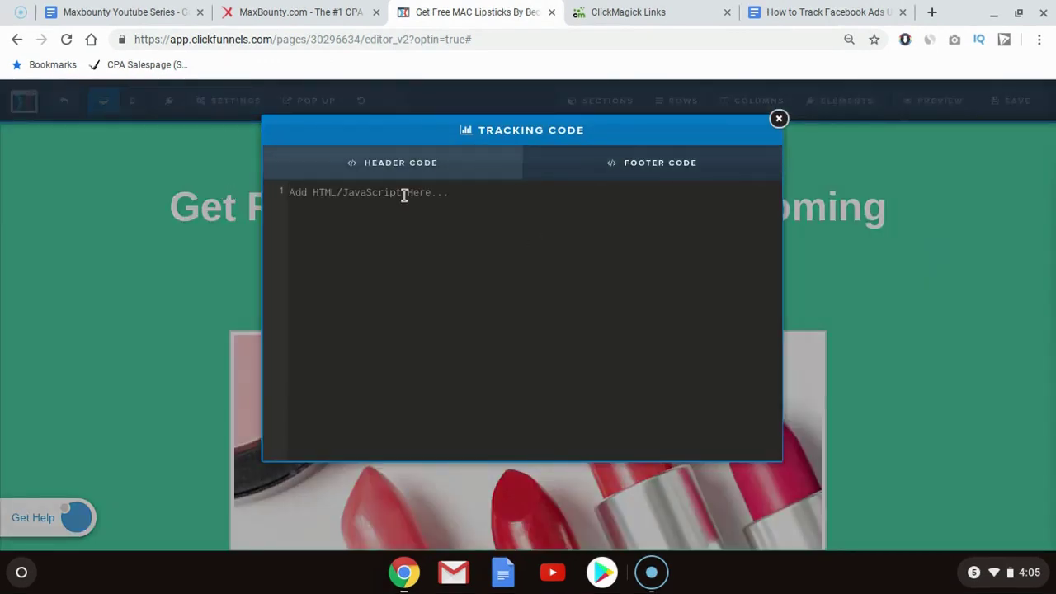
{"action": "key", "text": "ctrl+v"}
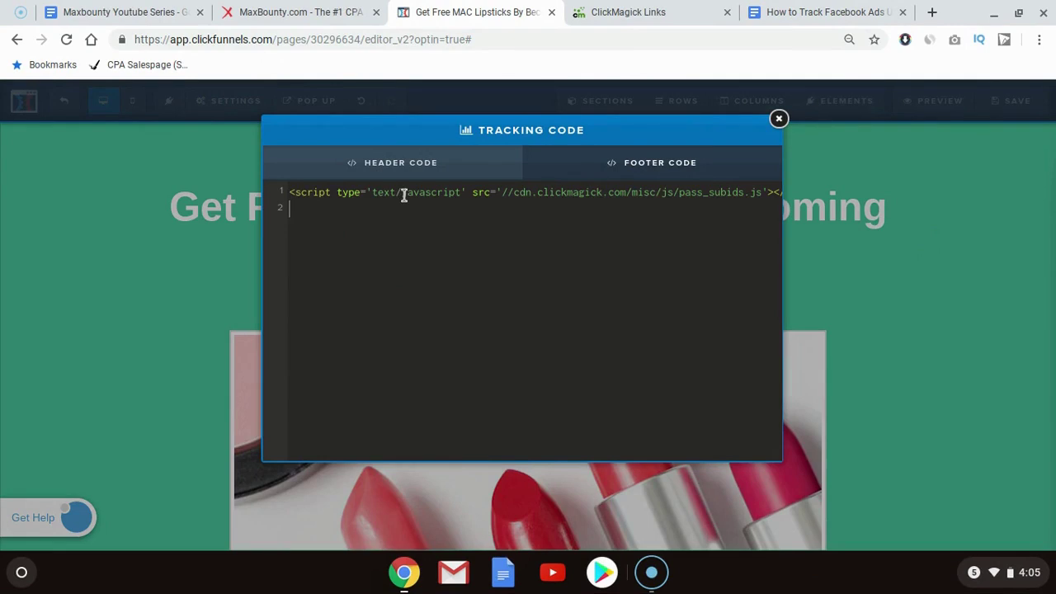
Step: Close the footer tracking code editor and save the ClickFunnels page
{"action": "left_click", "coordinate": [777, 120]}
{"action": "left_click", "coordinate": [990, 100]}
Step: Copy the Step 7 query string ?fbtag1=adset&fbtag2=ad from the tracking document
{"action": "left_click", "coordinate": [825, 12]}
{"action": "scroll", "coordinate": [487, 309], "scroll_direction": "down", "scroll_amount": 5}
{"action": "scroll", "coordinate": [487, 310], "scroll_direction": "down", "scroll_amount": 2}
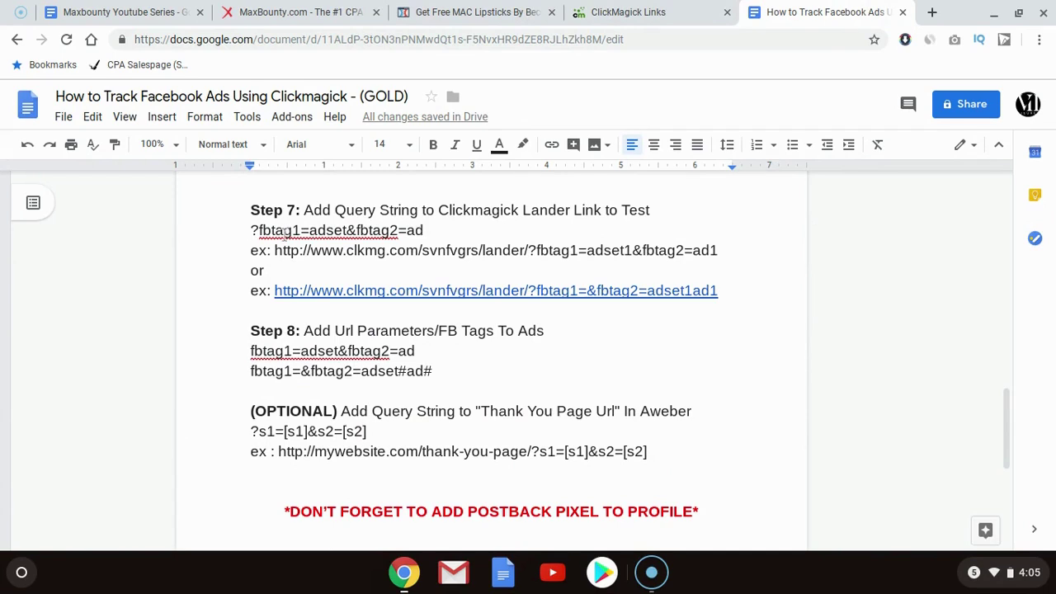
{"action": "triple_click", "coordinate": [279, 230]}
{"action": "key", "text": "ctrl+c"}
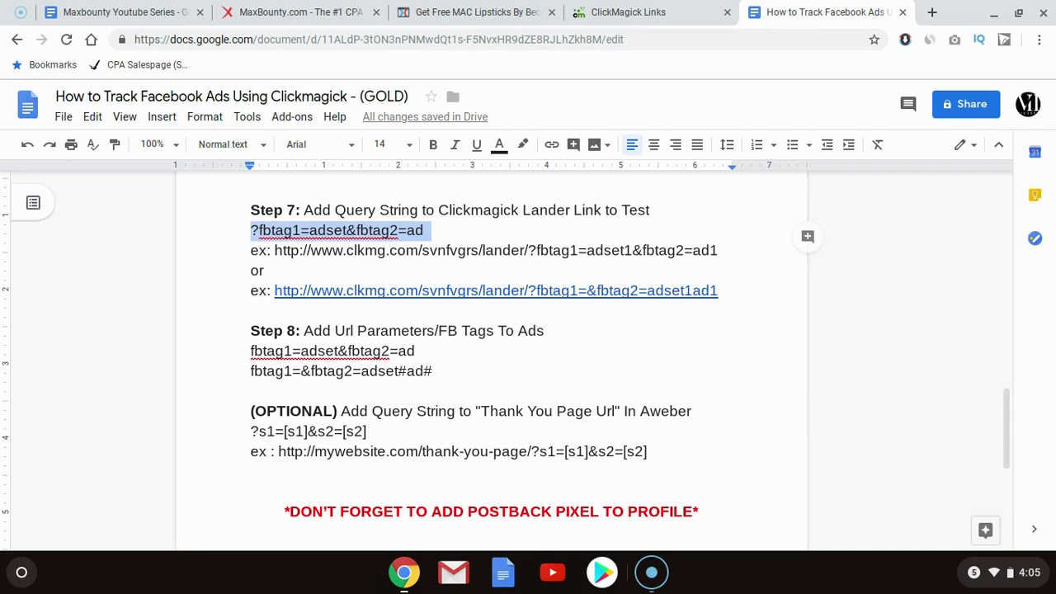
{"action": "left_click", "coordinate": [624, 6]}
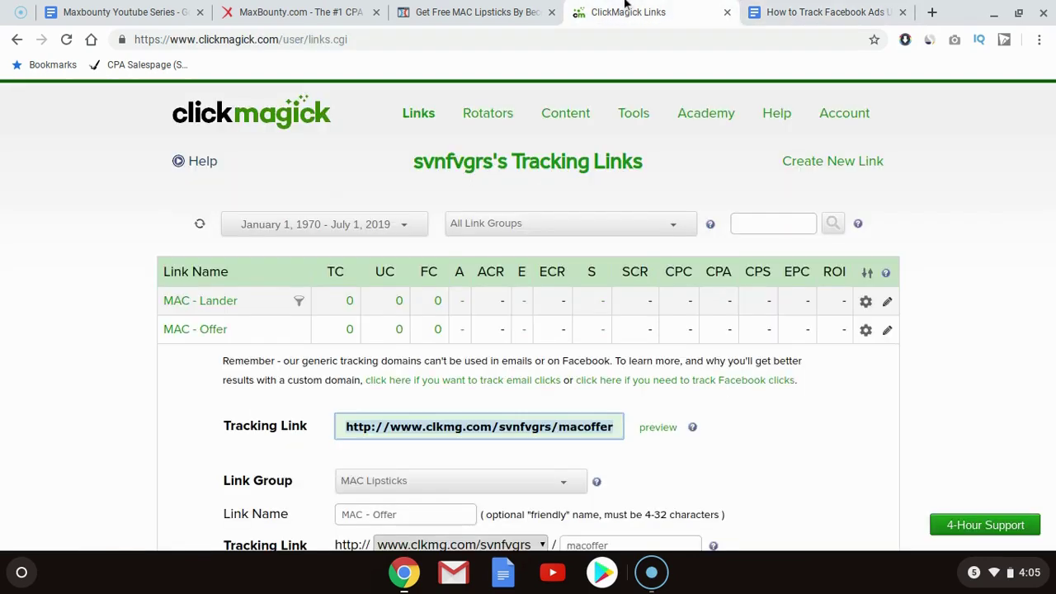
{"action": "scroll", "coordinate": [427, 408], "scroll_direction": "down", "scroll_amount": 4}
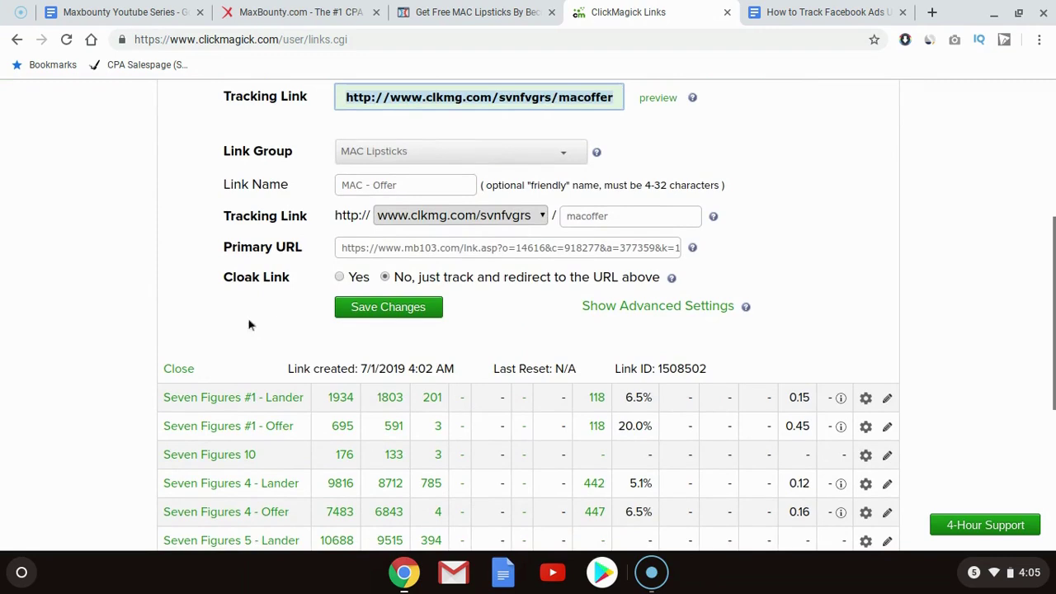
{"action": "left_click", "coordinate": [194, 368]}
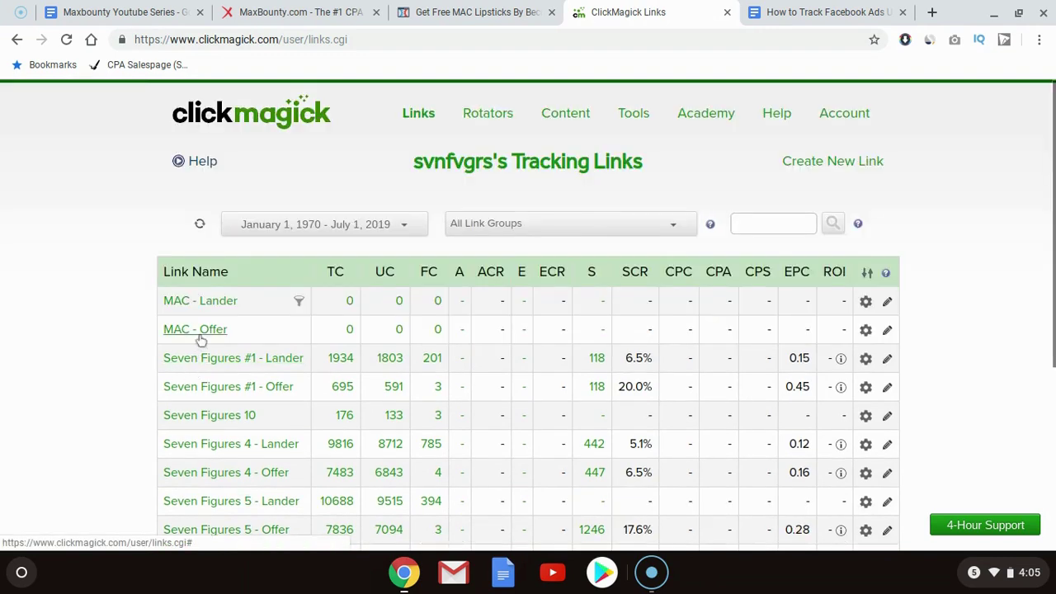
{"action": "left_click", "coordinate": [201, 303]}
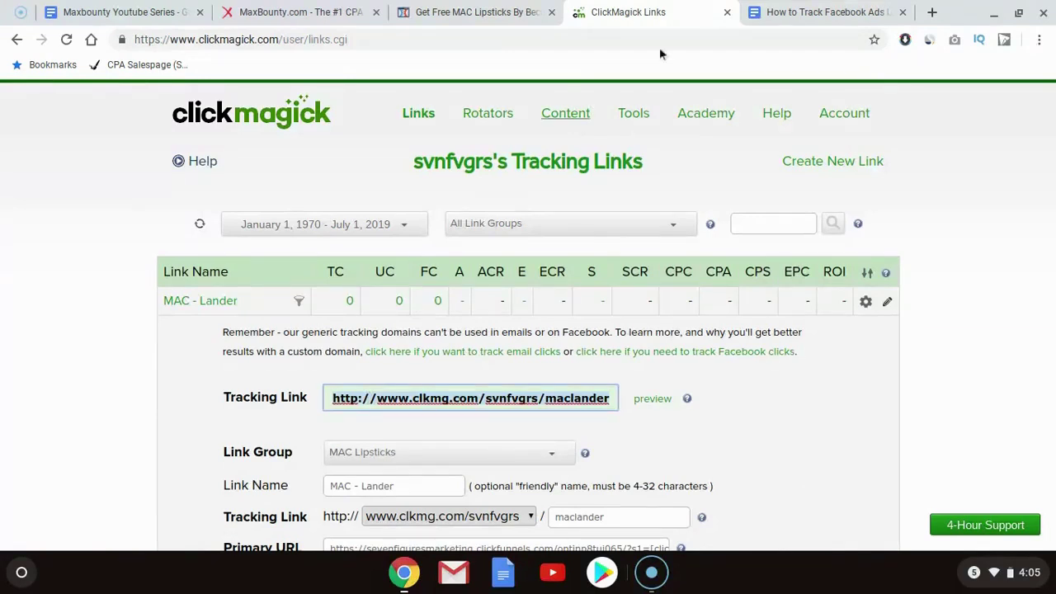
{"action": "left_click", "coordinate": [821, 13]}
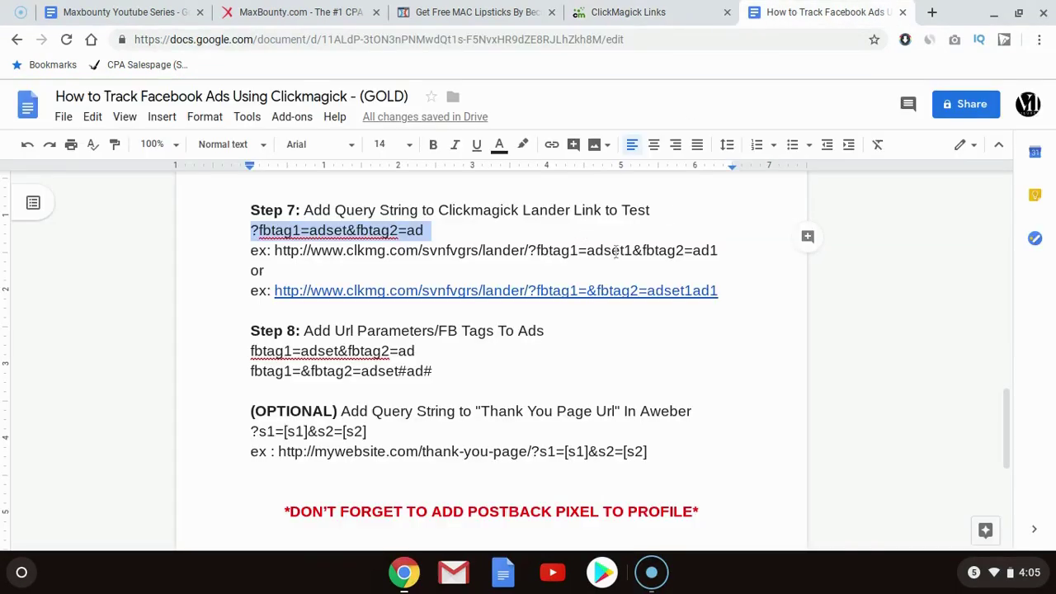
{"action": "left_click", "coordinate": [931, 12]}
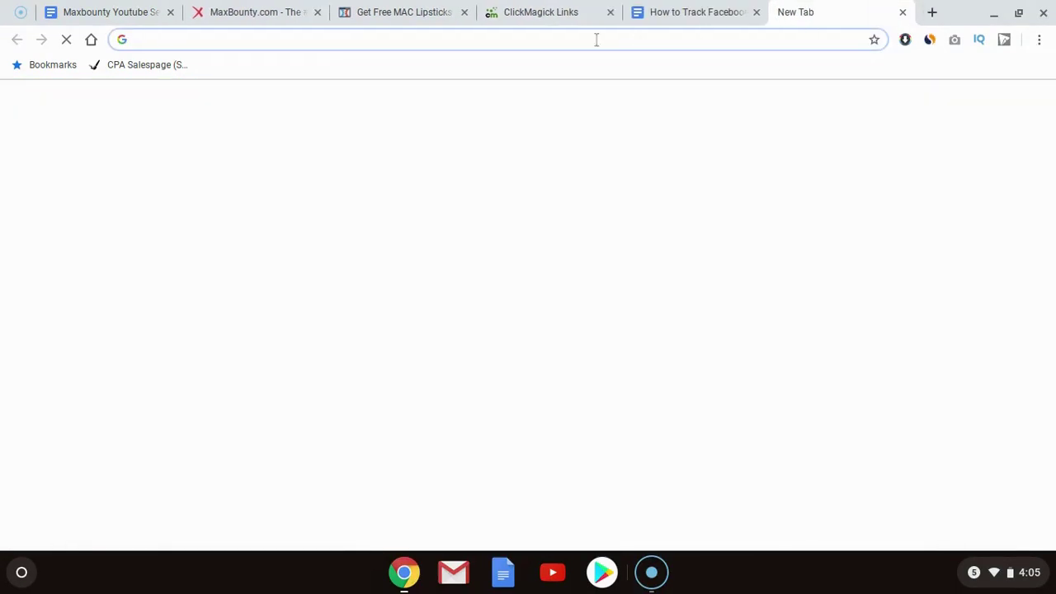
{"action": "type", "text": "http://www.clkmg.com/svnfvgrs/maclander"}
{"action": "type", "text": "/"}
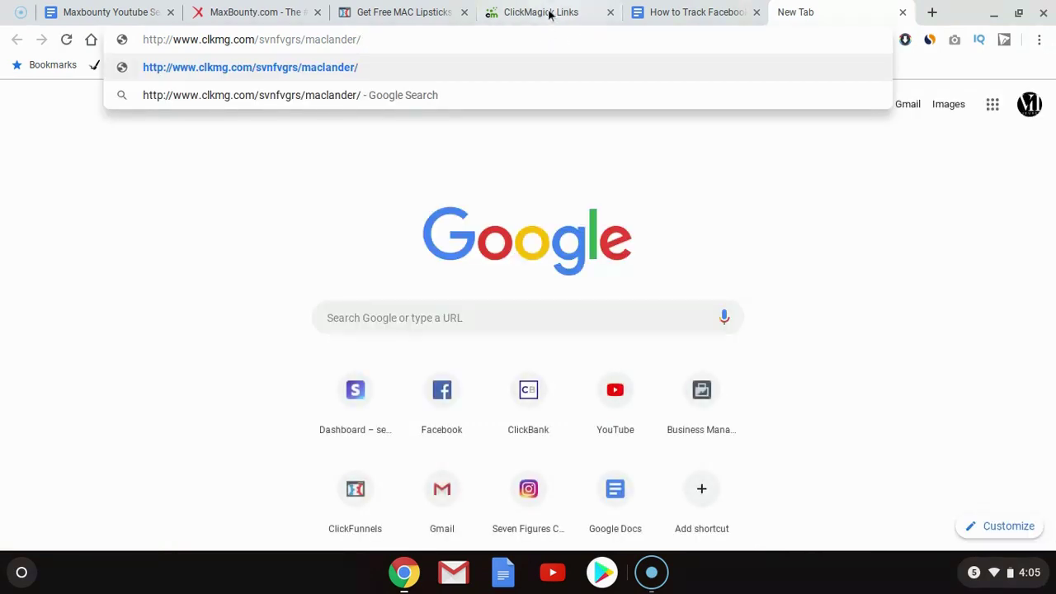
Step: Append the Step 7 query string ?fbtag1=adset&fbtag2=ad from the tracking document to the lander URL
{"action": "left_click", "coordinate": [709, 10]}
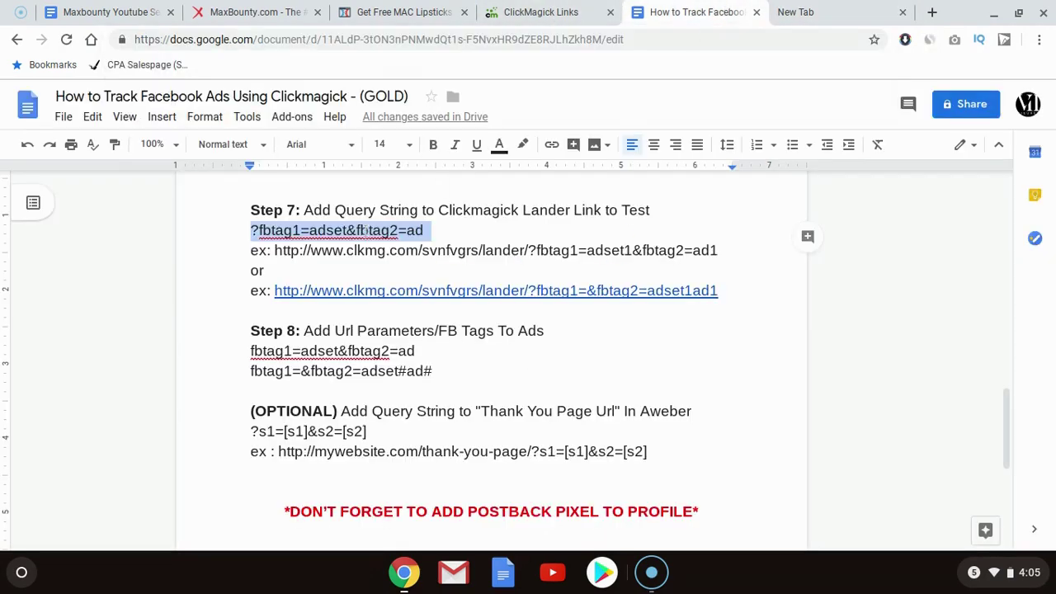
{"action": "left_click", "coordinate": [780, 8]}
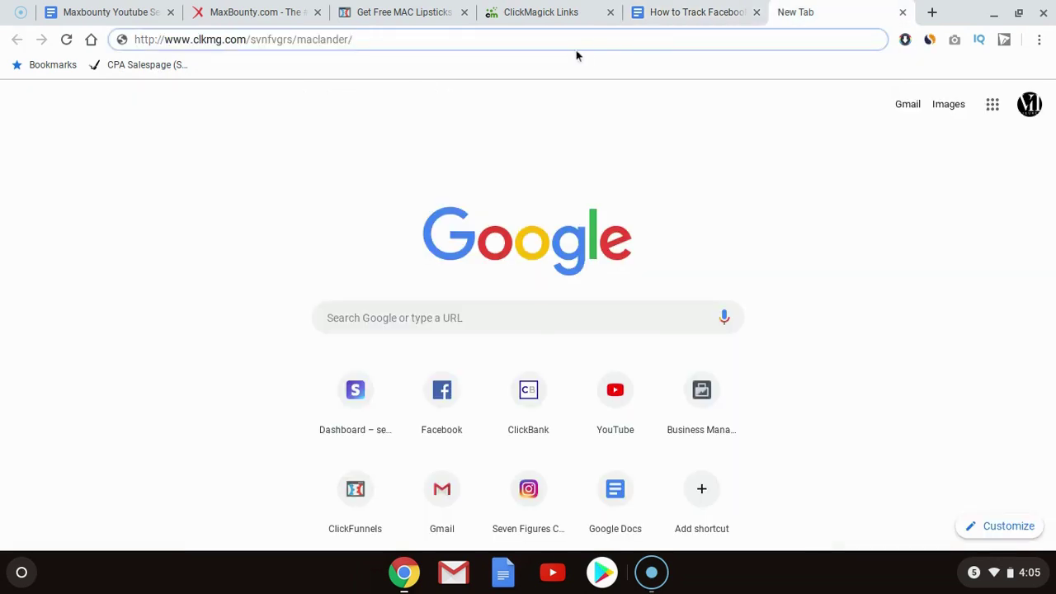
{"action": "key", "text": "ctrl+v"}
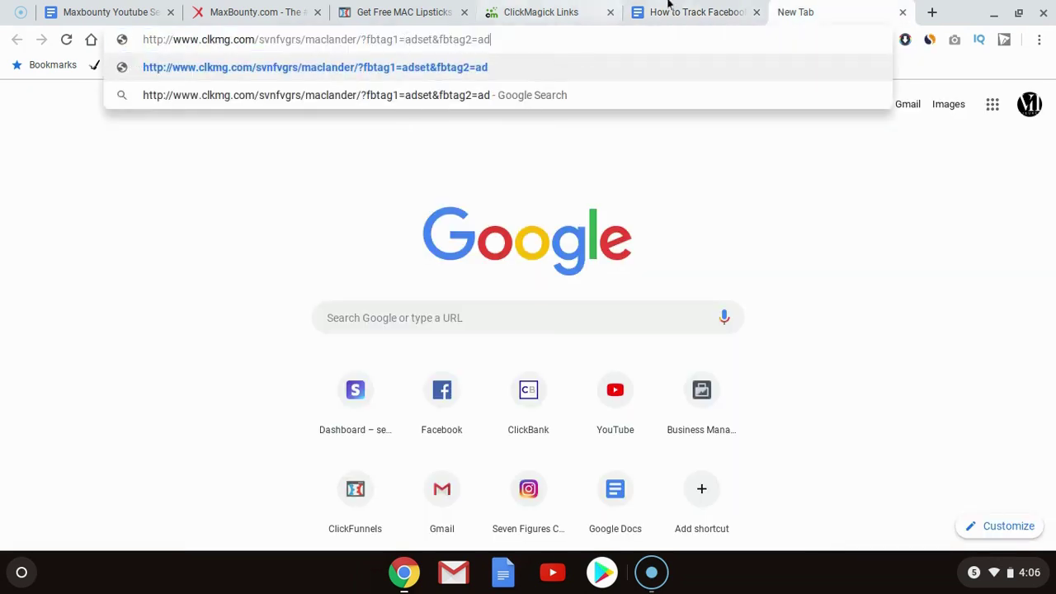
Step: Set the lander test URL's fbtag1 value to mac and its fbtag2 value to lipstick
{"action": "left_click", "coordinate": [697, 12]}
{"action": "left_click", "coordinate": [276, 231]}
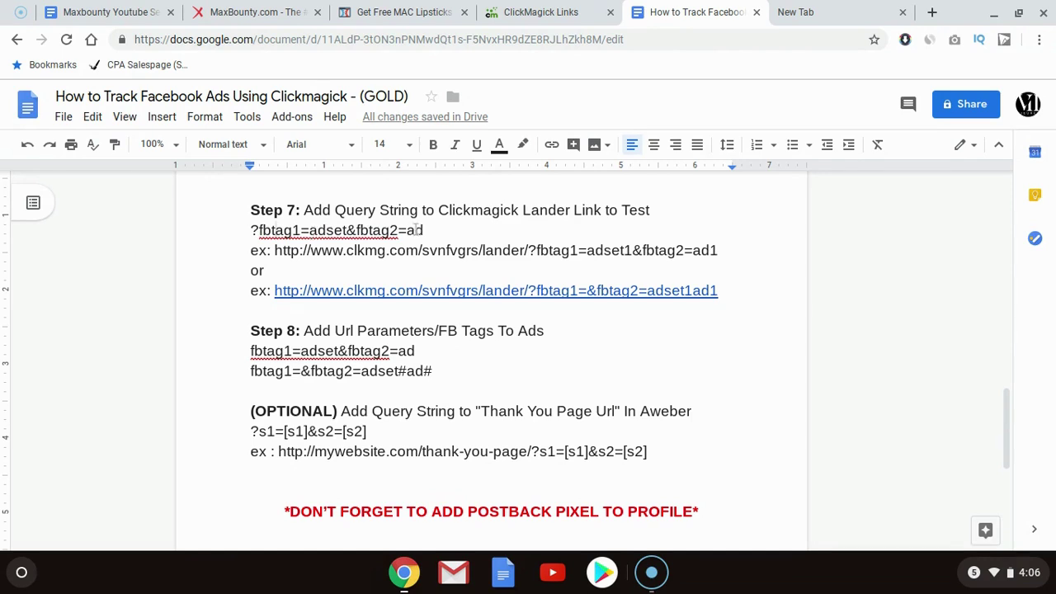
{"action": "left_click", "coordinate": [817, 11]}
{"action": "double_click", "coordinate": [416, 39]}
{"action": "type", "text": "mac"}
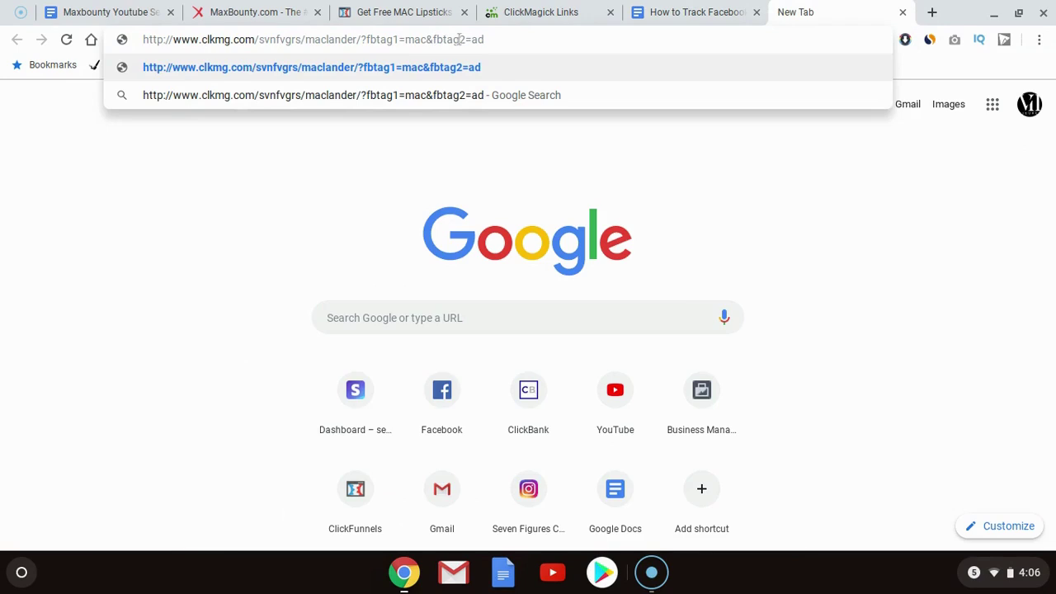
{"action": "double_click", "coordinate": [480, 39]}
{"action": "type", "text": "lipstick"}
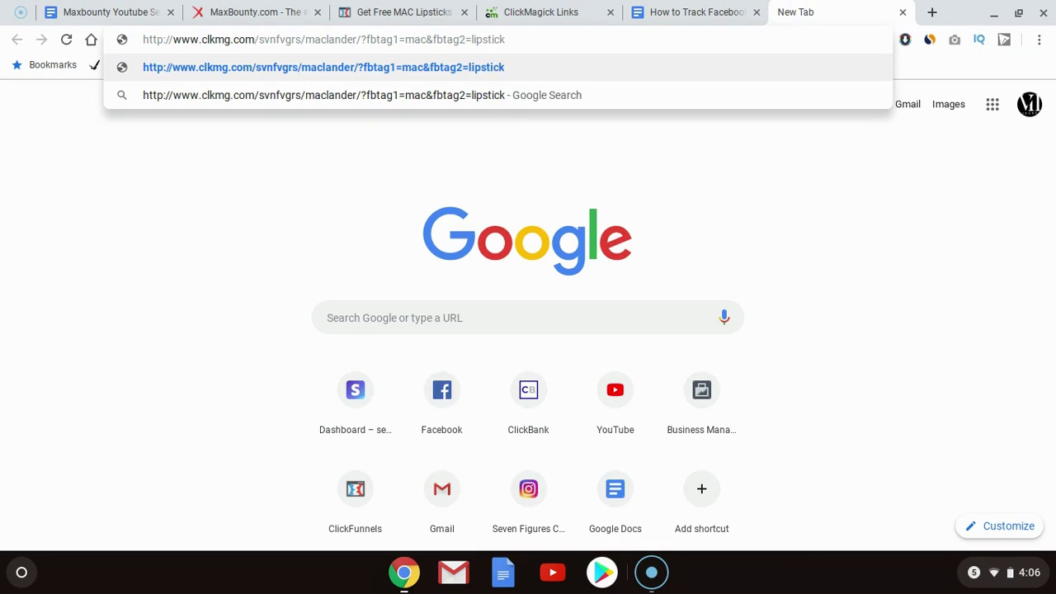
Step: Close the expanded MAC - Lander link settings in ClickMagick and return to the tracking document
{"action": "left_click", "coordinate": [702, 4]}
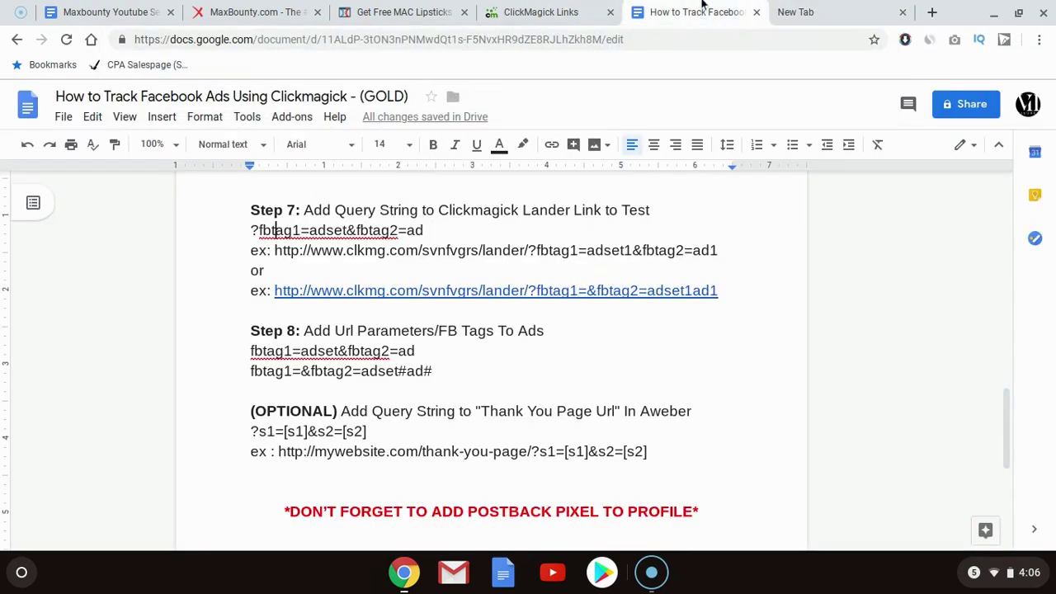
{"action": "left_click", "coordinate": [587, 6]}
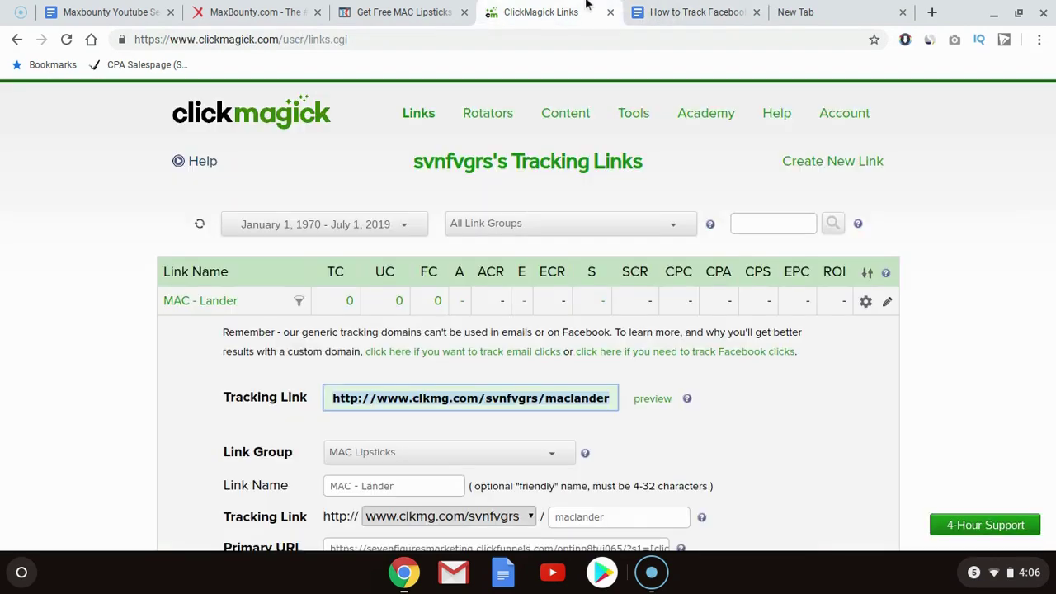
{"action": "scroll", "coordinate": [217, 332], "scroll_direction": "down", "scroll_amount": 9}
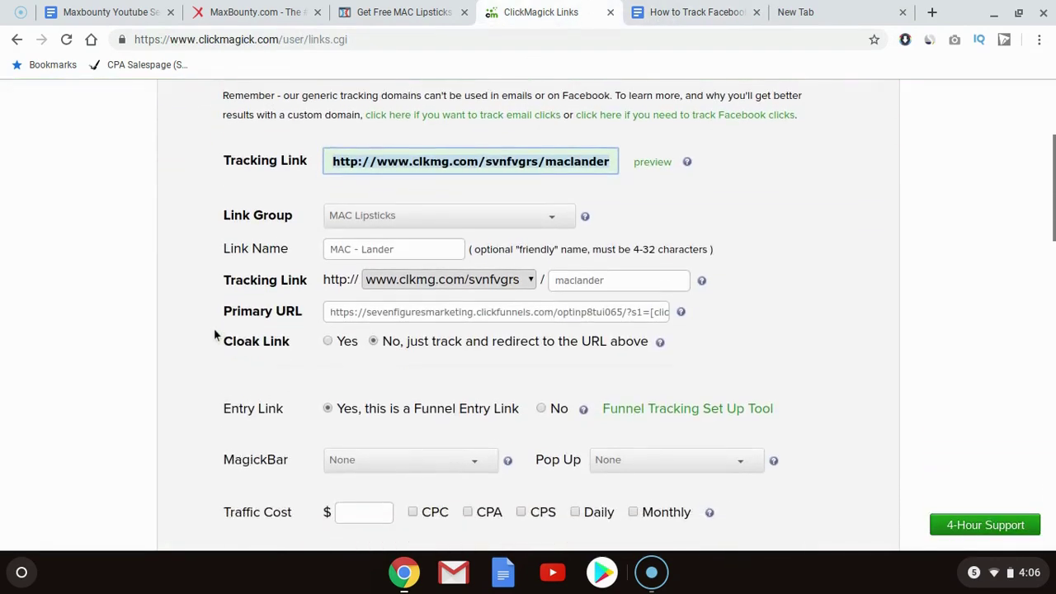
{"action": "scroll", "coordinate": [214, 333], "scroll_direction": "down", "scroll_amount": 5}
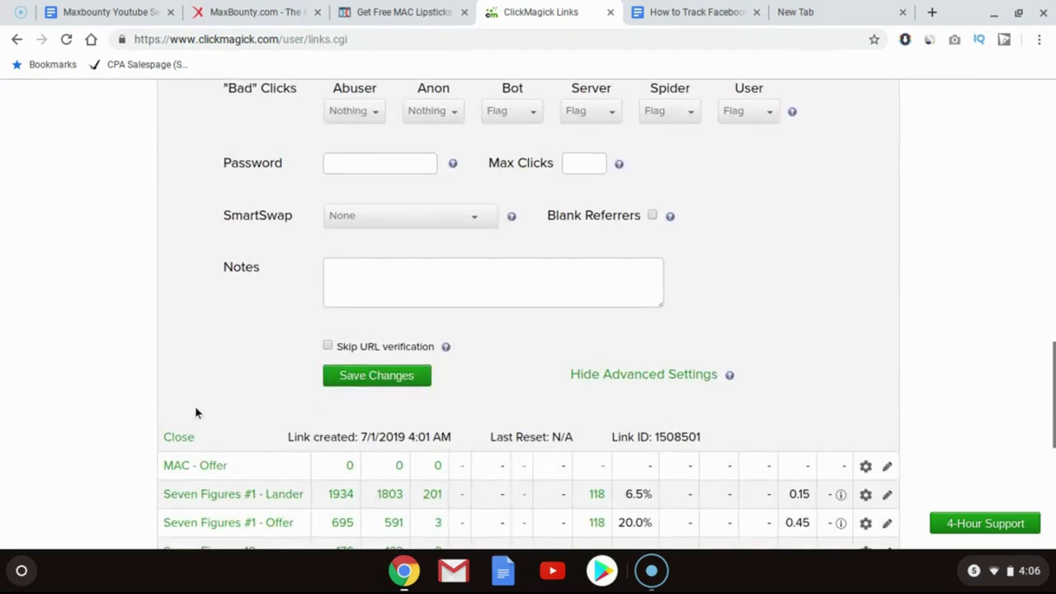
{"action": "left_click", "coordinate": [174, 440]}
{"action": "left_click", "coordinate": [697, 11]}
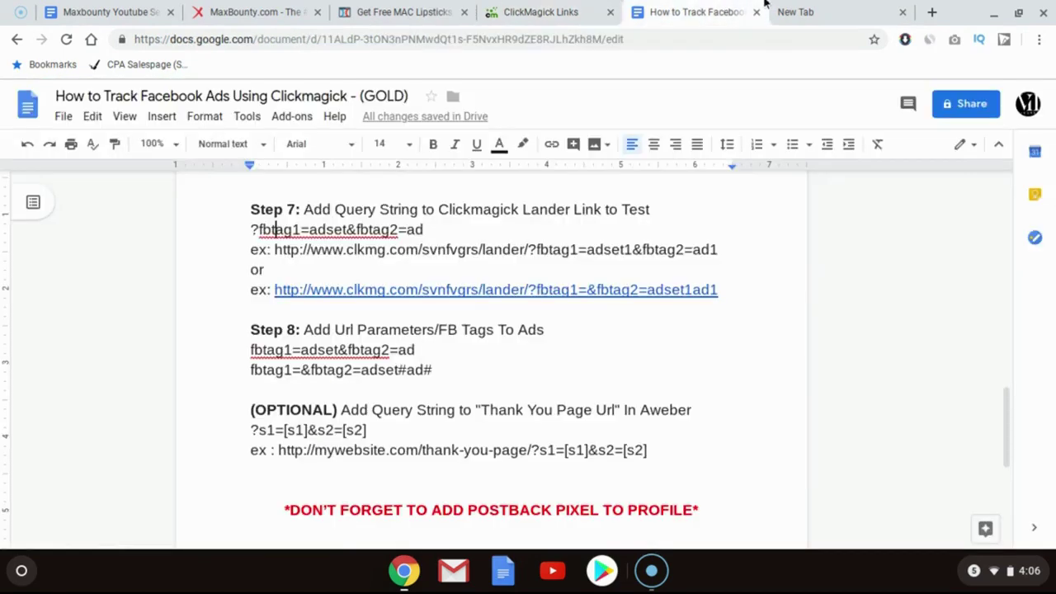
Step: Load the tagged lander URL, follow "Become A Product Tester Today!" through to the offer page, and dismiss its notification request
{"action": "left_click", "coordinate": [800, 11]}
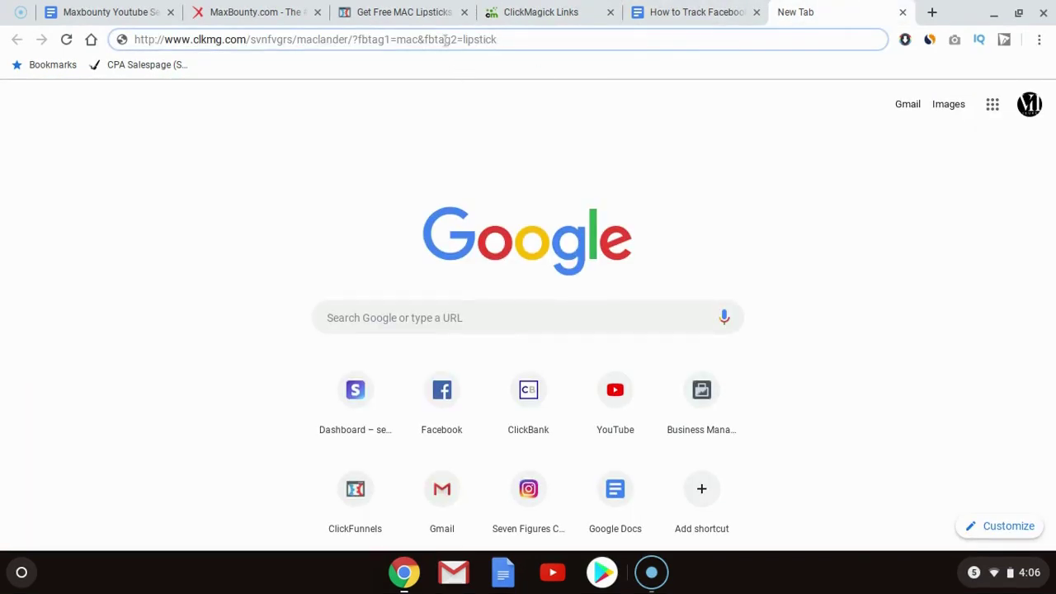
{"action": "key", "text": "Return"}
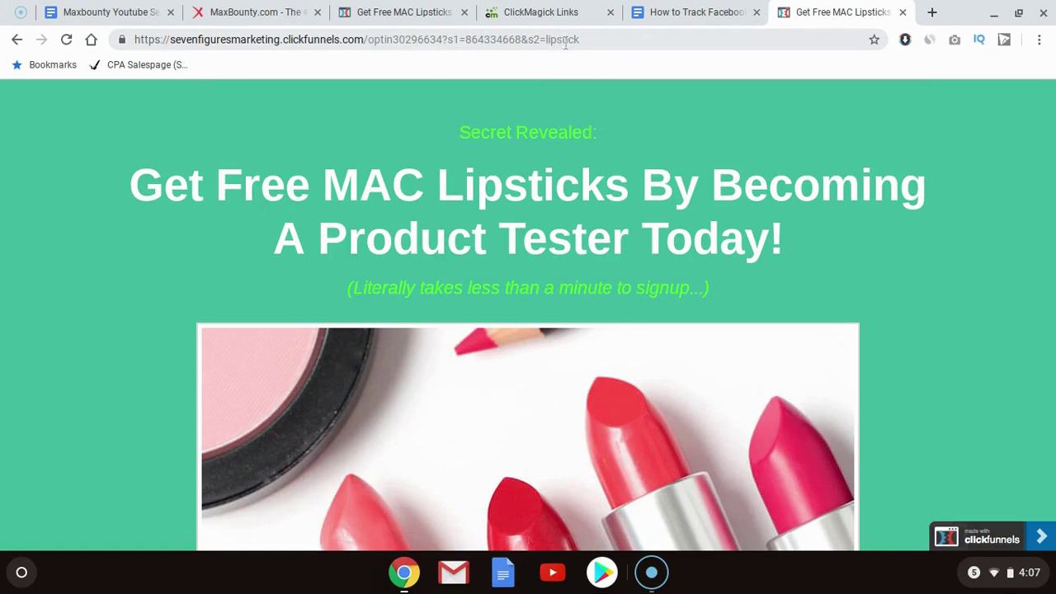
{"action": "scroll", "coordinate": [476, 286], "scroll_direction": "down", "scroll_amount": 3}
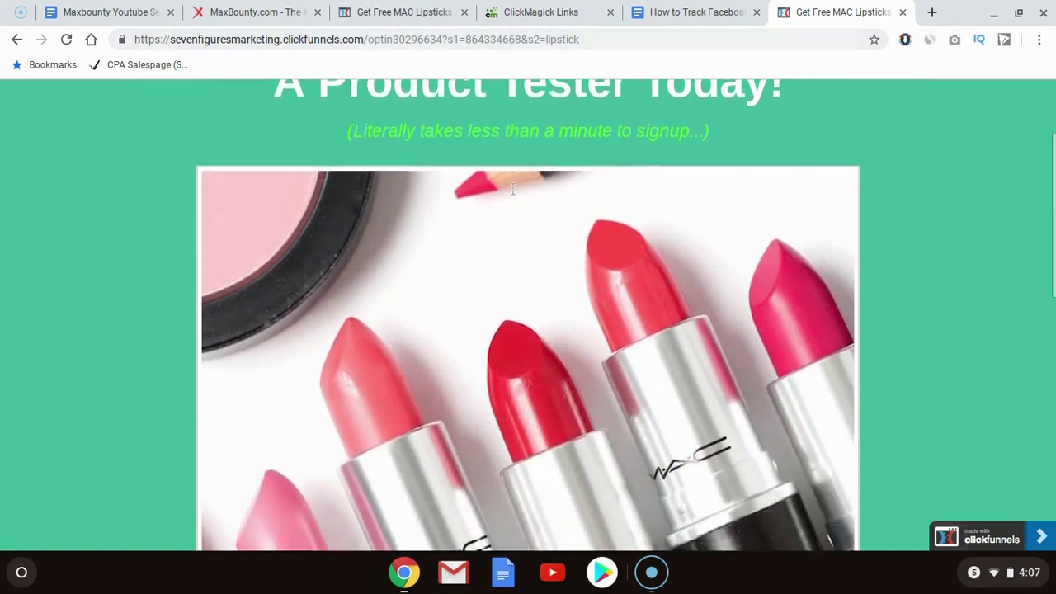
{"action": "scroll", "coordinate": [476, 287], "scroll_direction": "down", "scroll_amount": 8}
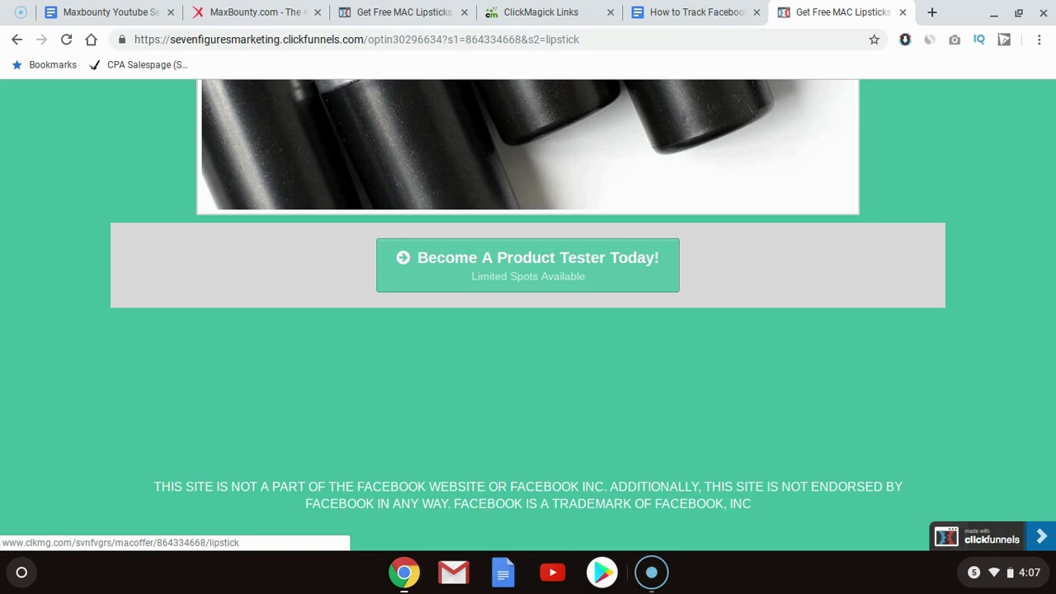
{"action": "left_click", "coordinate": [480, 255]}
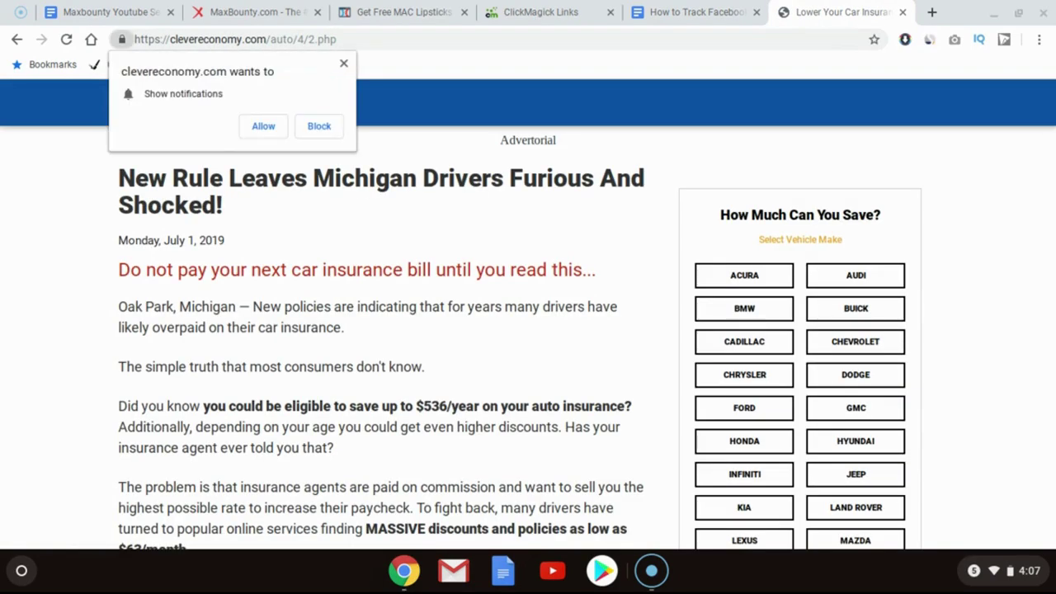
{"action": "left_click", "coordinate": [344, 63]}
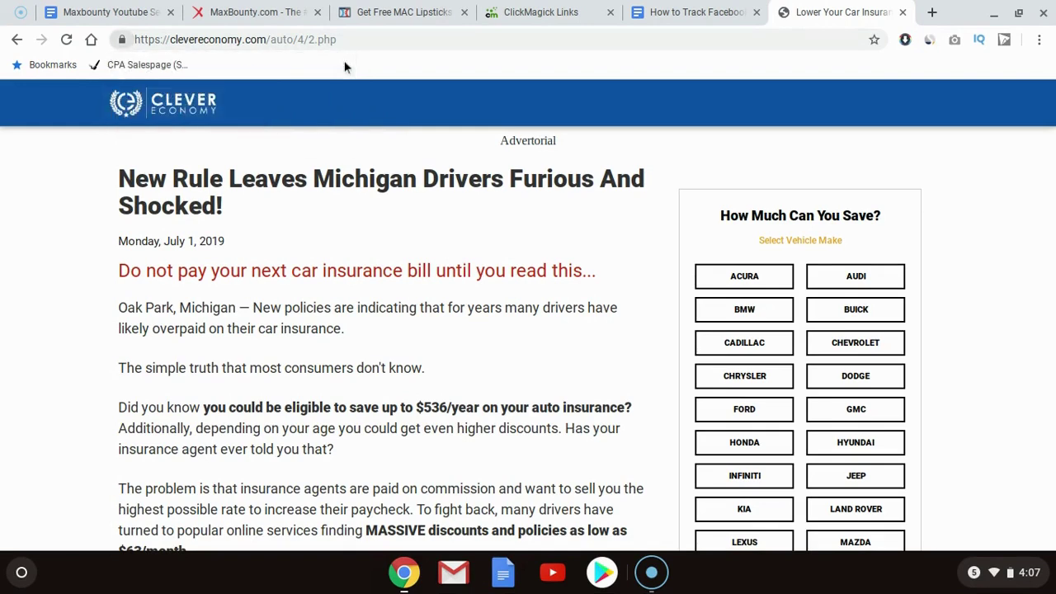
Step: Refresh the ClickMagick links page and view the MAC - Lander total click stats by sub-ID
{"action": "left_click", "coordinate": [494, 7]}
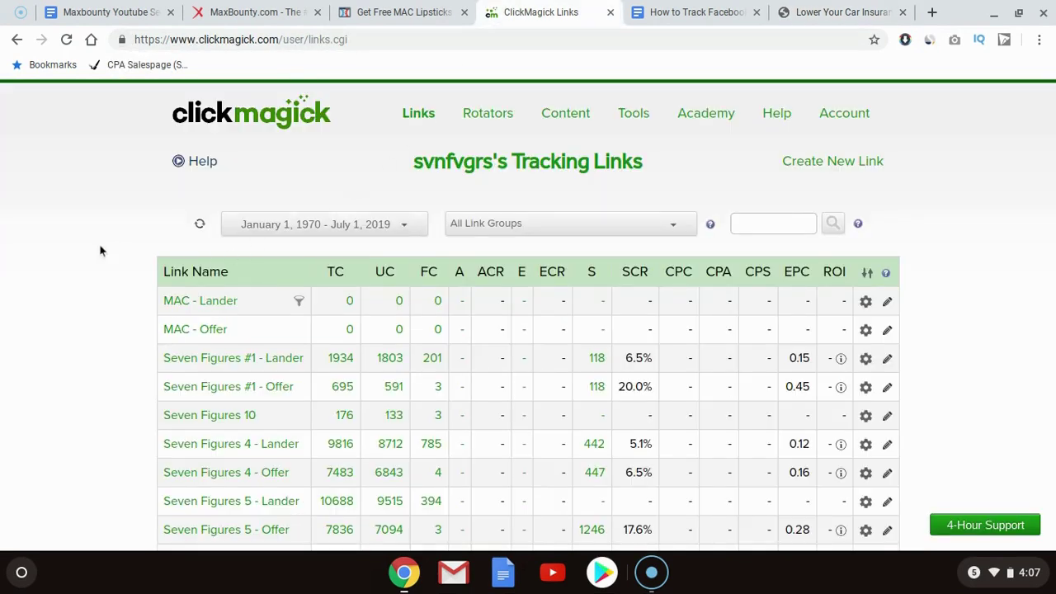
{"action": "key", "text": "F5"}
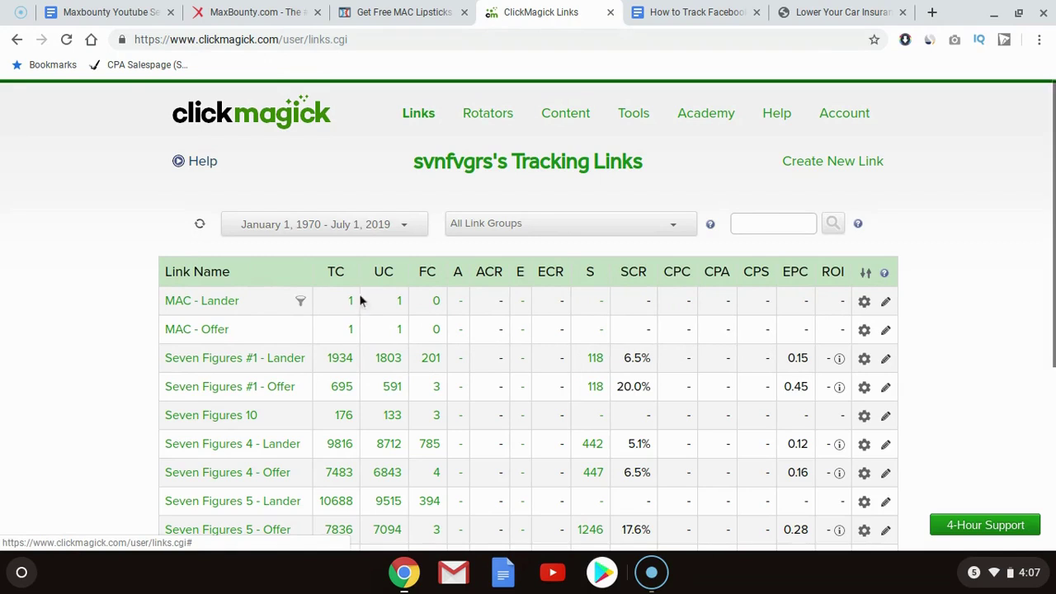
{"action": "left_click", "coordinate": [354, 301]}
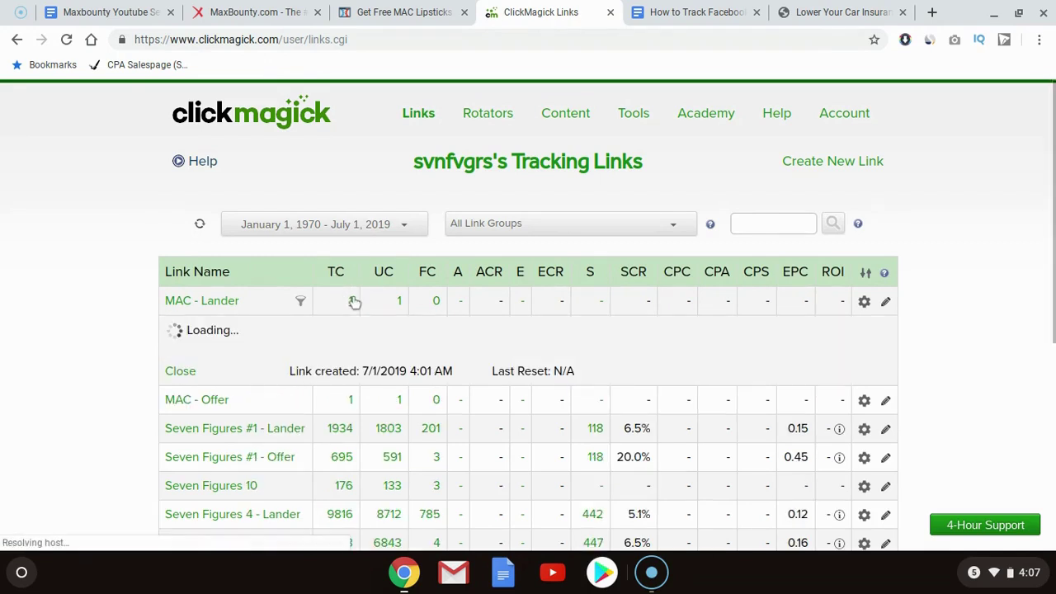
{"action": "scroll", "coordinate": [120, 336], "scroll_direction": "down", "scroll_amount": 2}
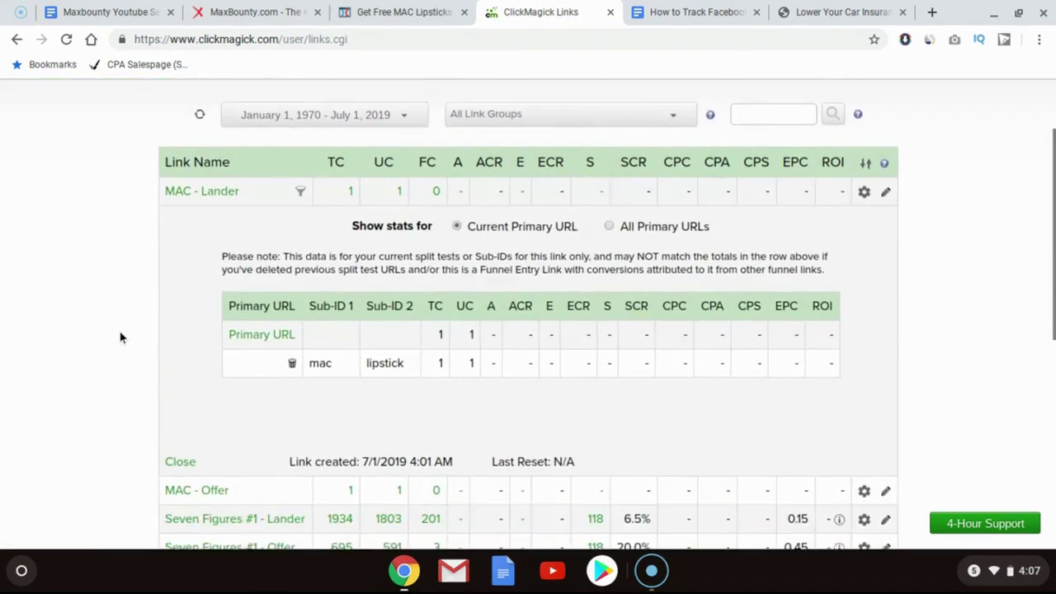
Step: Compare the MAC - Lander sub-IDs with the Step 7 query string in the tracking document, and close the link's stats
{"action": "left_click", "coordinate": [693, 7]}
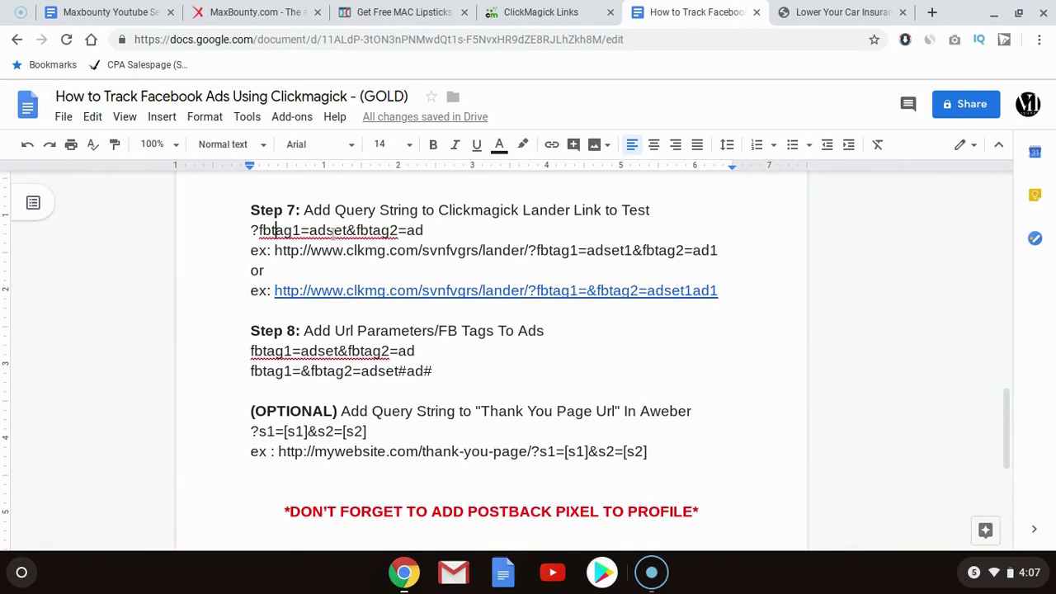
{"action": "left_click", "coordinate": [577, 13]}
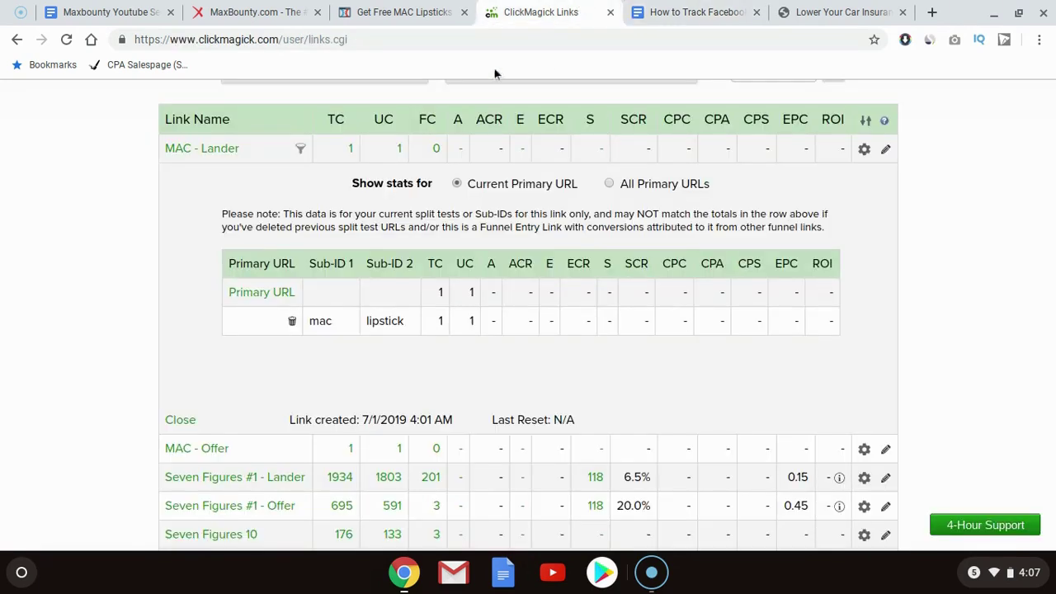
{"action": "double_click", "coordinate": [315, 324]}
{"action": "left_click", "coordinate": [314, 324]}
{"action": "left_click", "coordinate": [180, 420]}
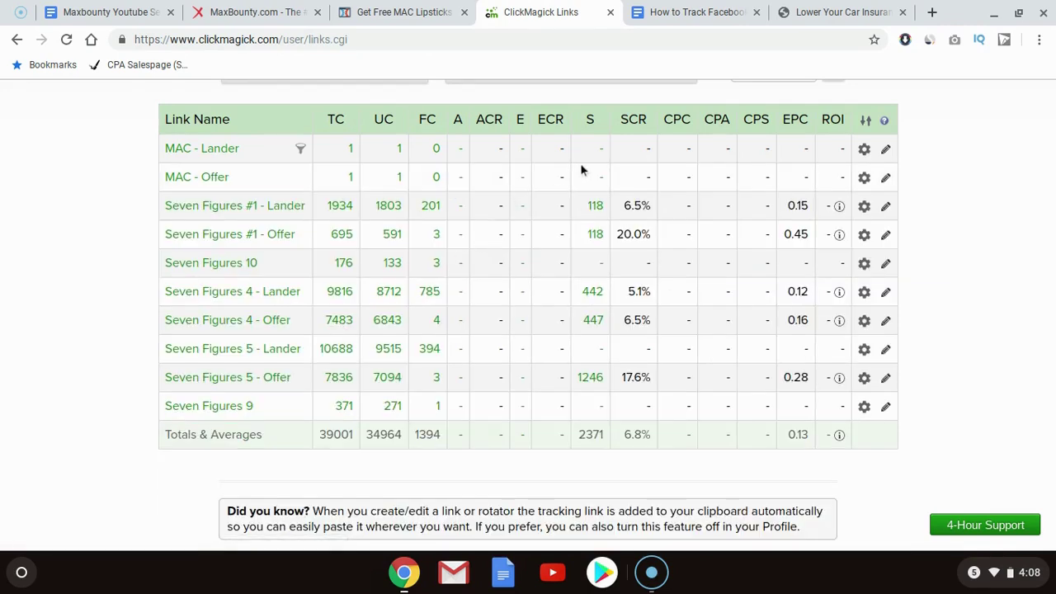
Step: Open the sales log of Seven Figures 5 - Offer and review its entries as an example of conversion tracking
{"action": "left_click", "coordinate": [591, 383]}
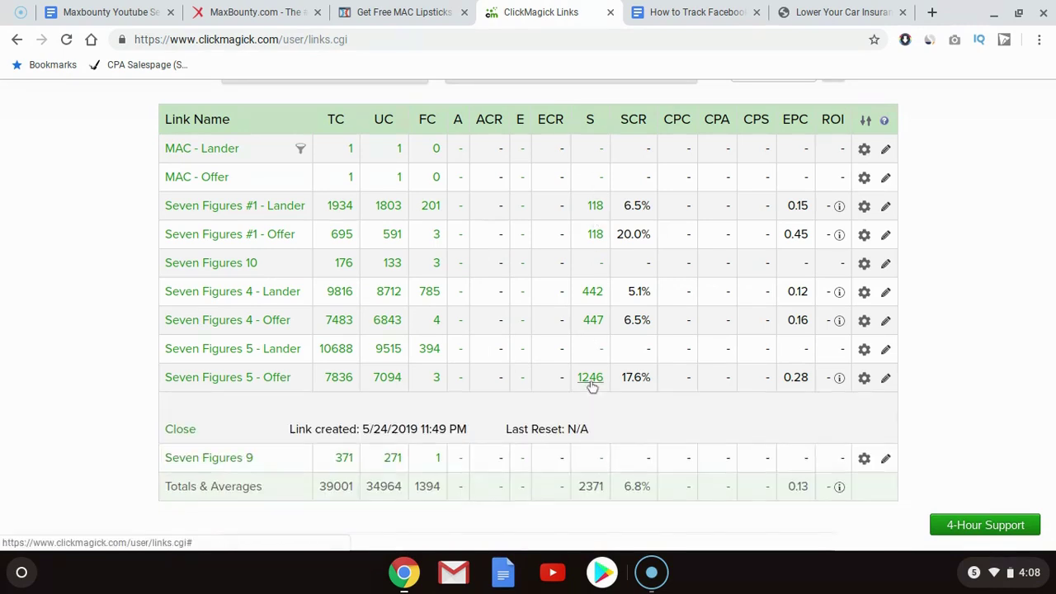
{"action": "scroll", "coordinate": [592, 386], "scroll_direction": "down", "scroll_amount": 1}
{"action": "scroll", "coordinate": [591, 308], "scroll_direction": "down", "scroll_amount": 4}
{"action": "scroll", "coordinate": [590, 308], "scroll_direction": "up", "scroll_amount": 5}
{"action": "scroll", "coordinate": [455, 335], "scroll_direction": "up", "scroll_amount": 2}
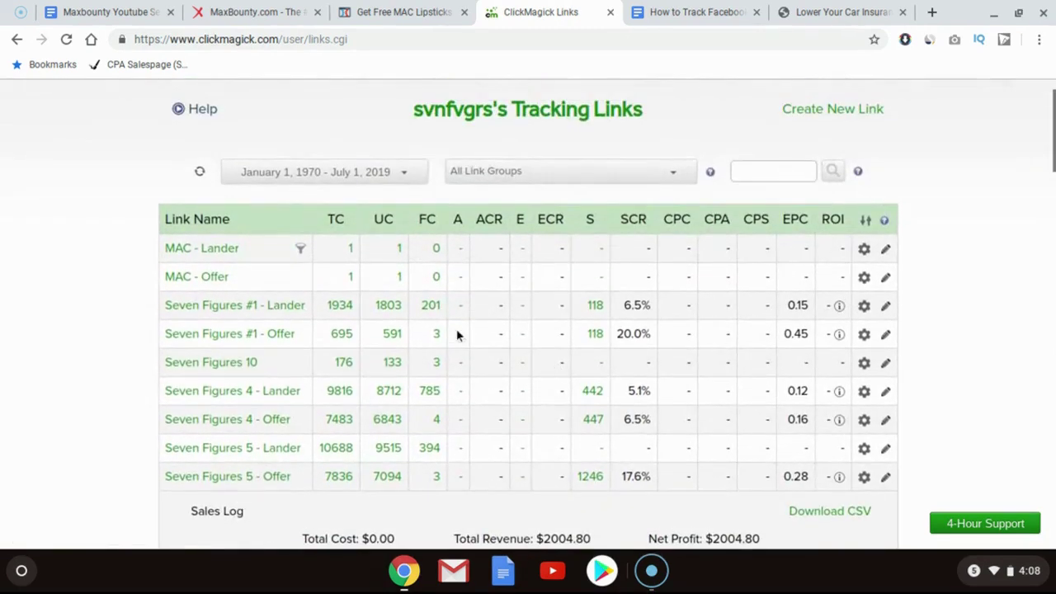
Step: View the total click stats of Seven Figures #1 - Lander and Seven Figures #1 - Offer, closing each link's stats
{"action": "left_click", "coordinate": [334, 306]}
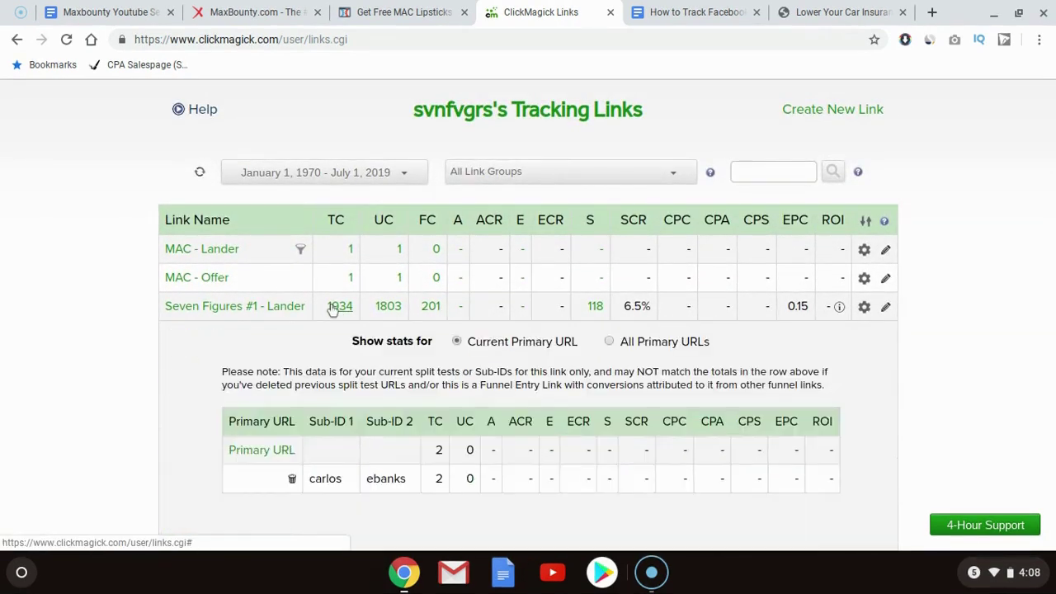
{"action": "scroll", "coordinate": [350, 421], "scroll_direction": "down", "scroll_amount": 3}
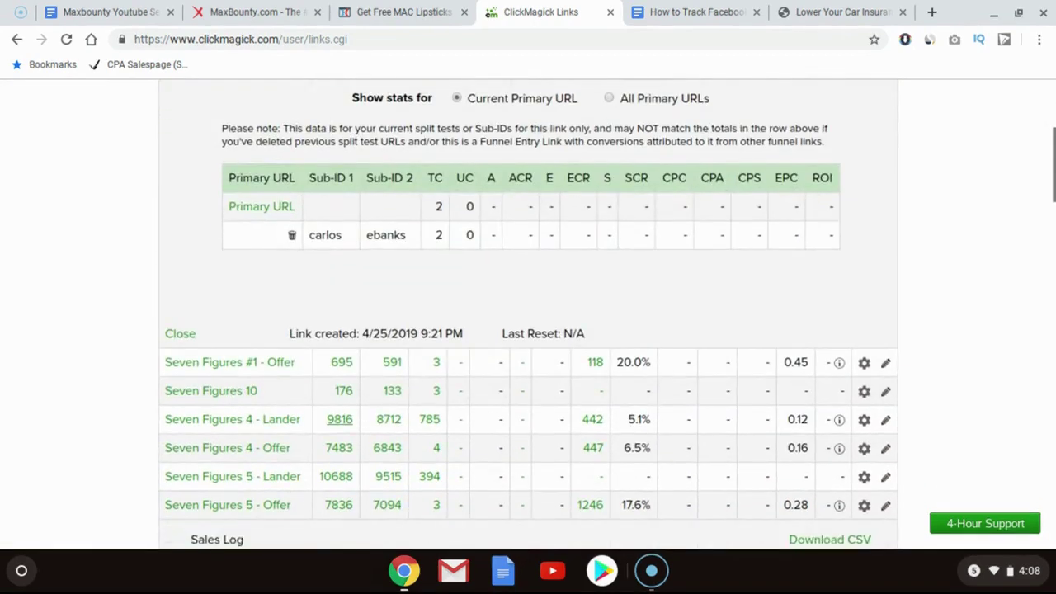
{"action": "left_click", "coordinate": [179, 333]}
{"action": "left_click", "coordinate": [340, 364]}
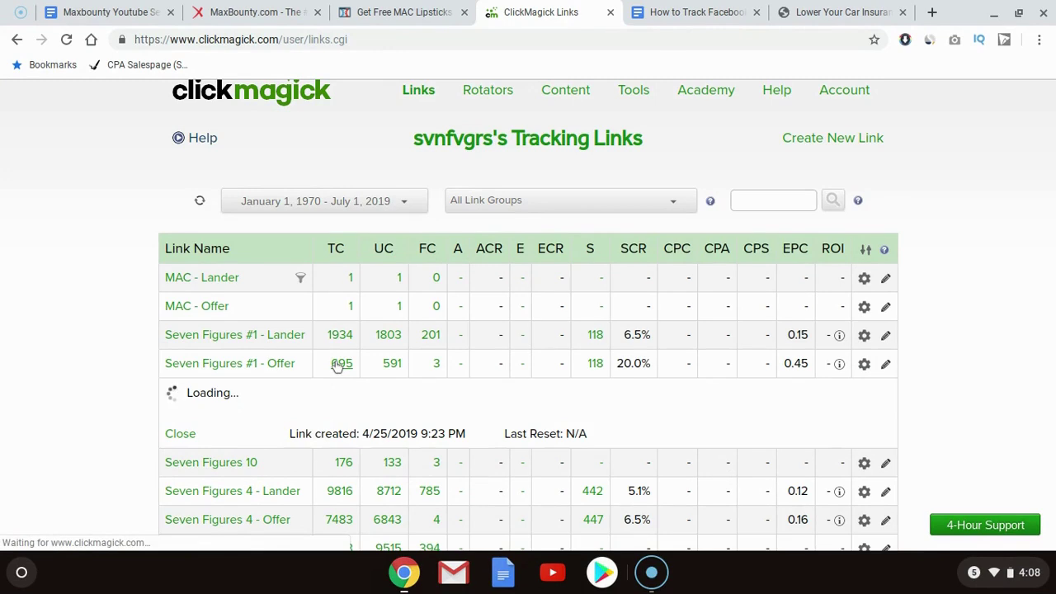
{"action": "left_click", "coordinate": [179, 434]}
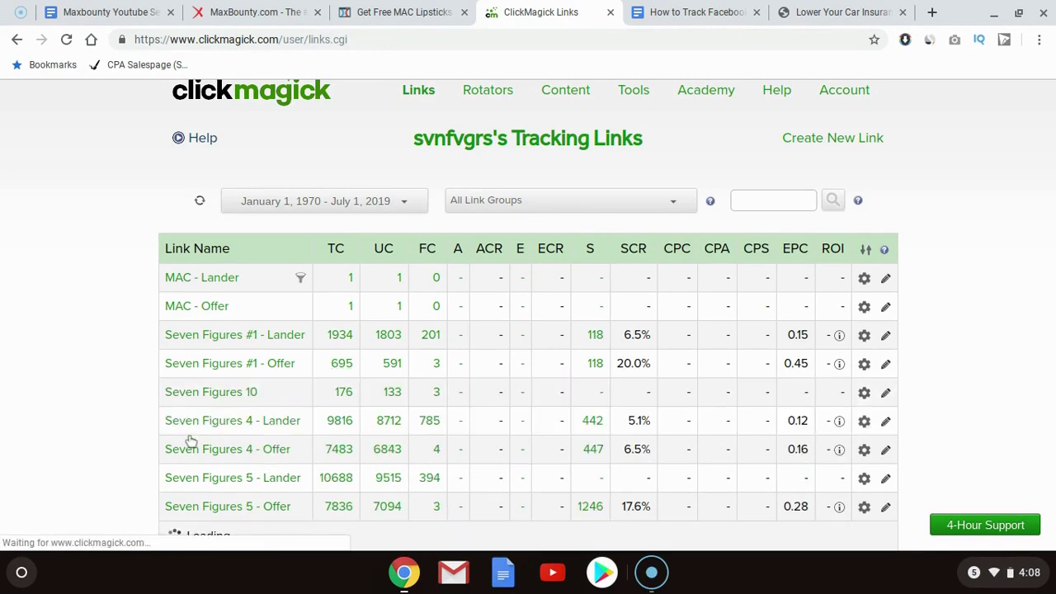
Step: Review the Seven Figures 4 - Lander total click stats by sub-ID as an example of ad set and ad tracking
{"action": "left_click", "coordinate": [342, 422]}
{"action": "scroll", "coordinate": [346, 423], "scroll_direction": "down", "scroll_amount": 5}
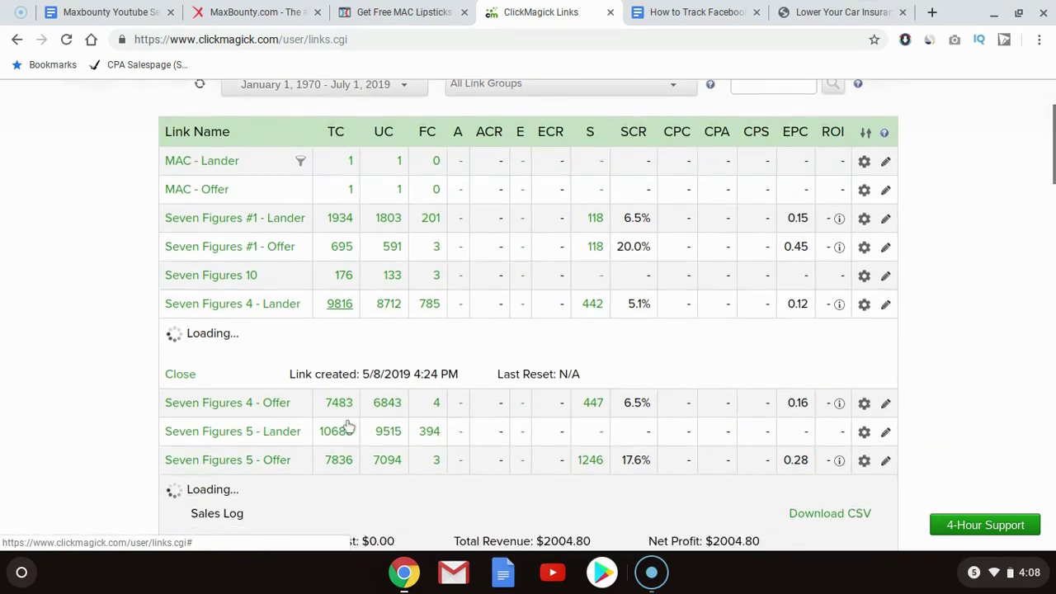
{"action": "scroll", "coordinate": [367, 211], "scroll_direction": "down", "scroll_amount": 1}
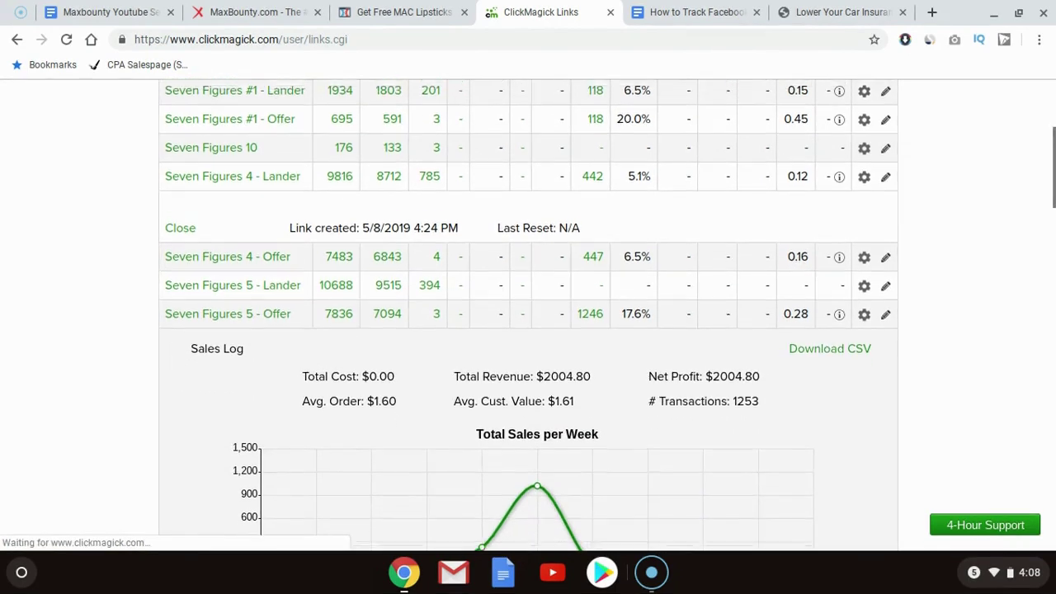
{"action": "scroll", "coordinate": [302, 216], "scroll_direction": "down", "scroll_amount": 3}
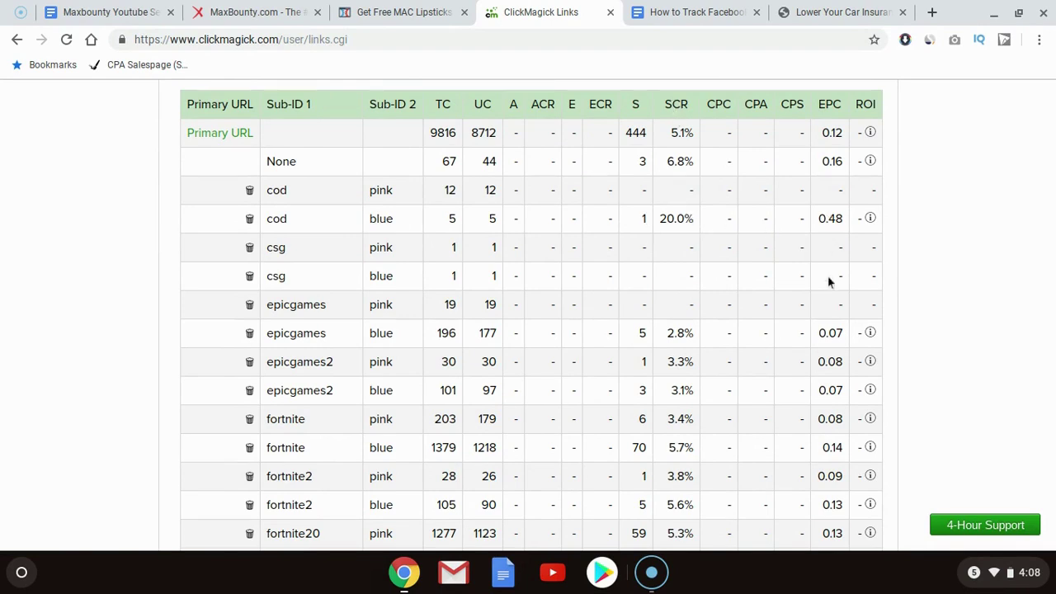
{"action": "scroll", "coordinate": [829, 357], "scroll_direction": "down", "scroll_amount": 2}
{"action": "scroll", "coordinate": [824, 350], "scroll_direction": "up", "scroll_amount": 2}
{"action": "scroll", "coordinate": [337, 363], "scroll_direction": "up", "scroll_amount": 9}
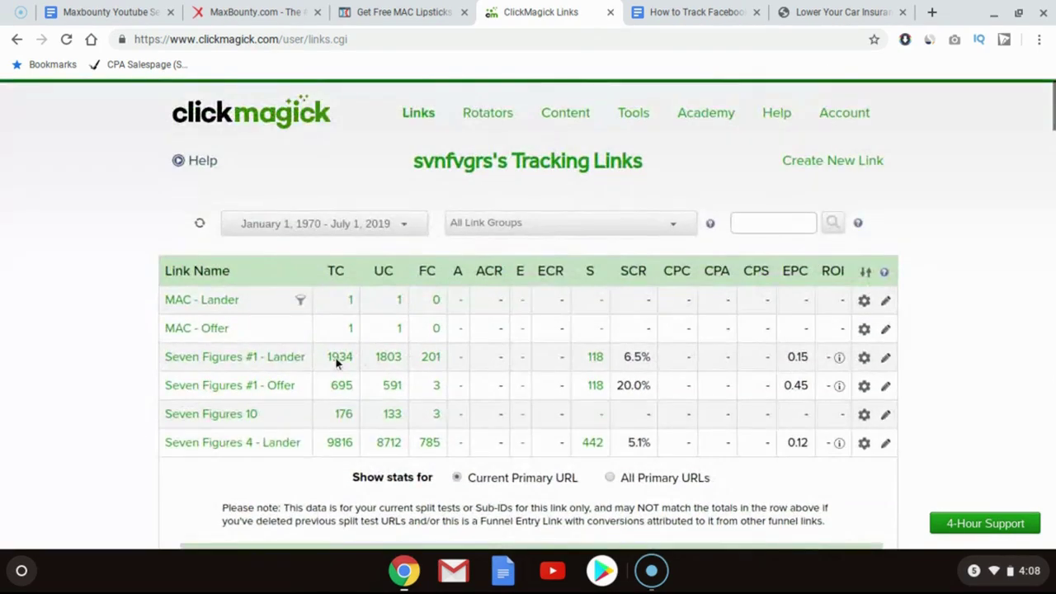
Step: Look at the link settings of Seven Figures 4 - Lander, and close them along with the Seven Figures 5 - Offer sales log
{"action": "left_click", "coordinate": [208, 302]}
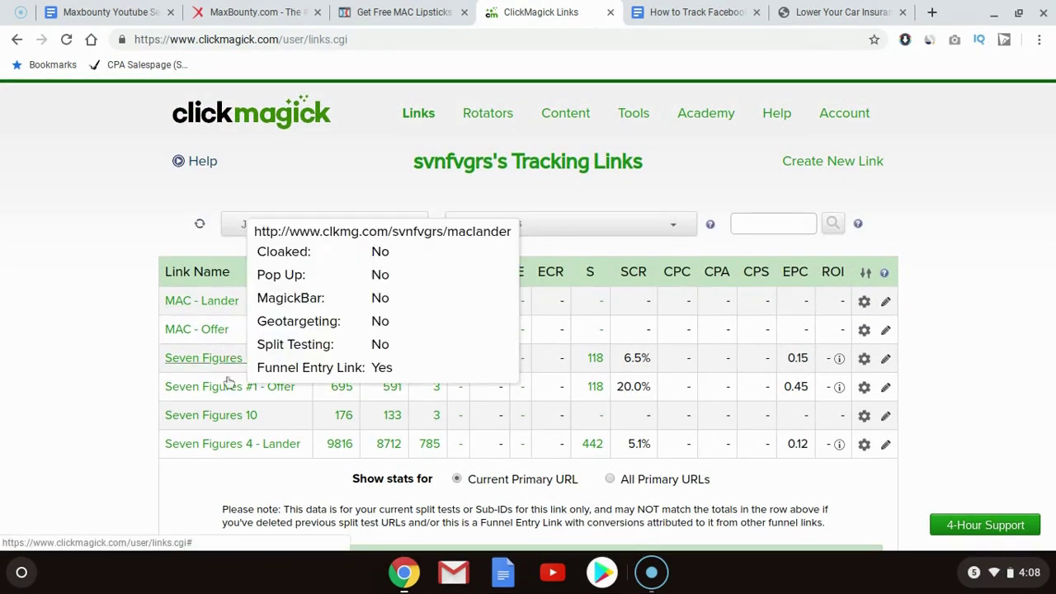
{"action": "left_click", "coordinate": [214, 445]}
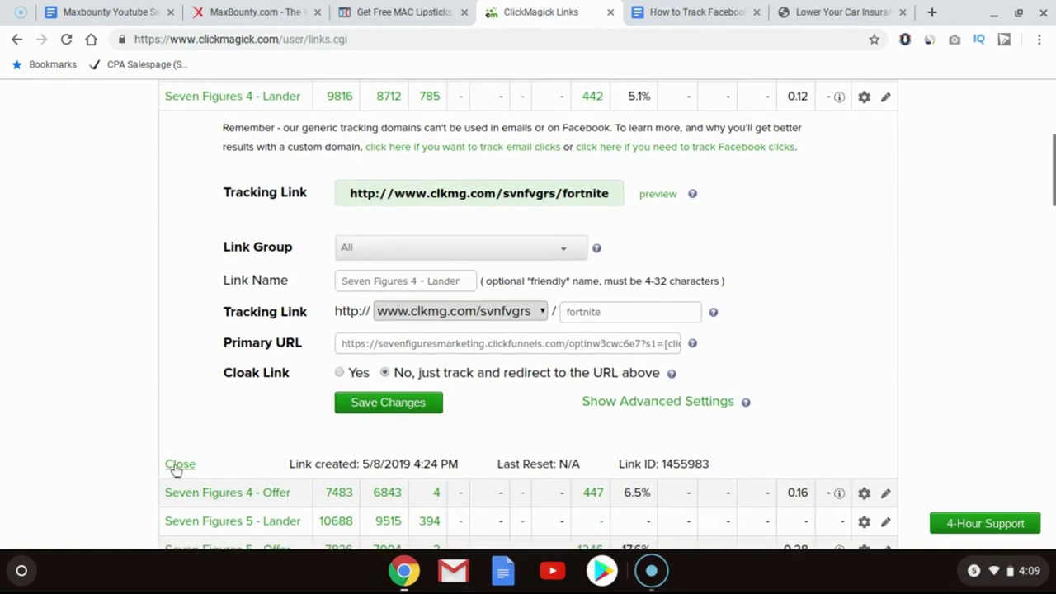
{"action": "left_click", "coordinate": [178, 464]}
{"action": "scroll", "coordinate": [90, 436], "scroll_direction": "down", "scroll_amount": 5}
{"action": "scroll", "coordinate": [91, 437], "scroll_direction": "down", "scroll_amount": 15}
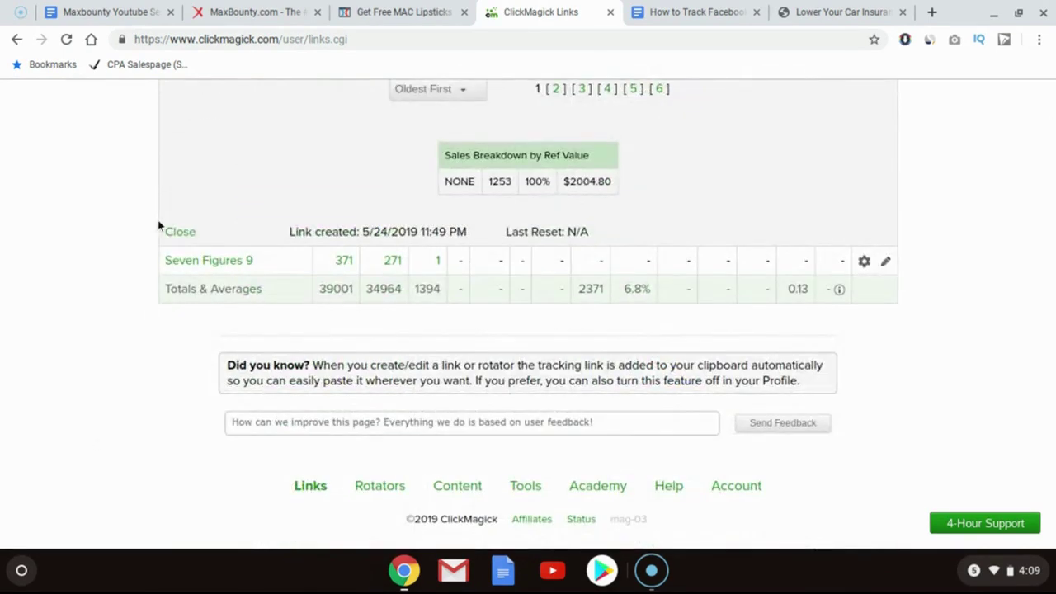
{"action": "left_click", "coordinate": [161, 229]}
{"action": "scroll", "coordinate": [103, 250], "scroll_direction": "up", "scroll_amount": 4}
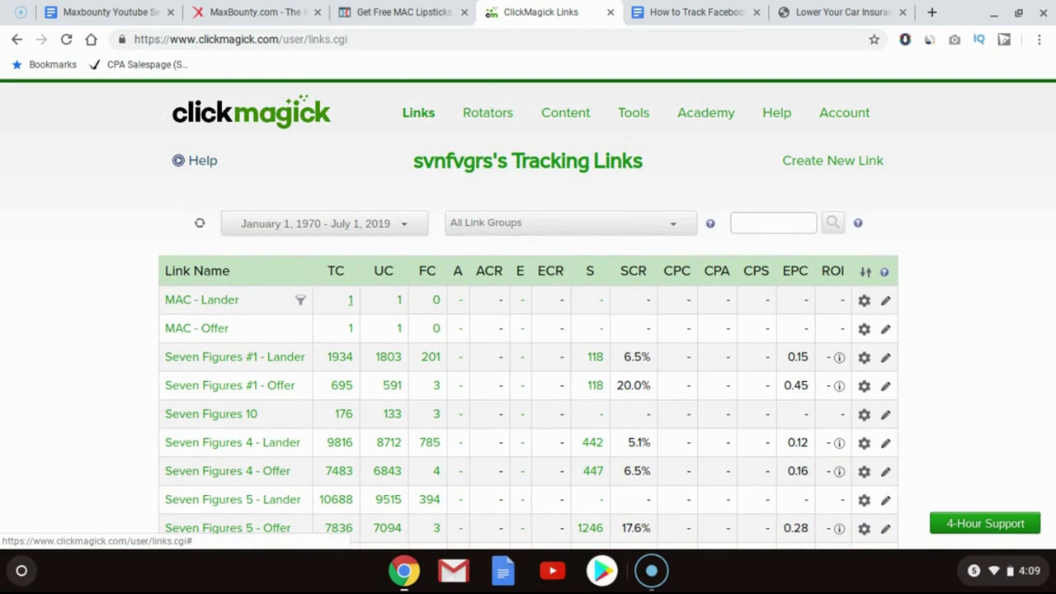
Step: View the MAC - Lander click stats by sub-ID again, and switch to the Facebook ads tracking document in Google Docs
{"action": "left_click", "coordinate": [350, 300]}
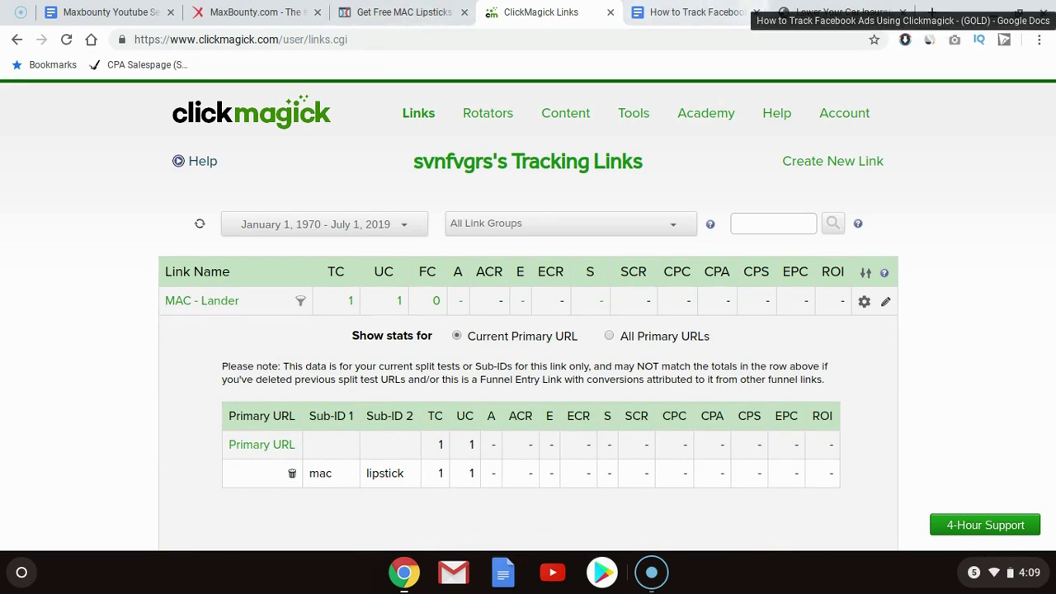
{"action": "left_click", "coordinate": [321, 418]}
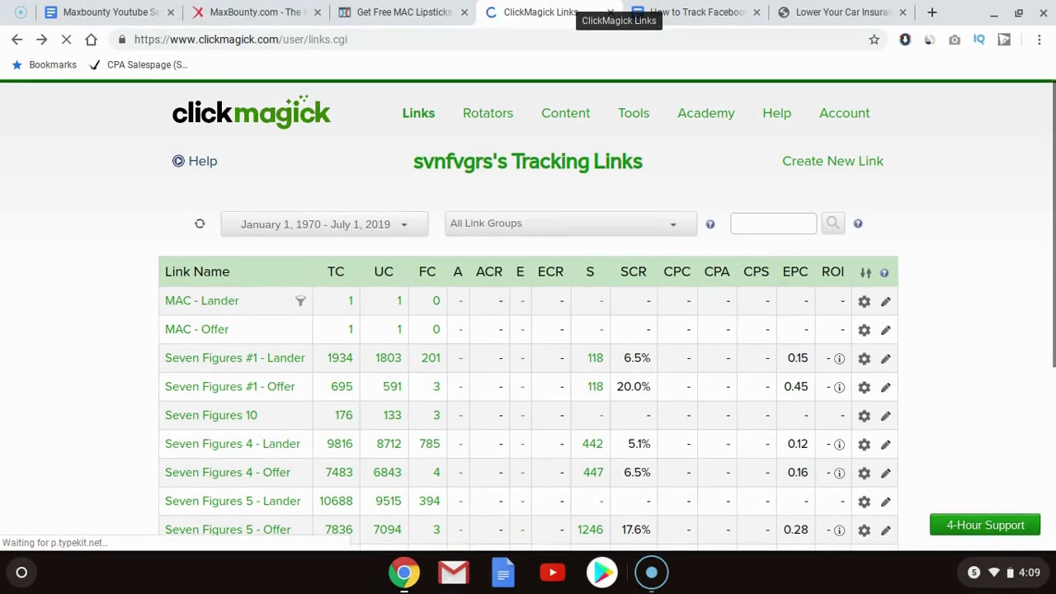
{"action": "left_click", "coordinate": [689, 4]}
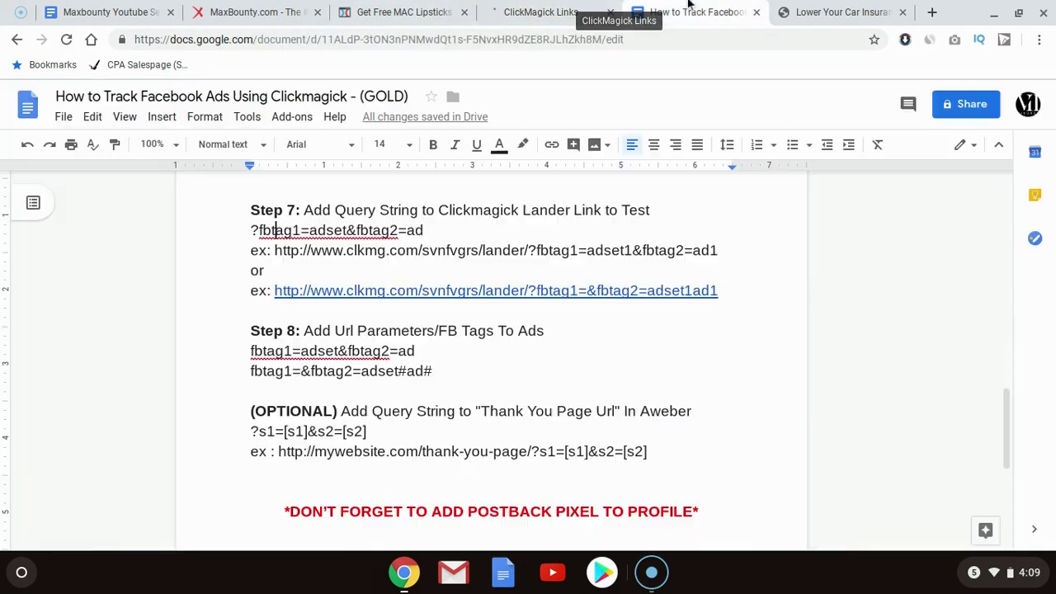